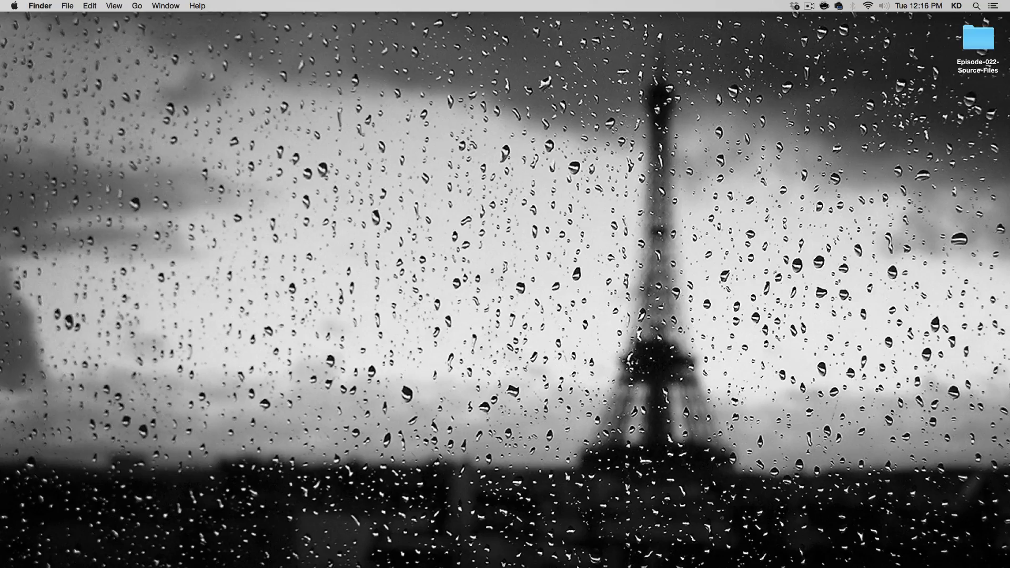
# View the free lesson page How To Add A Reflection In Photoshop on kelvindesigns.com in Chrome, and minimize the browser.
pyautogui.click(581, 553)
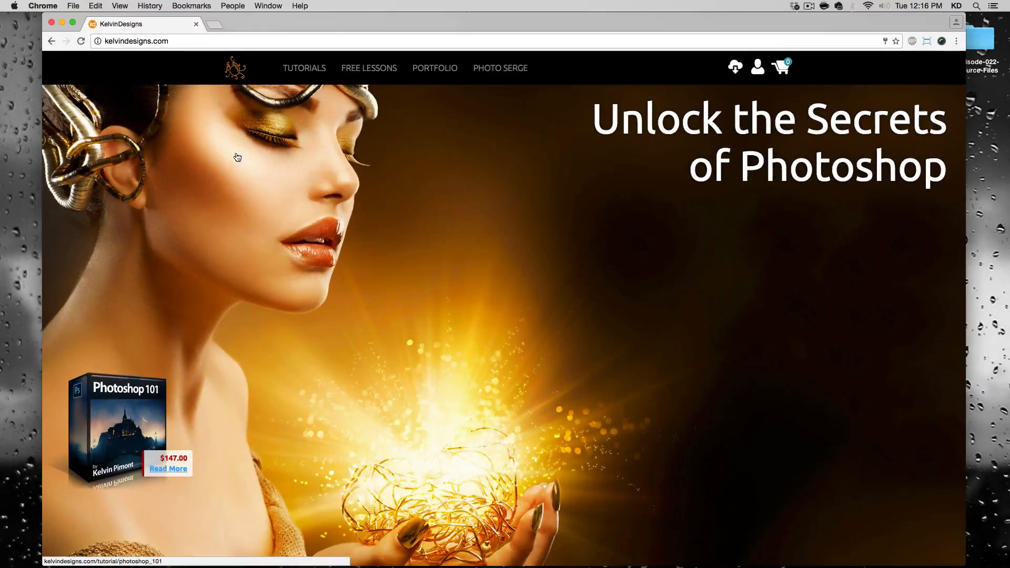
pyautogui.click(361, 72)
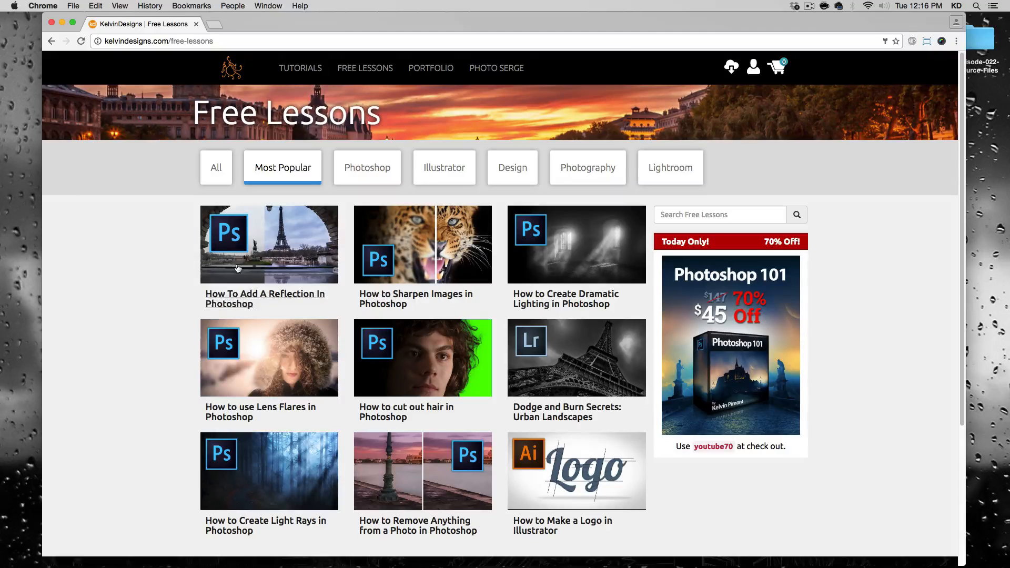
pyautogui.click(216, 272)
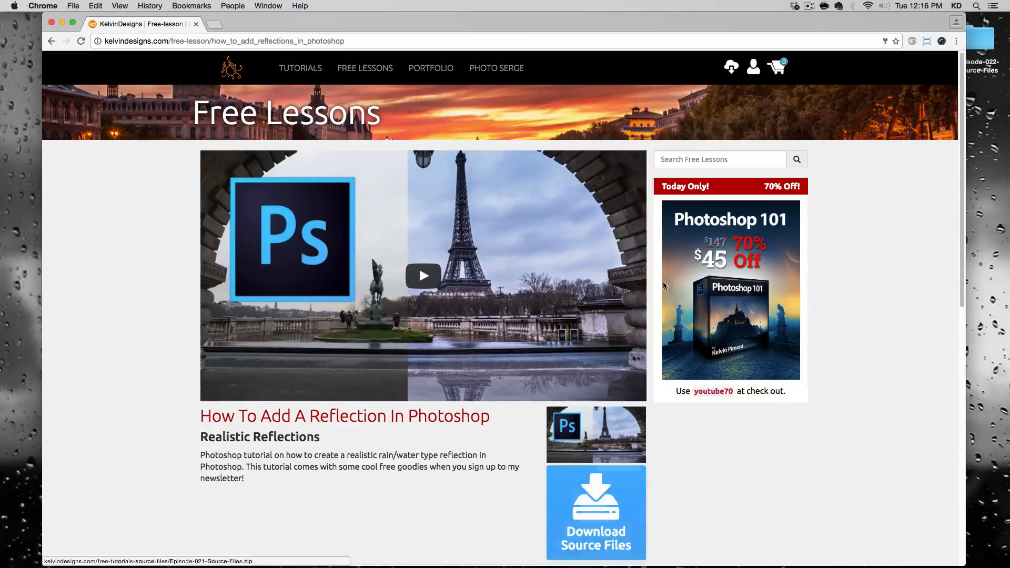
pyautogui.click(62, 24)
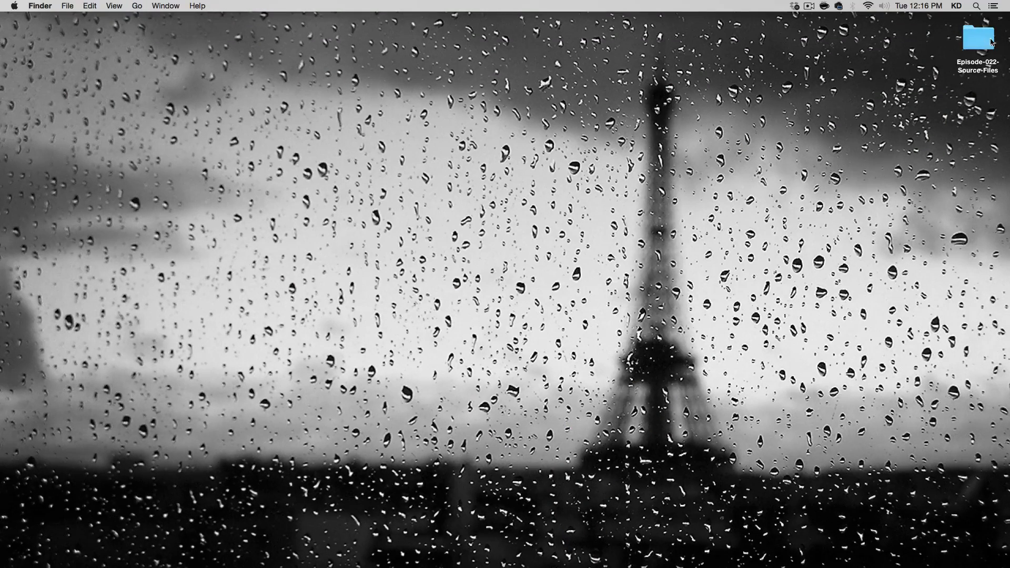
# Open Marine.dng from the Episode-022-Source-Files desktop folder in Photoshop's Camera Raw and accept workflow options with opening as Smart Objects enabled.
pyautogui.doubleClick(979, 39)
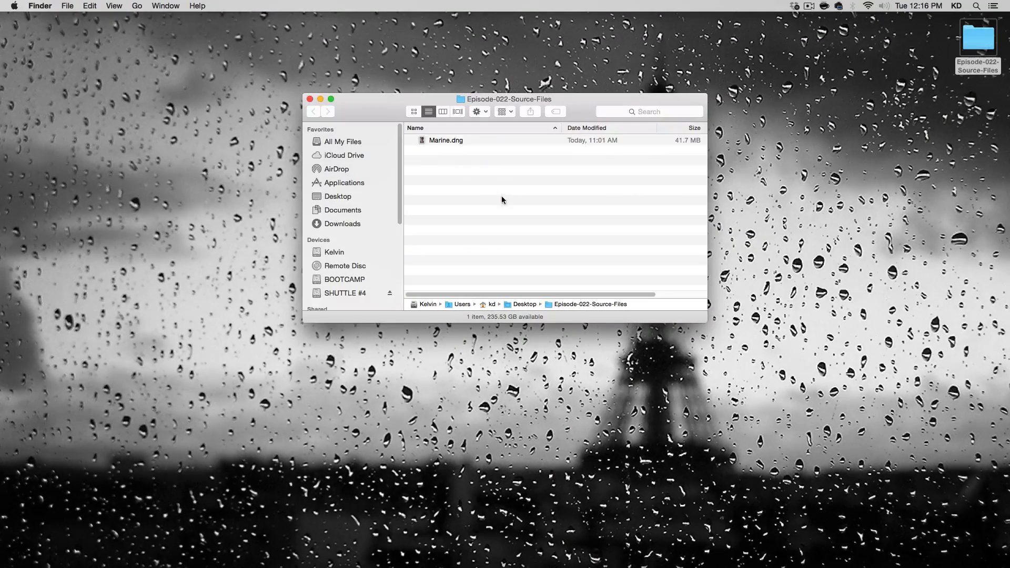
pyautogui.click(441, 143)
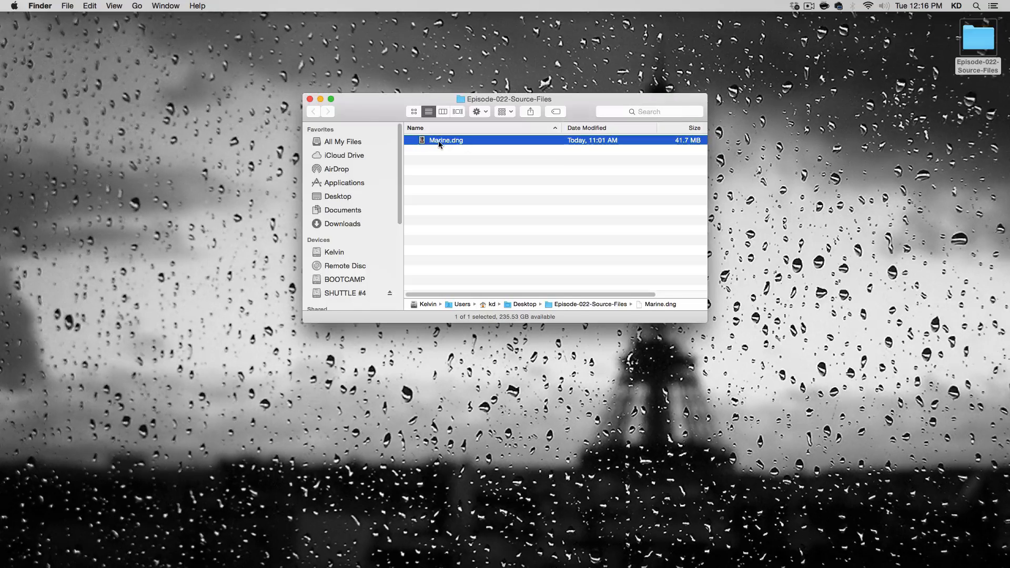
pyautogui.moveTo(443, 143); pyautogui.dragTo(530, 556)
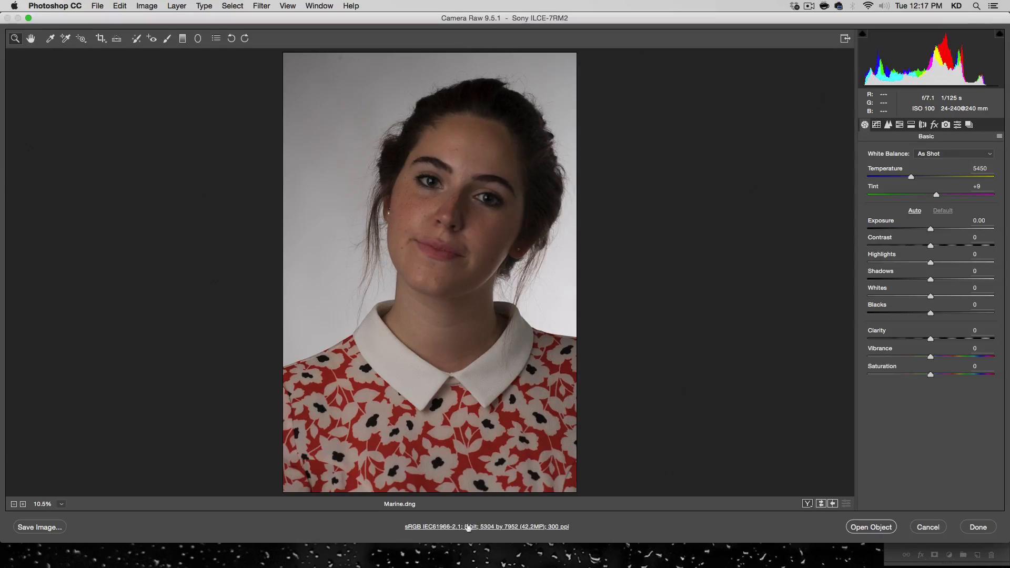
pyautogui.click(493, 527)
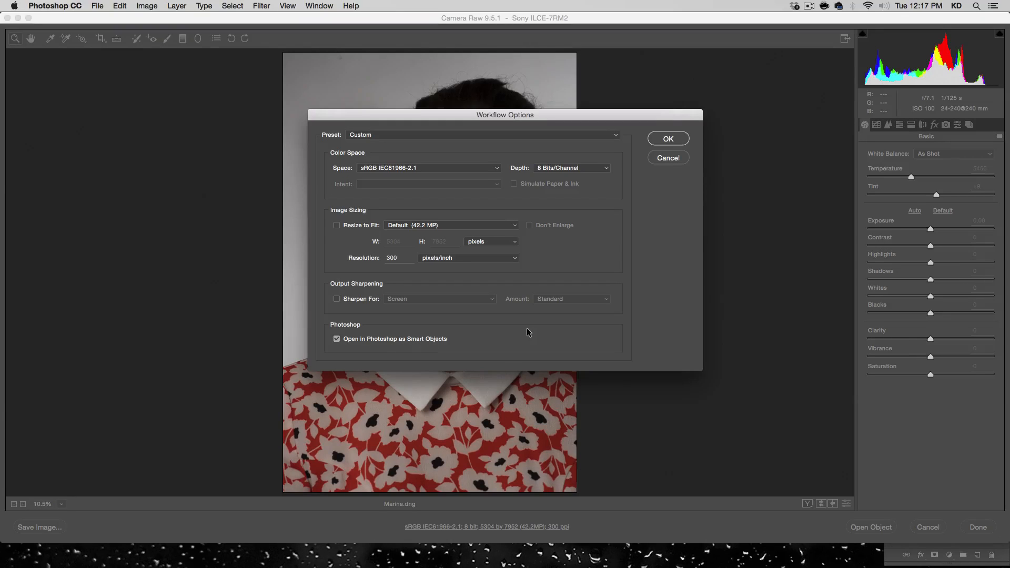
pyautogui.click(668, 139)
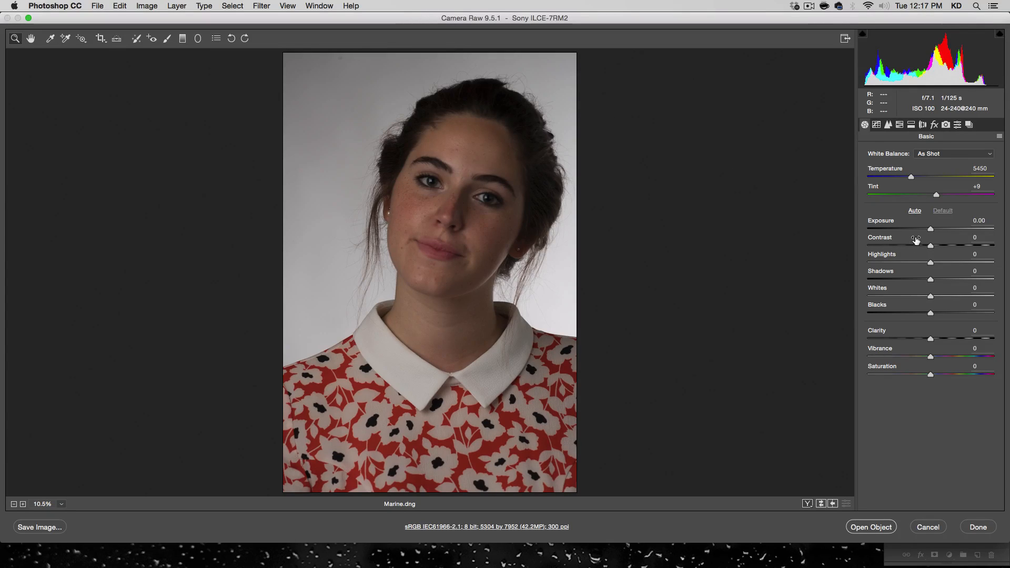
# Set the portrait's basic tones to Shadows +93, Highlights -82 and Exposure +0.30.
pyautogui.moveTo(930, 280); pyautogui.dragTo(990, 280)
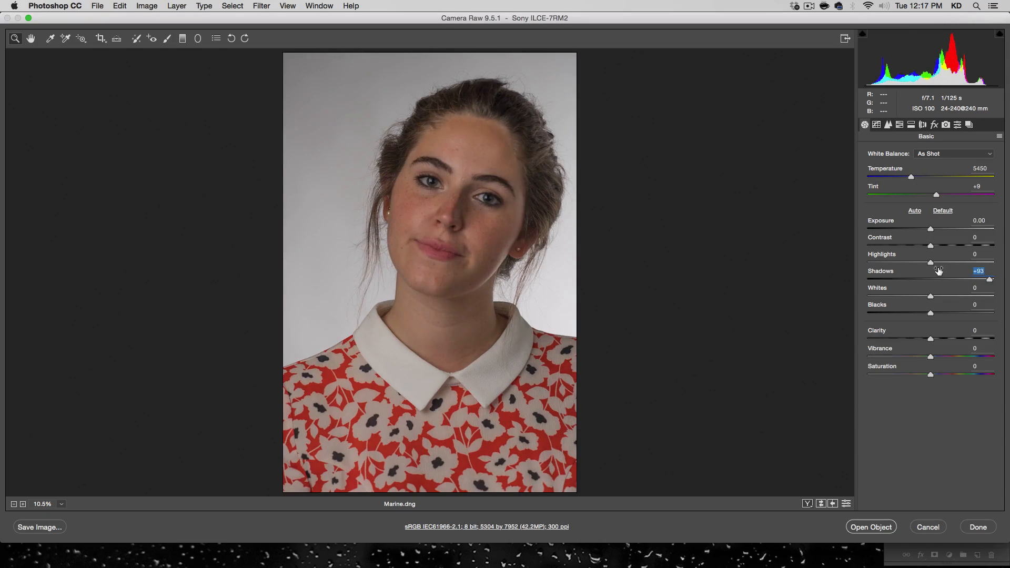
pyautogui.moveTo(931, 263); pyautogui.dragTo(878, 264)
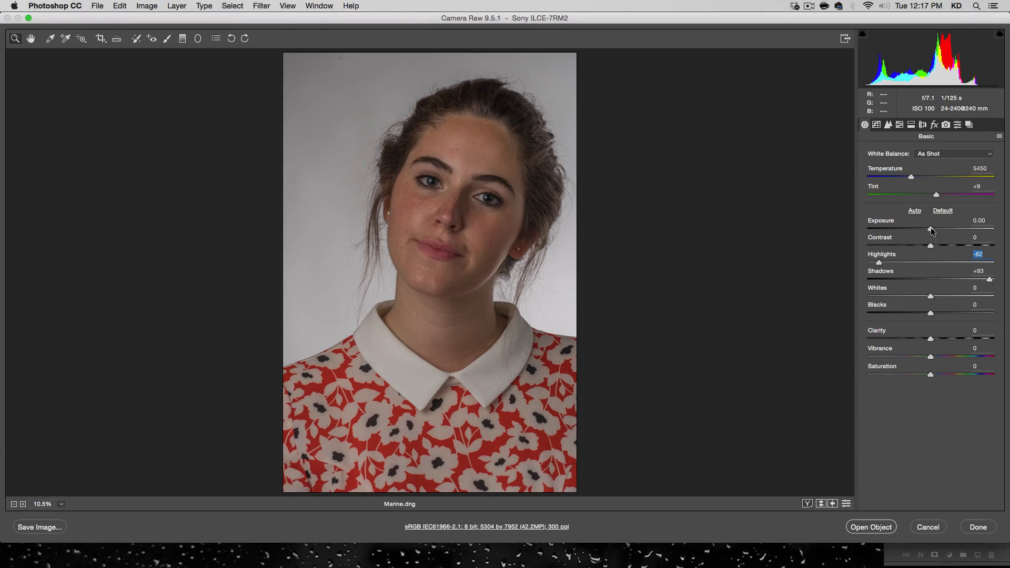
pyautogui.moveTo(931, 231); pyautogui.dragTo(935, 230)
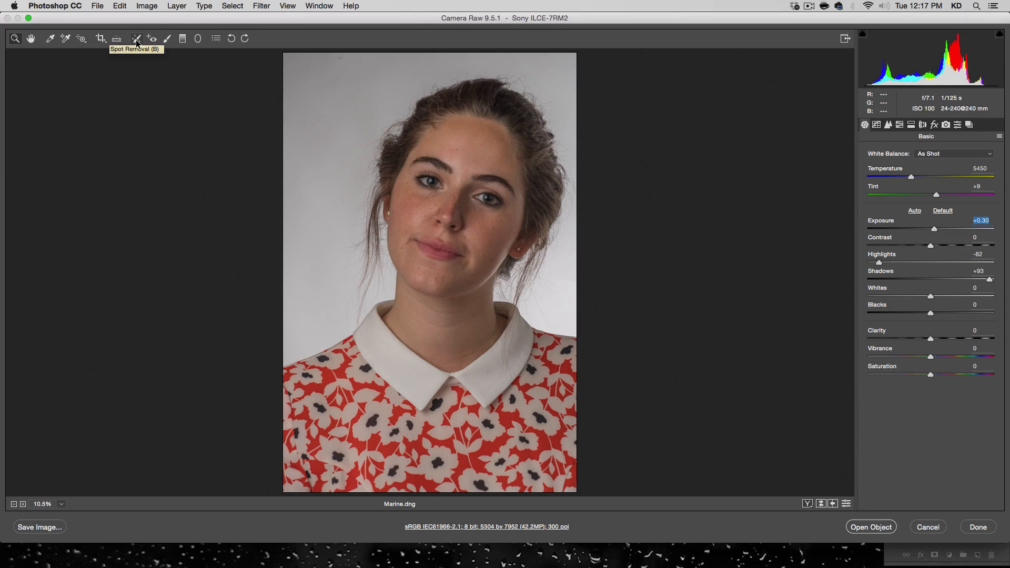
# Set up an Adjustment Brush of size 39 with Exposure +1.50, resetting Contrast, Clarity and Sharpness to 0.
pyautogui.click(166, 38)
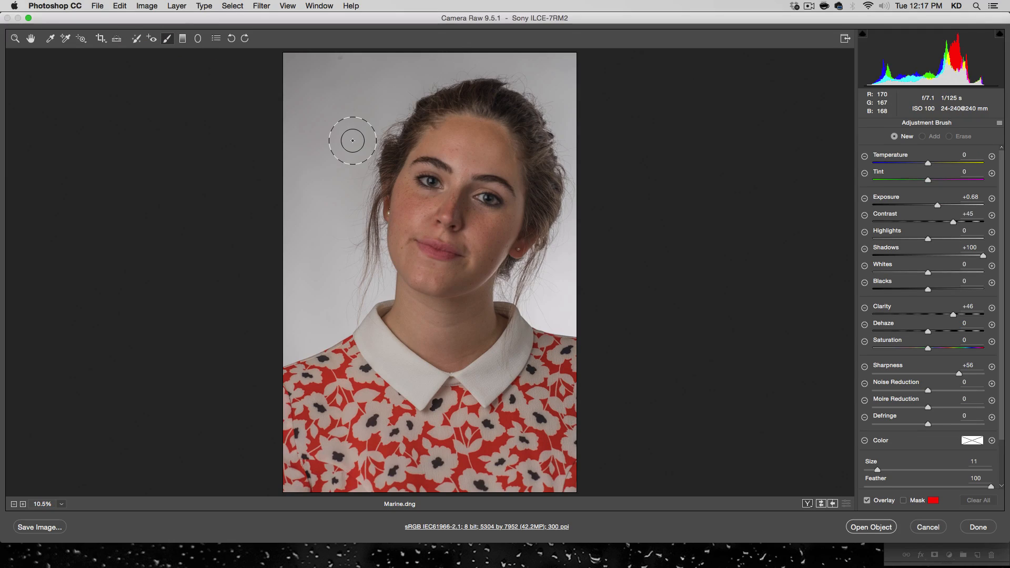
pyautogui.click(883, 470)
pyautogui.moveTo(883, 470); pyautogui.dragTo(914, 470)
pyautogui.press('alt')
pyautogui.scroll(-3, 928, 472)
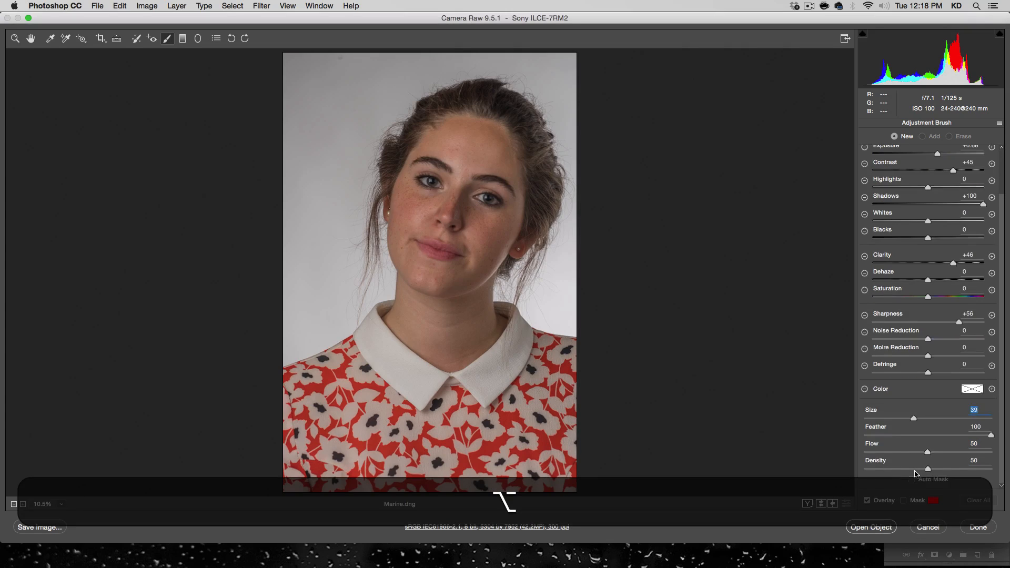
pyautogui.scroll(3, 931, 461)
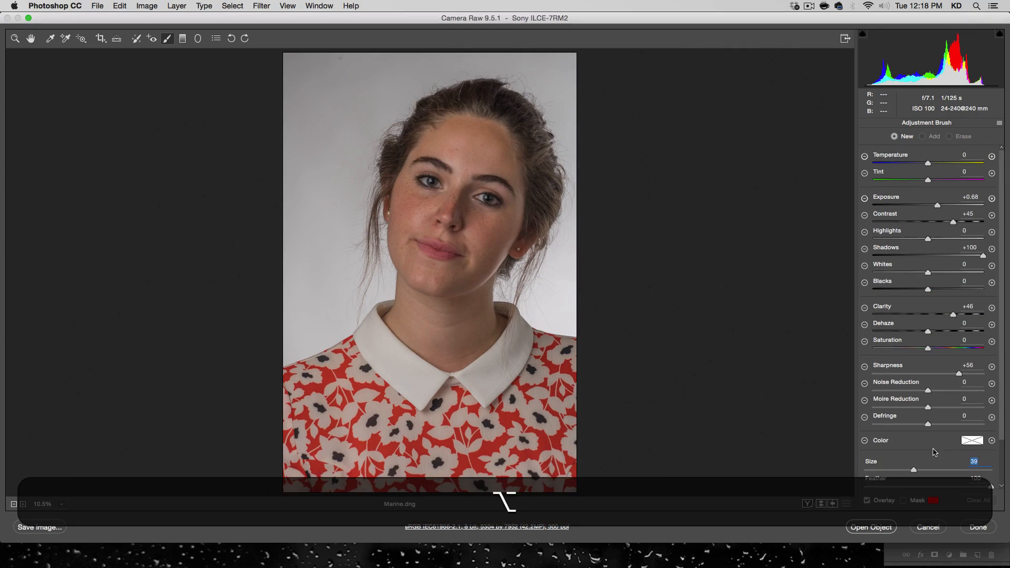
pyautogui.doubleClick(953, 222)
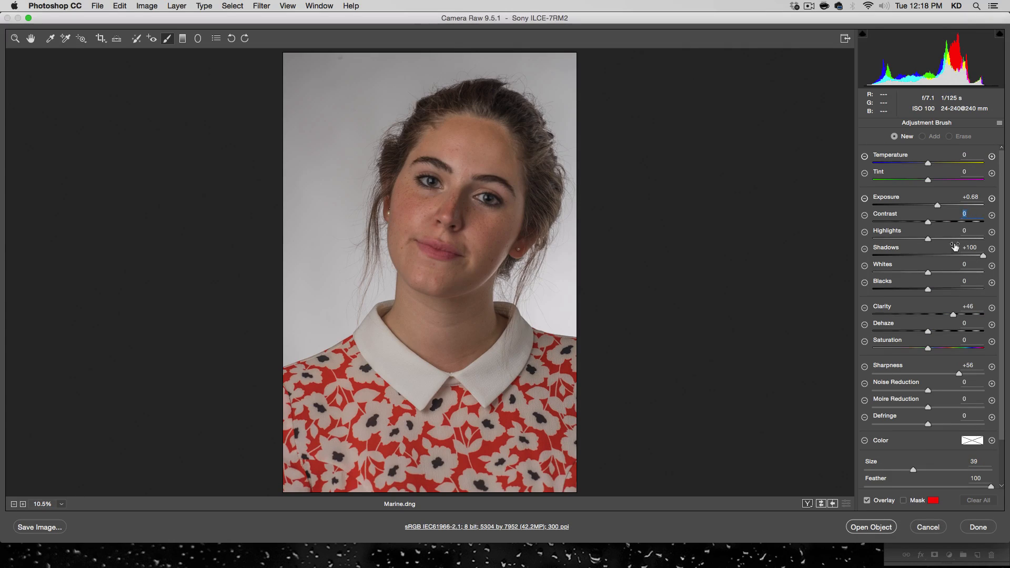
pyautogui.doubleClick(953, 315)
pyautogui.doubleClick(959, 373)
pyautogui.moveTo(939, 206); pyautogui.dragTo(948, 205)
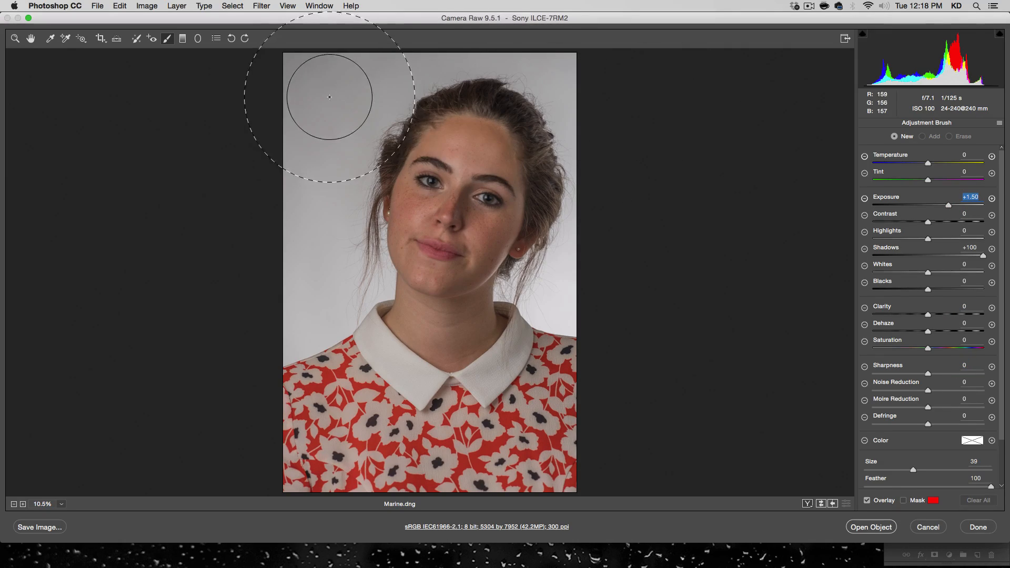
# Brush the brightening over the background around the woman and erase the overspill from her shoulders, face, hair and collar.
pyautogui.click(308, 94)
pyautogui.moveTo(307, 94)
pyautogui.mouseDown()
pyautogui.moveTo(298, 74)
pyautogui.moveTo(283, 90)
pyautogui.moveTo(257, 228)
pyautogui.moveTo(276, 276)
pyautogui.moveTo(292, 287)
pyautogui.moveTo(373, 113)
pyautogui.moveTo(337, 77)
pyautogui.moveTo(597, 31)
pyautogui.moveTo(602, 106)
pyautogui.moveTo(575, 282)
pyautogui.mouseUp()
pyautogui.press('alt')
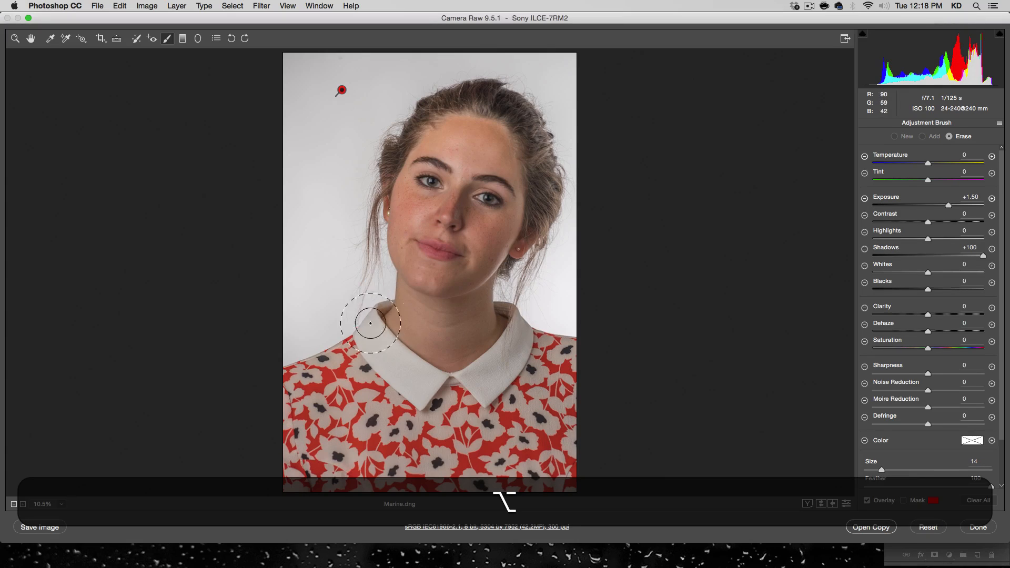
pyautogui.moveTo(324, 374)
pyautogui.mouseDown()
pyautogui.moveTo(379, 345)
pyautogui.moveTo(423, 239)
pyautogui.moveTo(414, 217)
pyautogui.moveTo(425, 151)
pyautogui.moveTo(458, 131)
pyautogui.moveTo(502, 157)
pyautogui.moveTo(472, 244)
pyautogui.mouseUp()
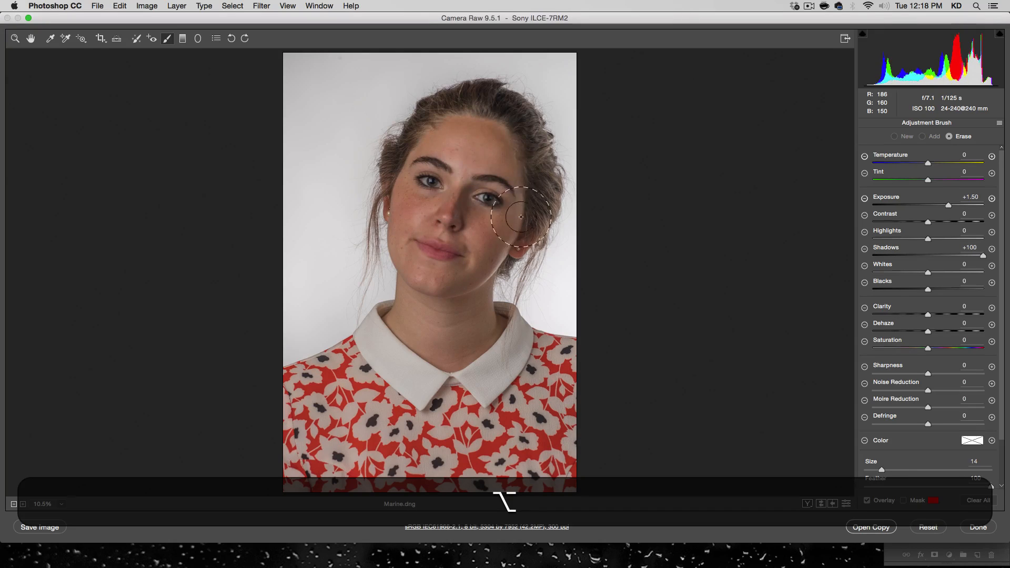
pyautogui.moveTo(463, 281)
pyautogui.mouseDown()
pyautogui.moveTo(482, 354)
pyautogui.moveTo(512, 364)
pyautogui.mouseUp()
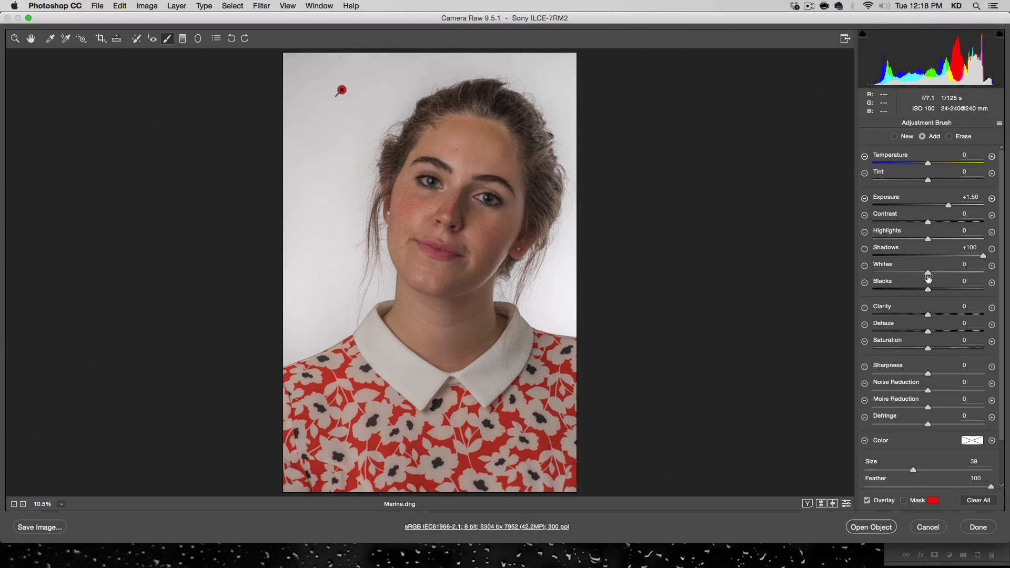
# Brighten the brushed background further with Whites +72 and Exposure +1.85.
pyautogui.moveTo(928, 275); pyautogui.dragTo(968, 273)
pyautogui.moveTo(953, 207); pyautogui.dragTo(952, 204)
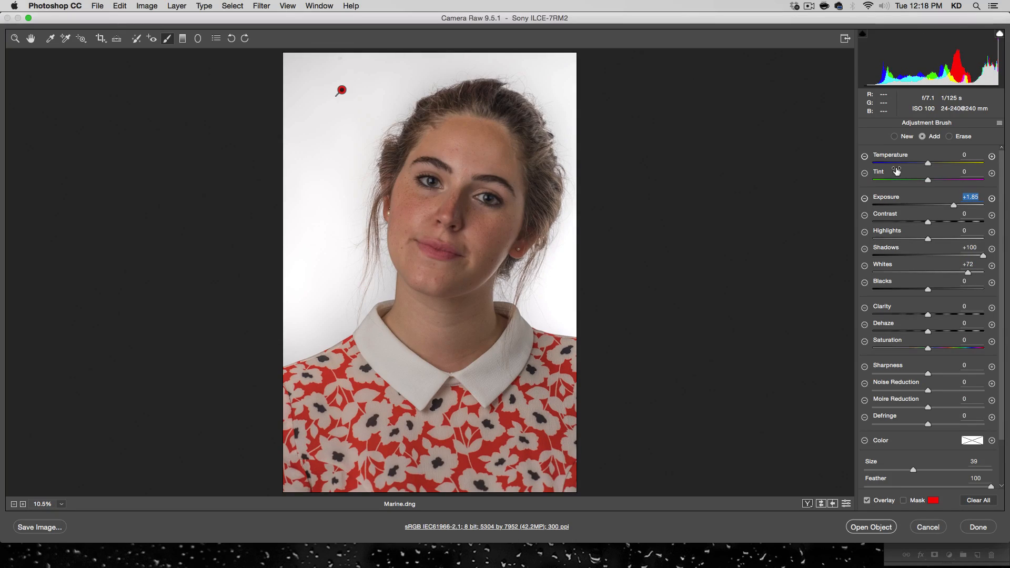
# Draw a Radial Filter ellipse around the woman's head and neck, and reset its Exposure, Whites and Shadows to 0.
pyautogui.click(198, 38)
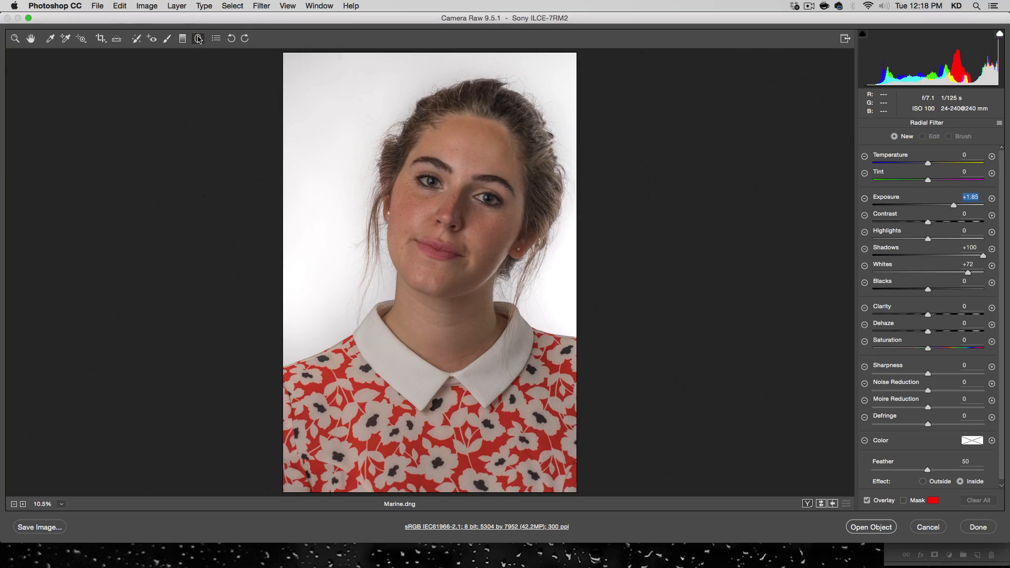
pyautogui.moveTo(456, 230); pyautogui.dragTo(569, 365)
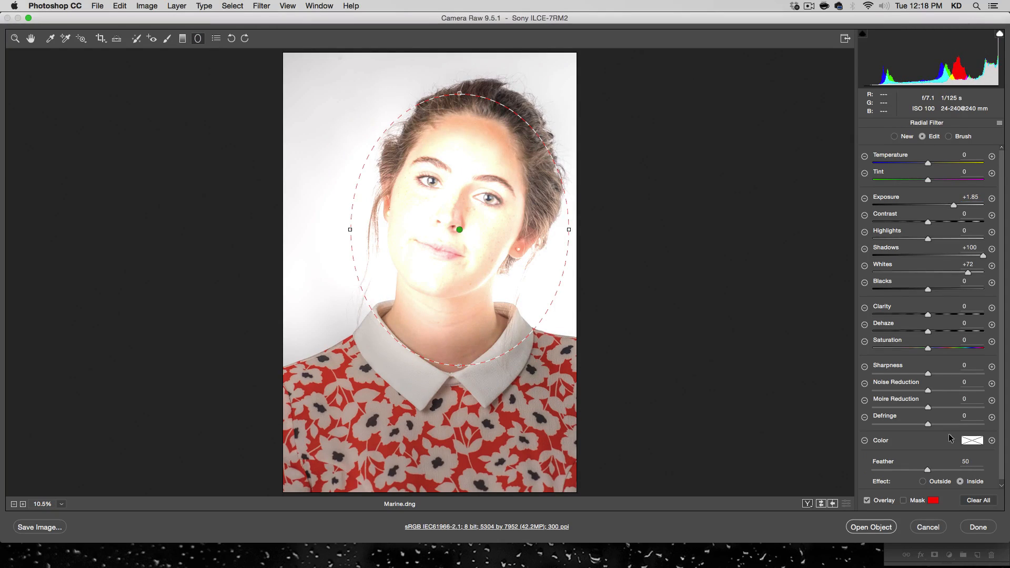
pyautogui.doubleClick(954, 205)
pyautogui.doubleClick(972, 274)
pyautogui.doubleClick(981, 257)
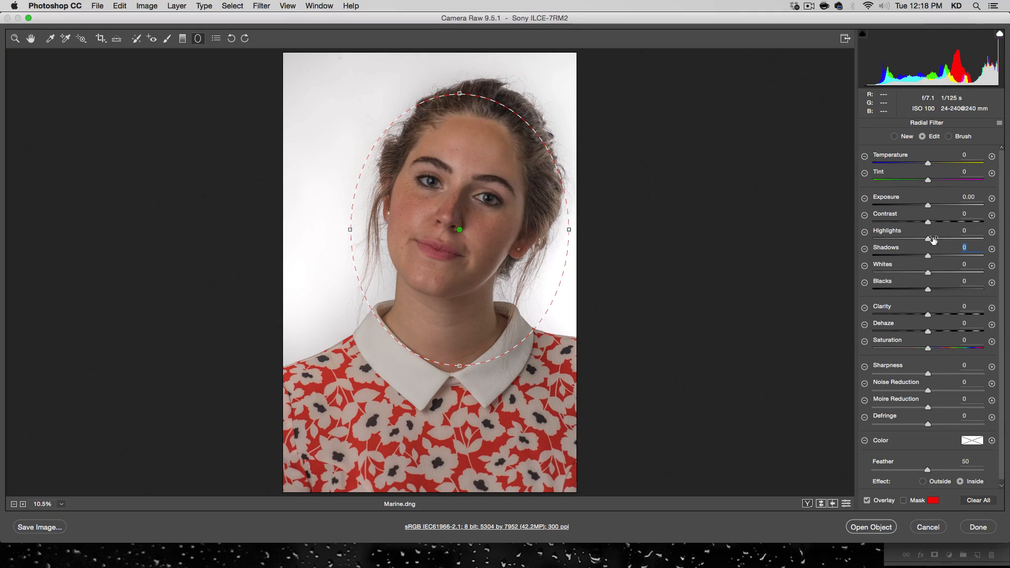
# Set the head's radial filter to Shadows +50, Exposure +0.15 and Sharpness +22, and shift it slightly up over the face.
pyautogui.moveTo(929, 256); pyautogui.dragTo(955, 256)
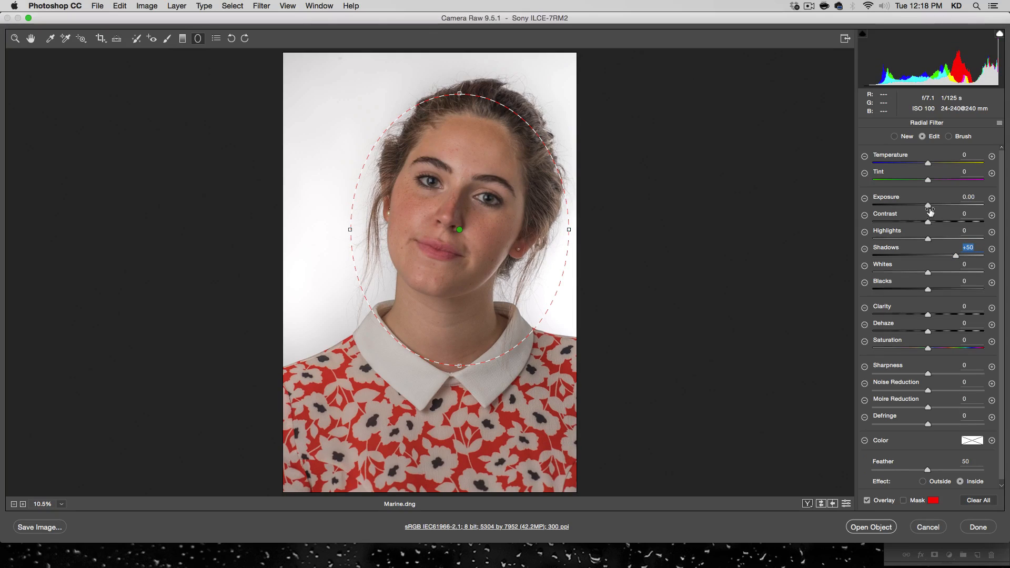
pyautogui.moveTo(929, 207); pyautogui.dragTo(931, 207)
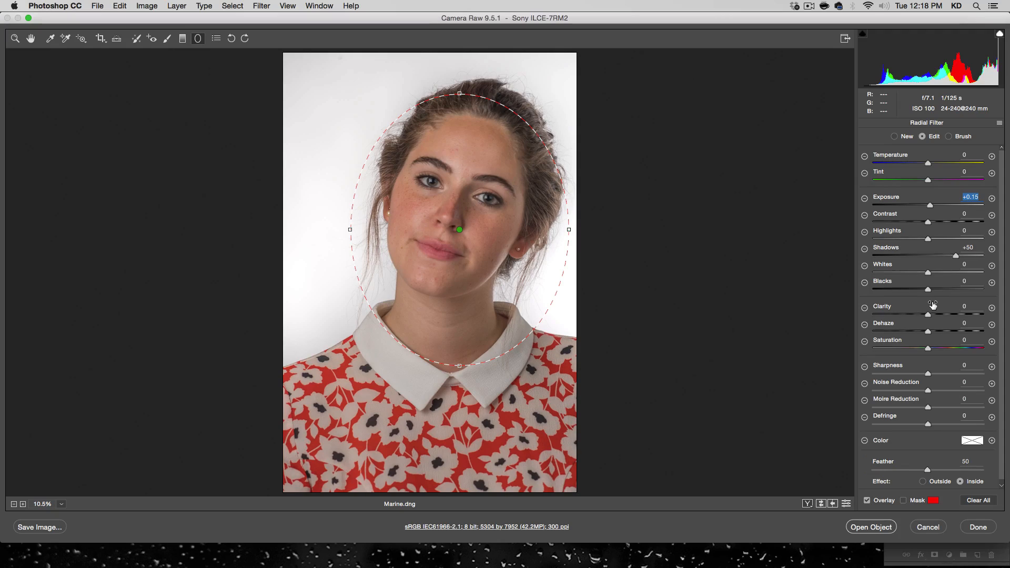
pyautogui.moveTo(929, 375); pyautogui.dragTo(941, 374)
pyautogui.moveTo(460, 230); pyautogui.dragTo(454, 216)
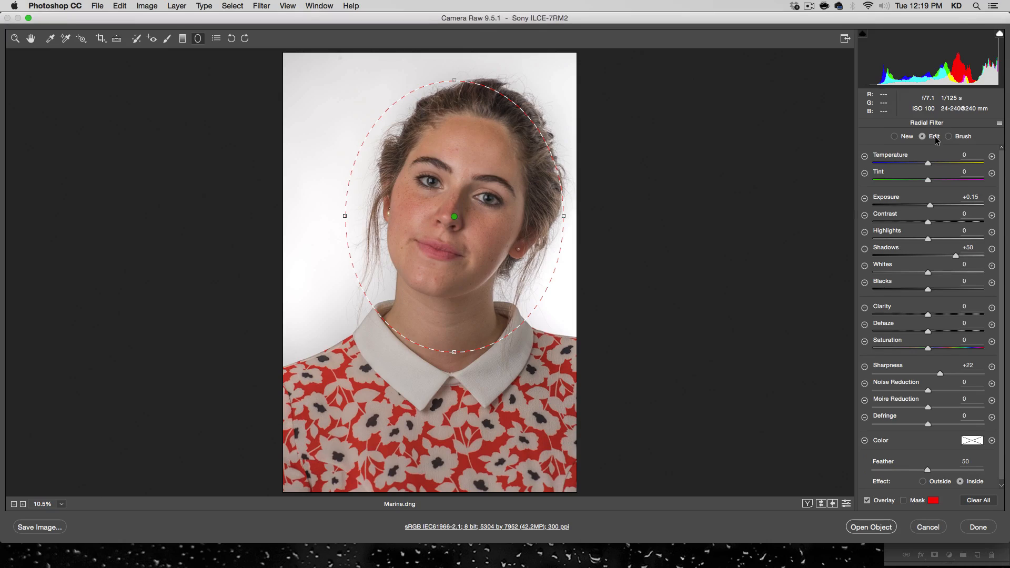
# Add a new small radial filter over the eye on the image's right side with Shadows +55 and Whites +61.
pyautogui.click(899, 136)
pyautogui.moveTo(491, 201)
pyautogui.mouseDown()
pyautogui.moveTo(469, 181)
pyautogui.moveTo(487, 198)
pyautogui.mouseUp()
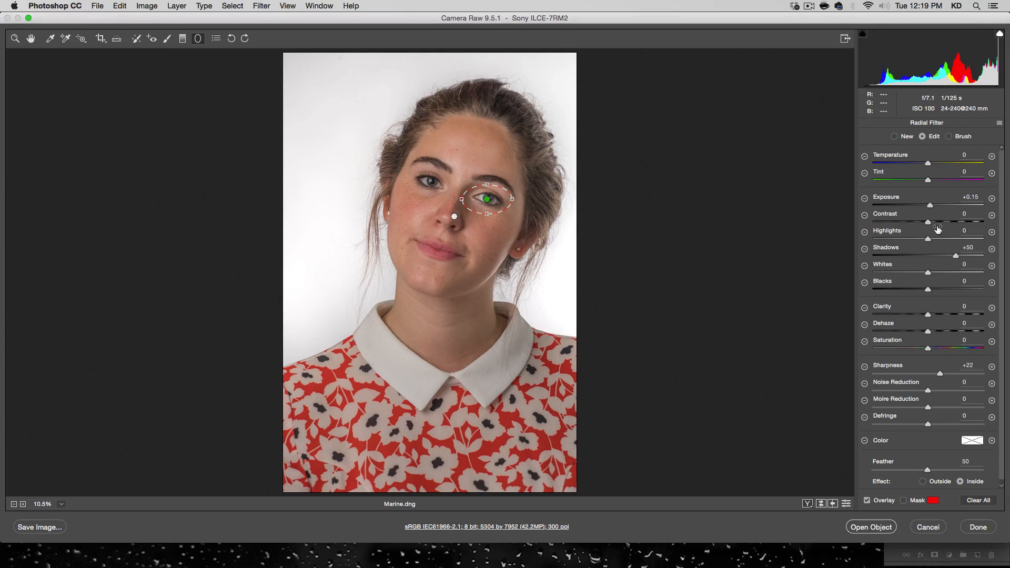
pyautogui.moveTo(955, 254)
pyautogui.mouseDown()
pyautogui.moveTo(941, 273)
pyautogui.moveTo(962, 273)
pyautogui.mouseUp()
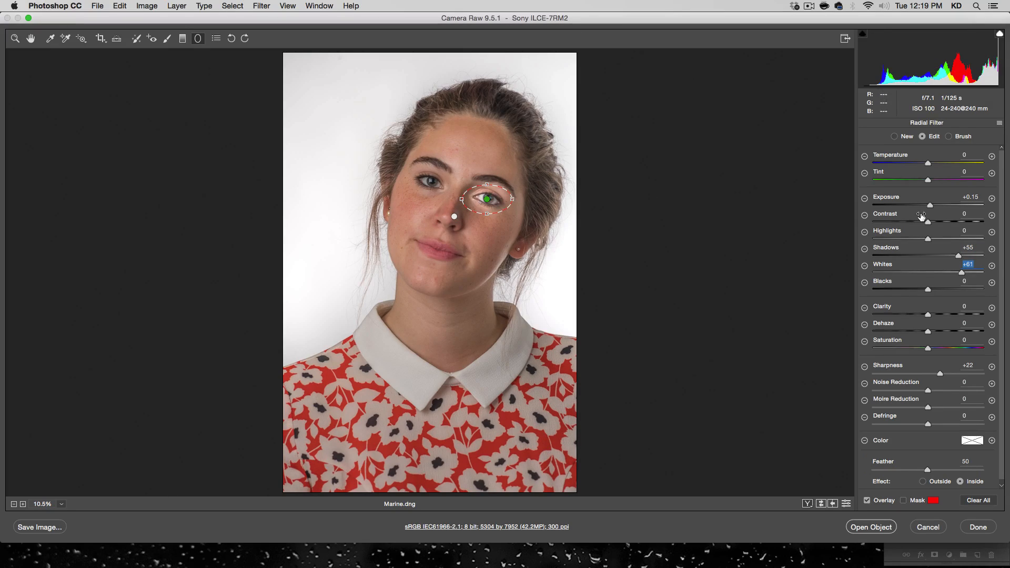
# Shrink, rotate and reposition the small radial filter at 50% zoom so it fits tightly around the eye's outline.
pyautogui.click(61, 504)
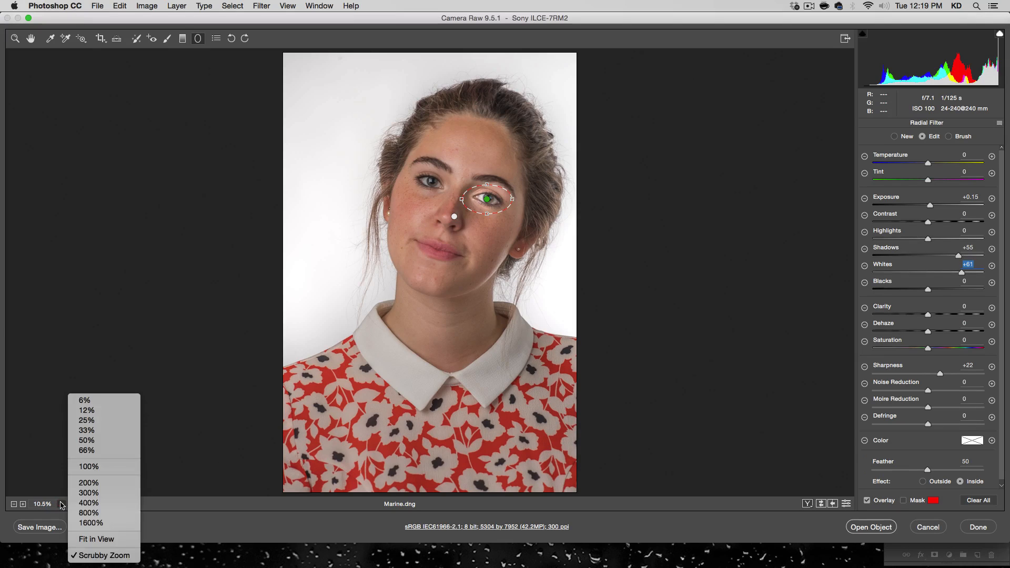
pyautogui.click(103, 442)
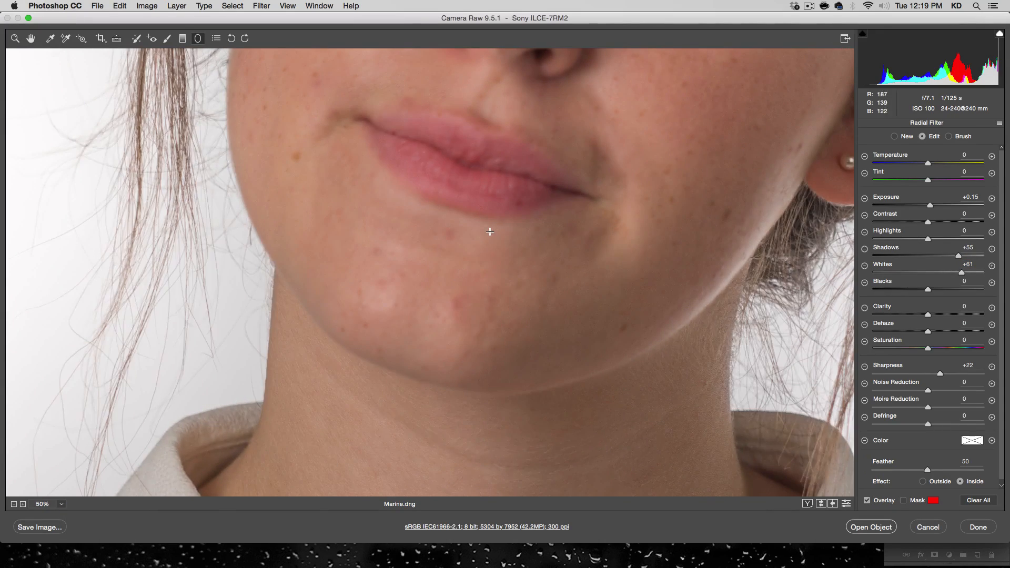
pyautogui.moveTo(510, 200); pyautogui.dragTo(336, 445)
pyautogui.moveTo(510, 200); pyautogui.dragTo(510, 255)
pyautogui.moveTo(626, 272); pyautogui.dragTo(589, 308)
pyautogui.moveTo(515, 257); pyautogui.dragTo(518, 246)
pyautogui.moveTo(440, 248); pyautogui.dragTo(449, 232)
pyautogui.moveTo(500, 265); pyautogui.dragTo(508, 264)
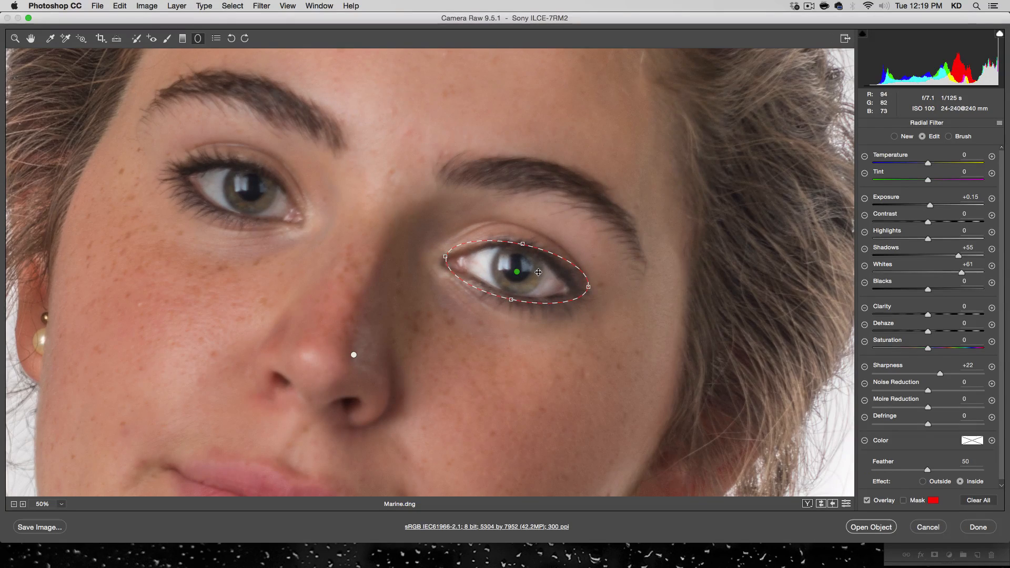
# Enhance the eye's radial filter with Clarity +39, Sharpness +56 and Whites +65.
pyautogui.click(942, 315)
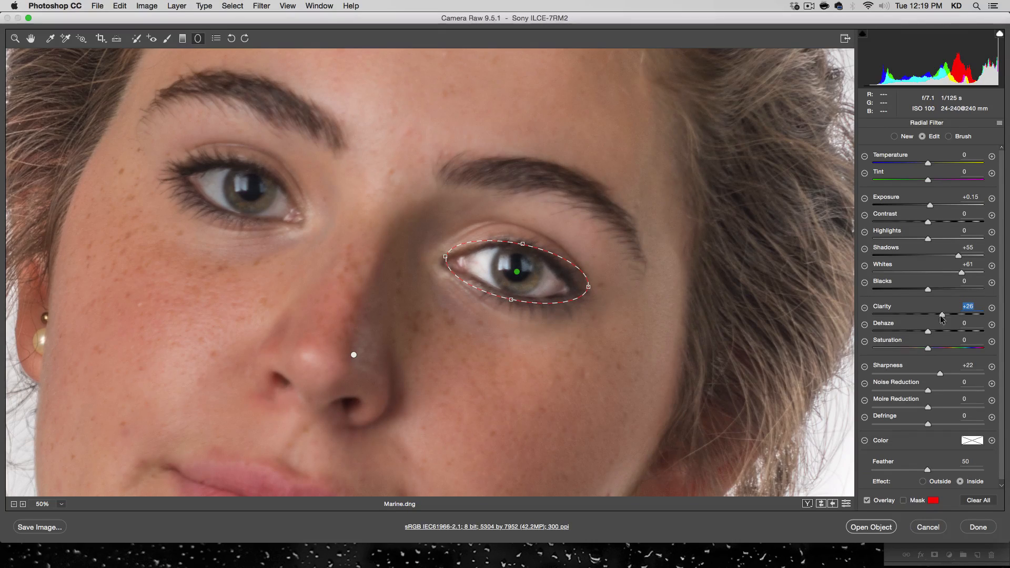
pyautogui.click(959, 373)
pyautogui.click(949, 314)
pyautogui.click(965, 273)
# Duplicate the eye's radial filter and place the copy over the other eye.
pyautogui.rightClick(517, 272)
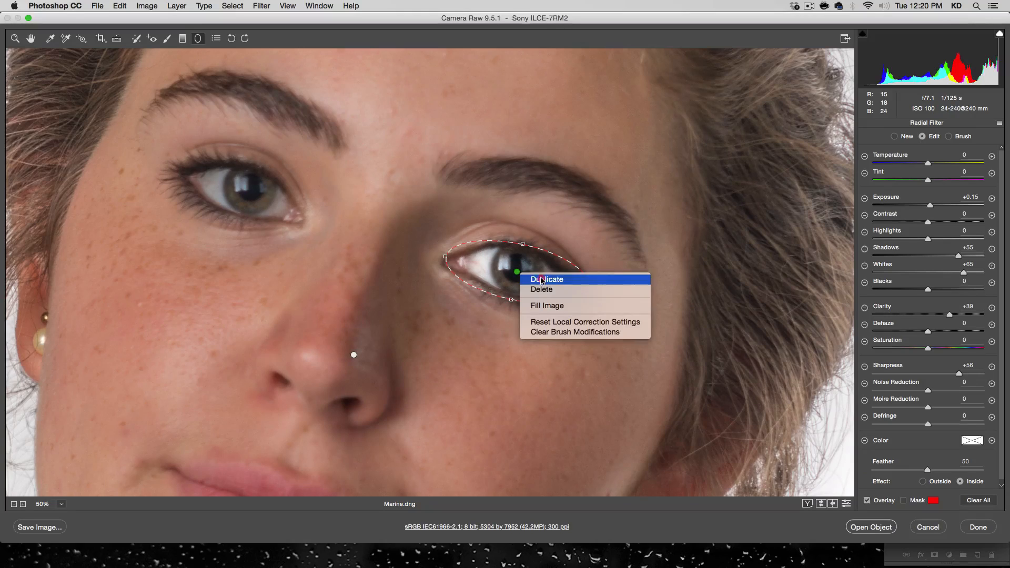
pyautogui.click(540, 279)
pyautogui.moveTo(516, 272); pyautogui.dragTo(238, 188)
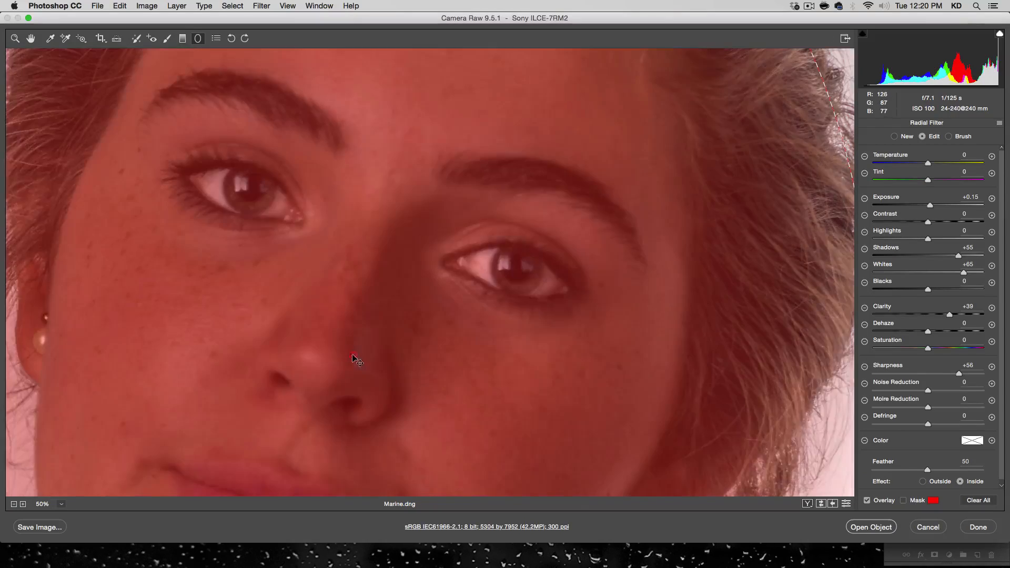
# Adjust Clarity and Sharpness on the face's large radial filter and open the portrait in Photoshop as a smart object.
pyautogui.click(352, 355)
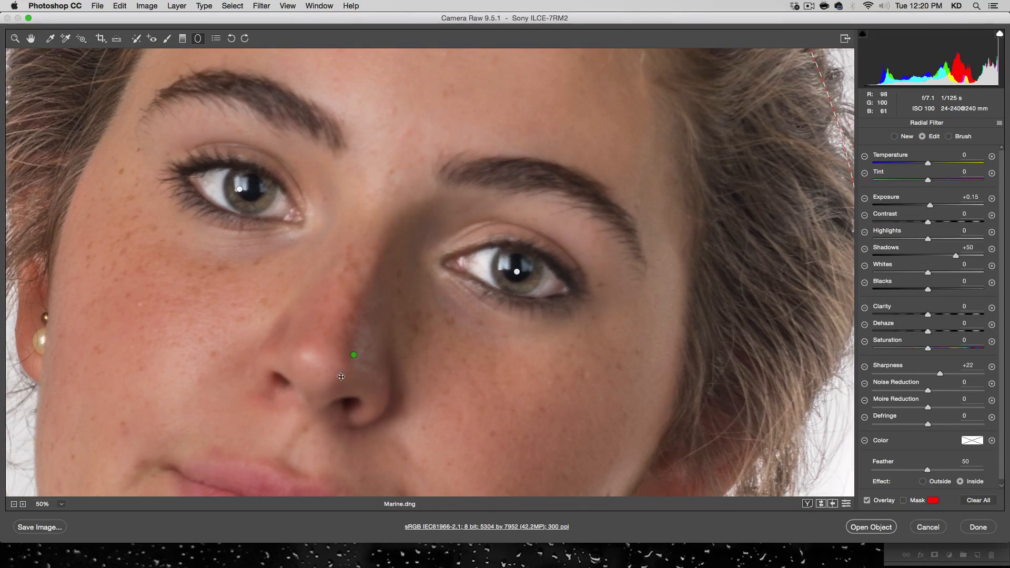
pyautogui.click(61, 504)
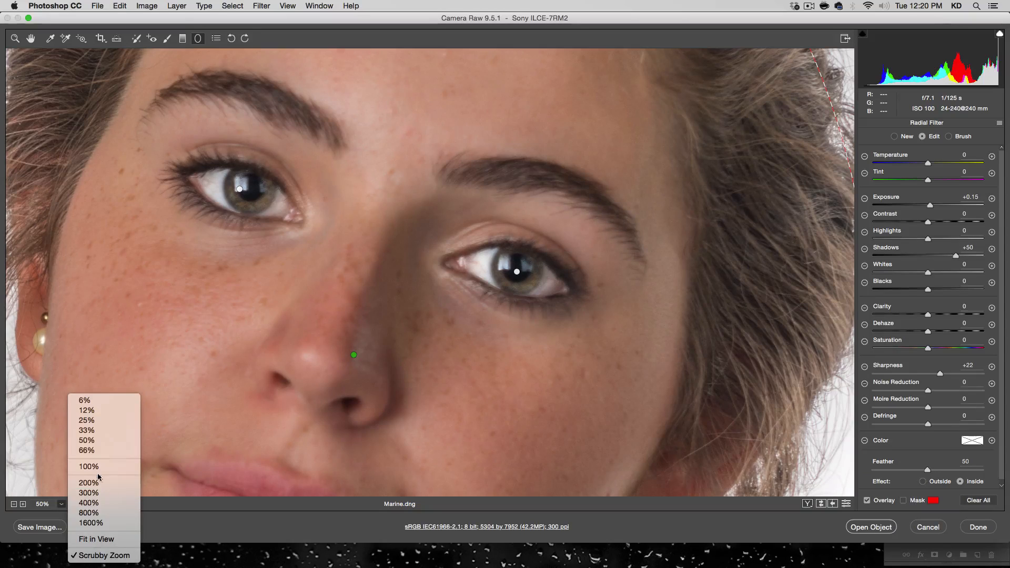
pyautogui.click(105, 420)
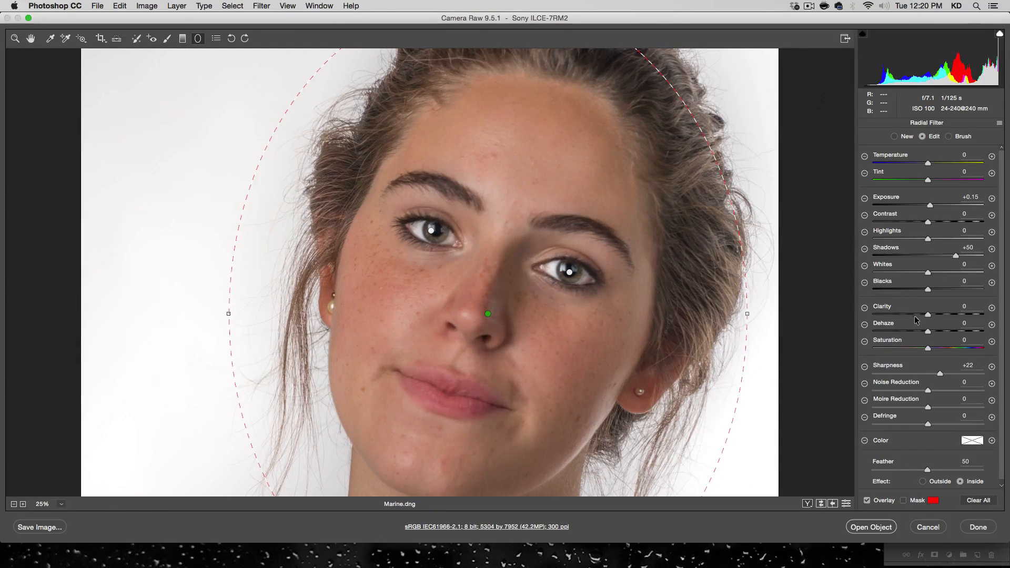
pyautogui.click(957, 374)
pyautogui.click(934, 315)
pyautogui.moveTo(956, 374); pyautogui.dragTo(967, 374)
pyautogui.click(885, 528)
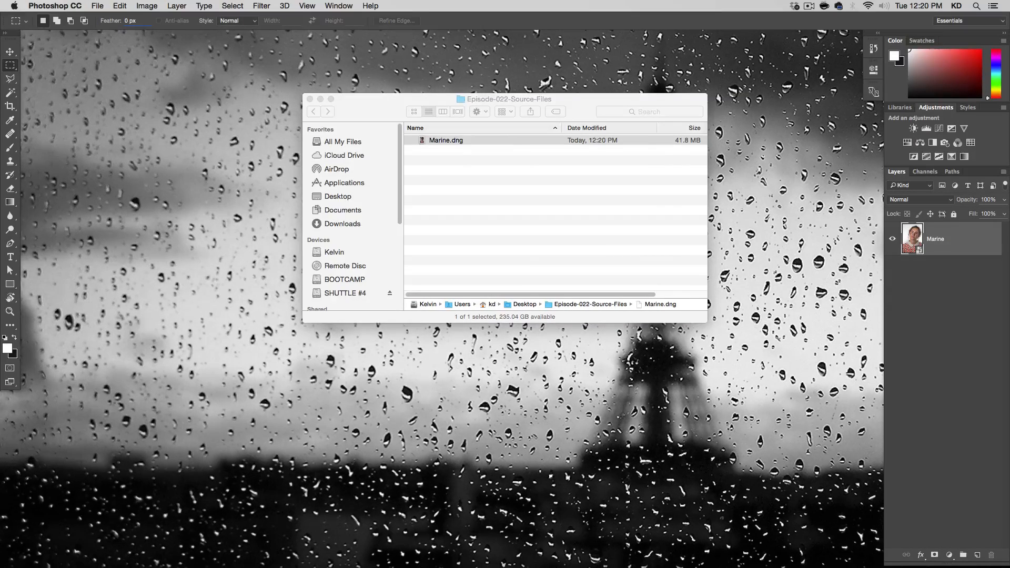
# Select the lower iris of the eye on the image's left with a rectangular marquee and copy it to a new layer.
pyautogui.press('alt')
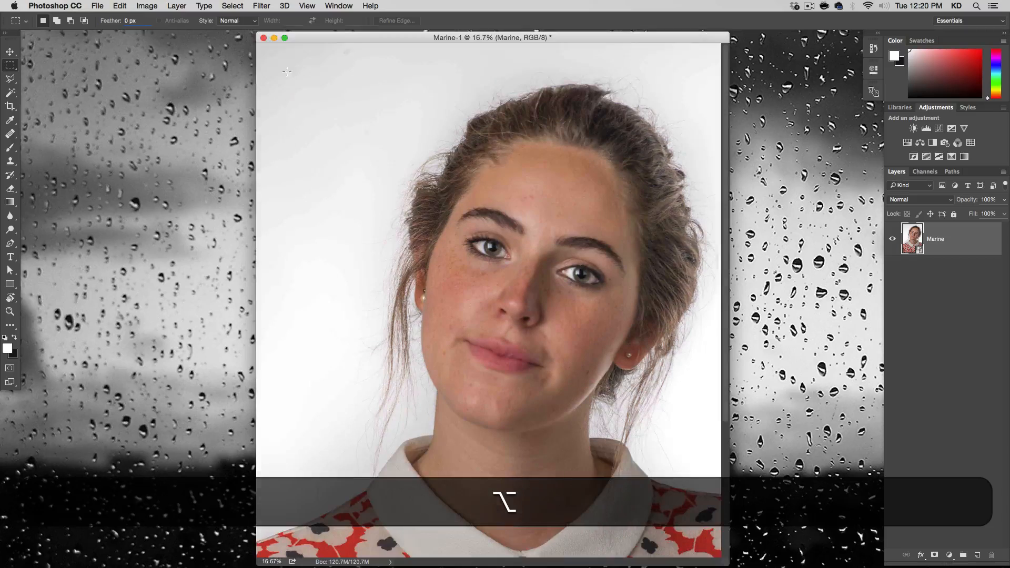
pyautogui.press('super+plus')
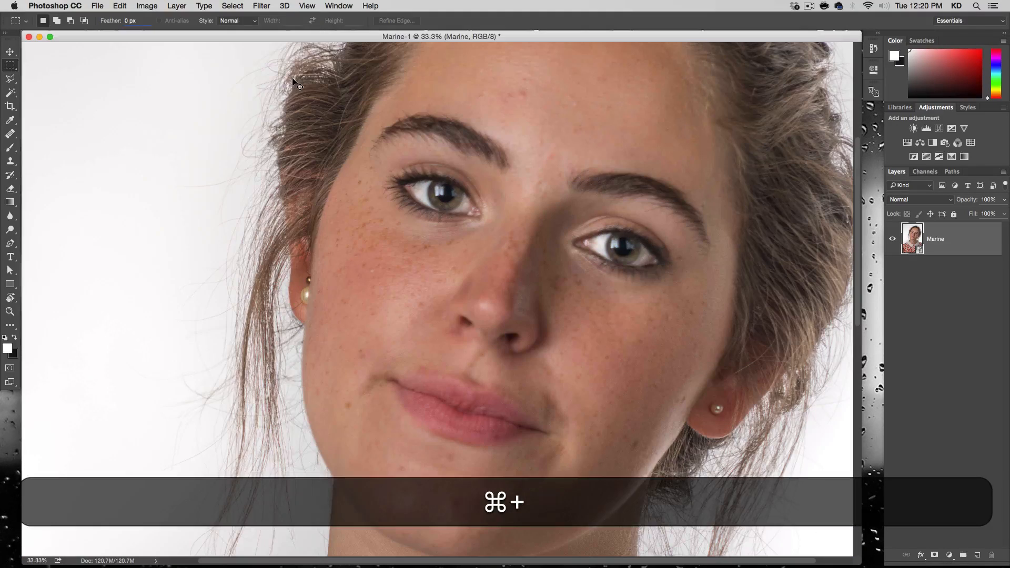
pyautogui.press('alt+super+plus')
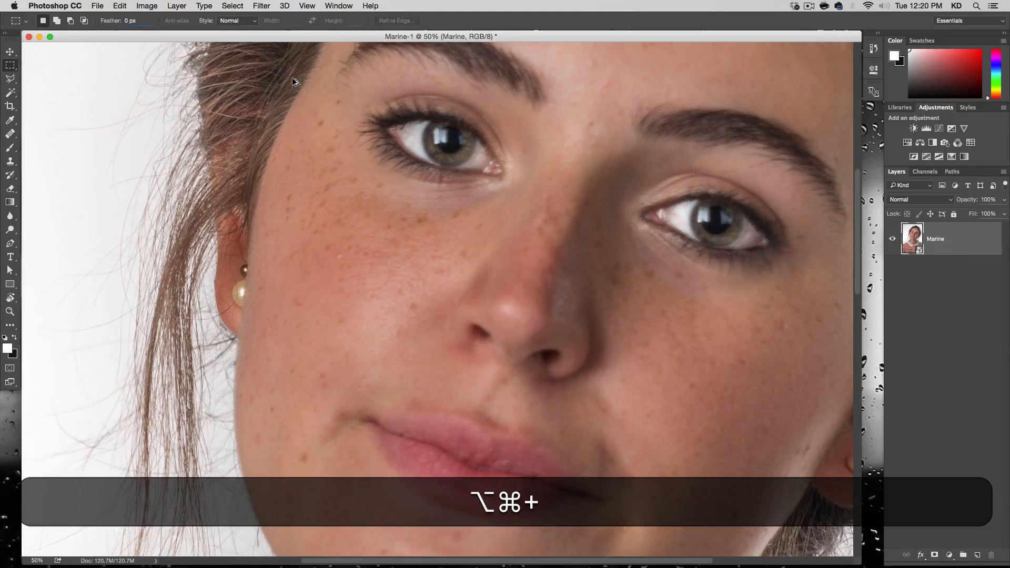
pyautogui.press('space')
pyautogui.moveTo(686, 258); pyautogui.dragTo(571, 263)
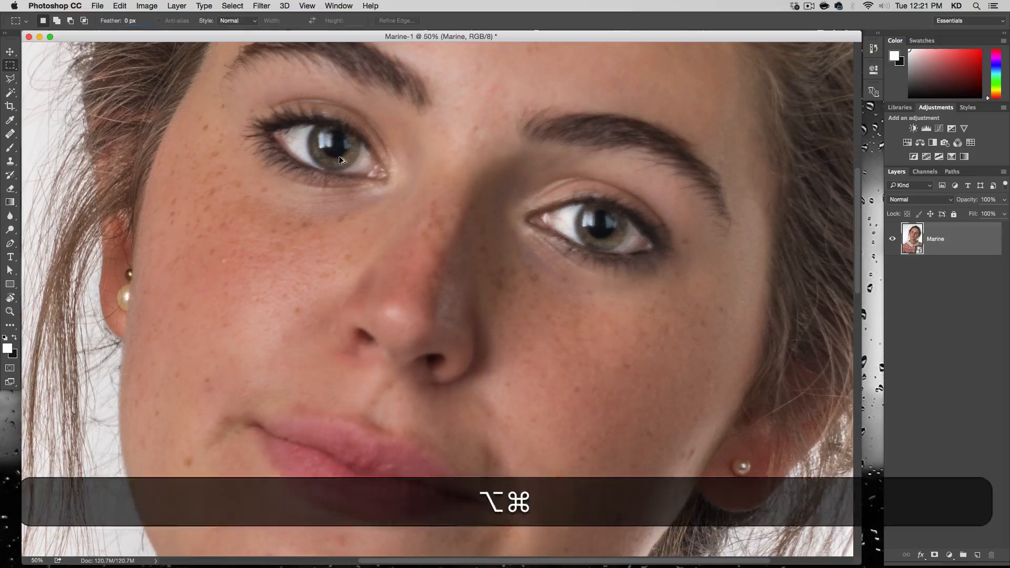
pyautogui.press('alt+super+plus')
pyautogui.press('alt+super+plus')
pyautogui.moveTo(338, 261); pyautogui.dragTo(462, 462)
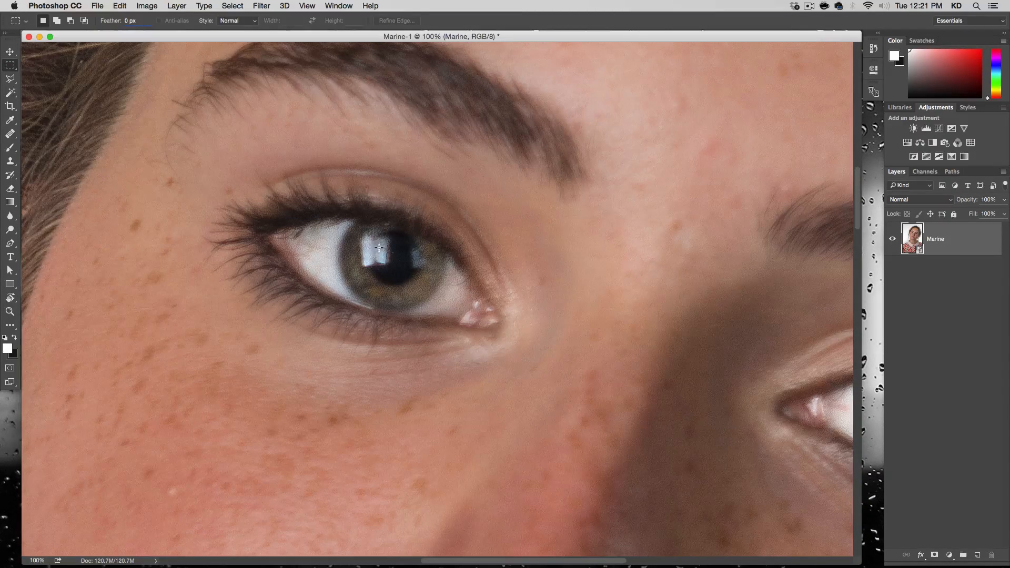
pyautogui.moveTo(448, 330); pyautogui.dragTo(327, 269)
pyautogui.click(177, 5)
pyautogui.moveTo(211, 19)
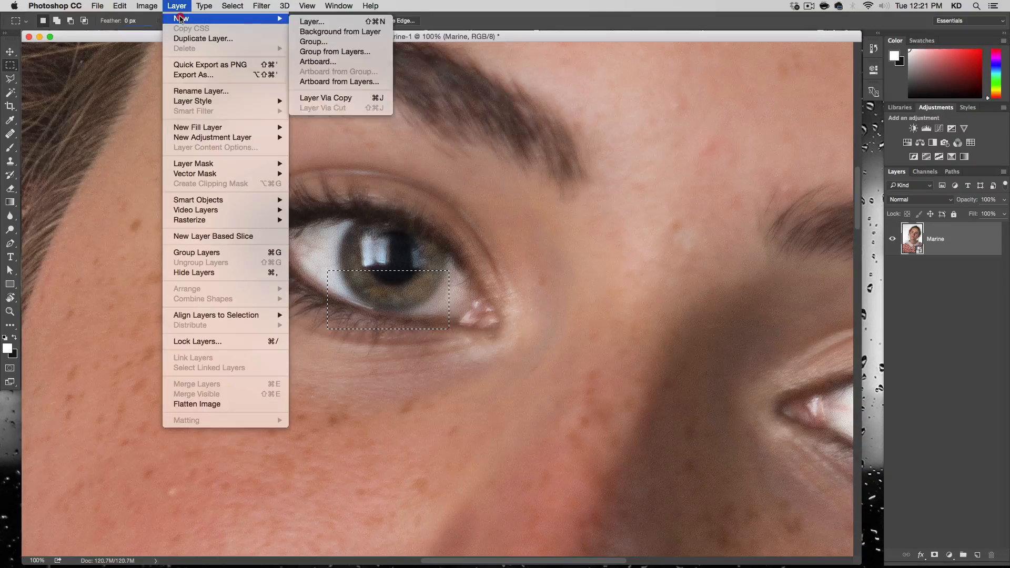
pyautogui.click(334, 98)
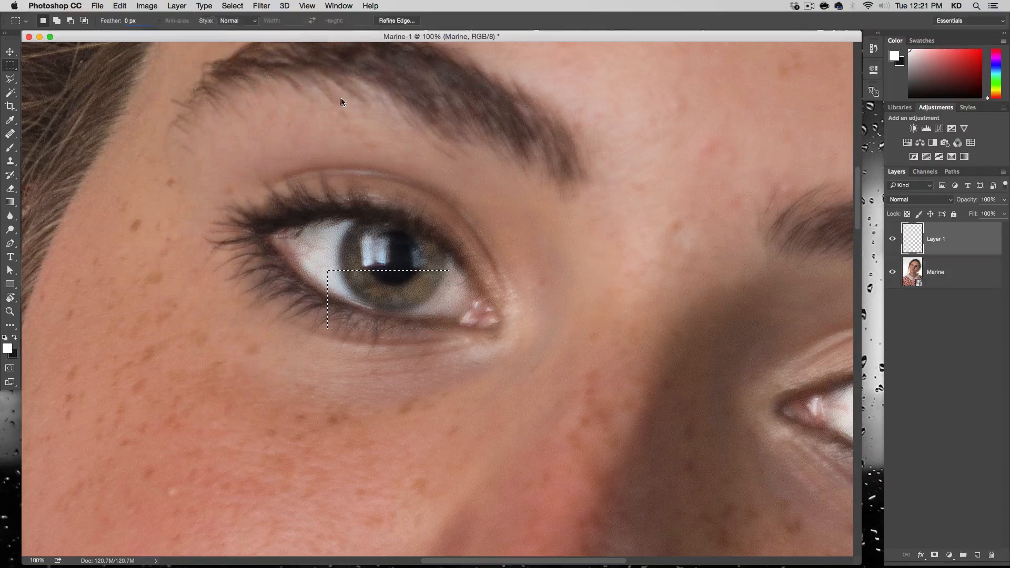
# Rotate the copied iris patch about 94° with Free Transform and place it over the reflection on the iris's outer side.
pyautogui.press('v')
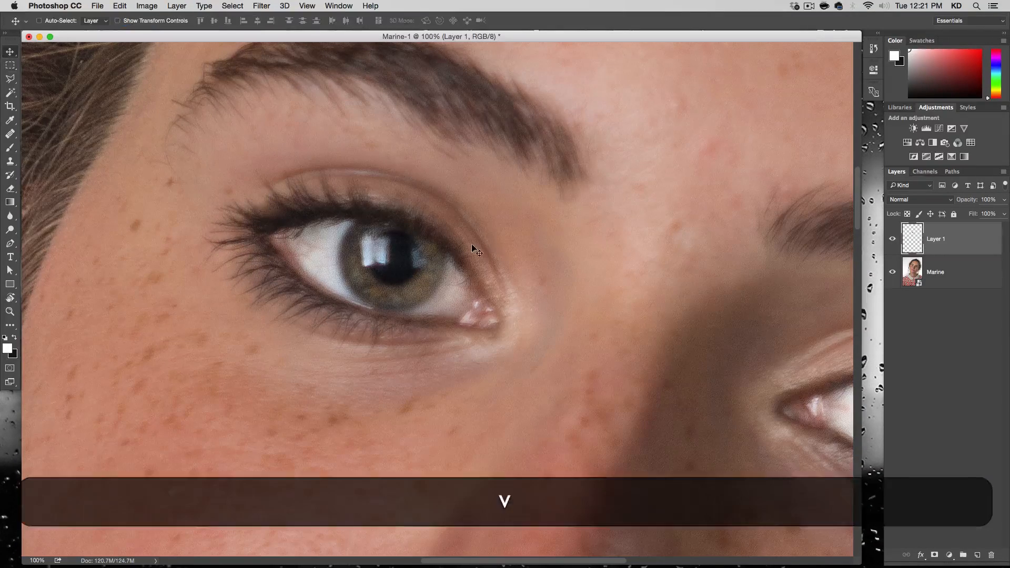
pyautogui.moveTo(400, 286); pyautogui.dragTo(367, 287)
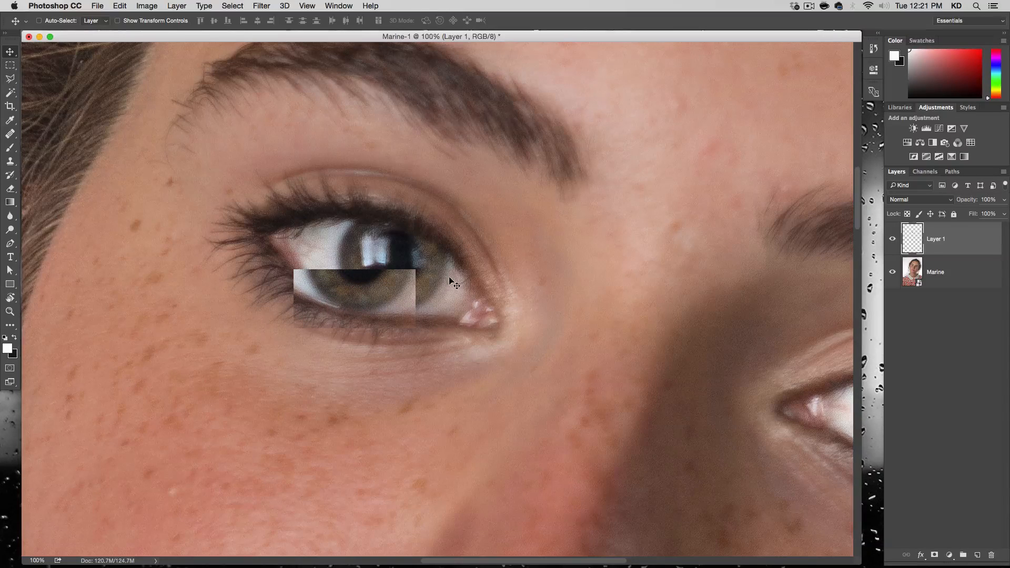
pyautogui.press('super+t')
pyautogui.moveTo(413, 190); pyautogui.dragTo(356, 274)
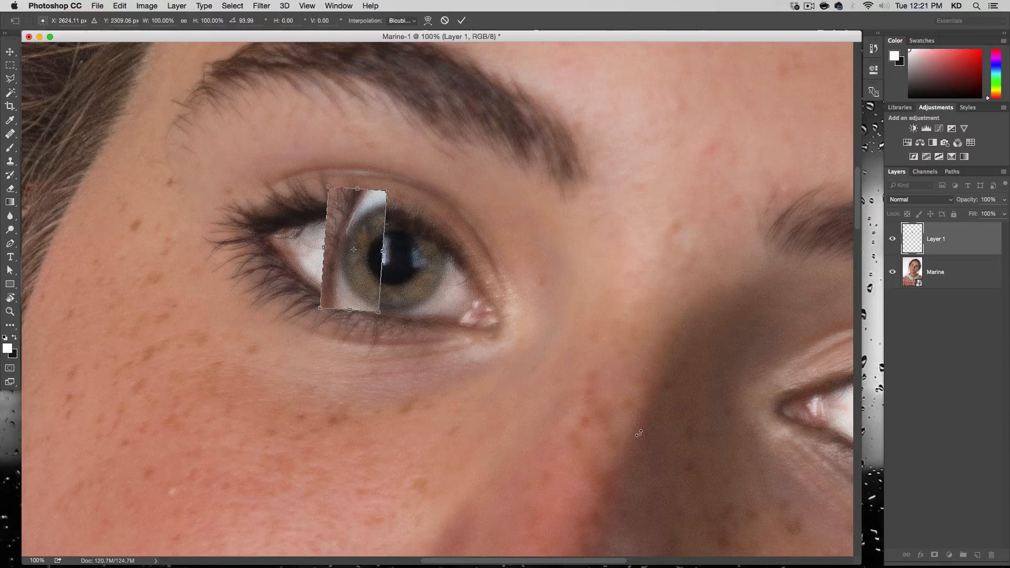
pyautogui.press('Down')
pyautogui.press('Left')
pyautogui.press('Up')
pyautogui.press('Up')
pyautogui.press('Left')
pyautogui.press('Right')
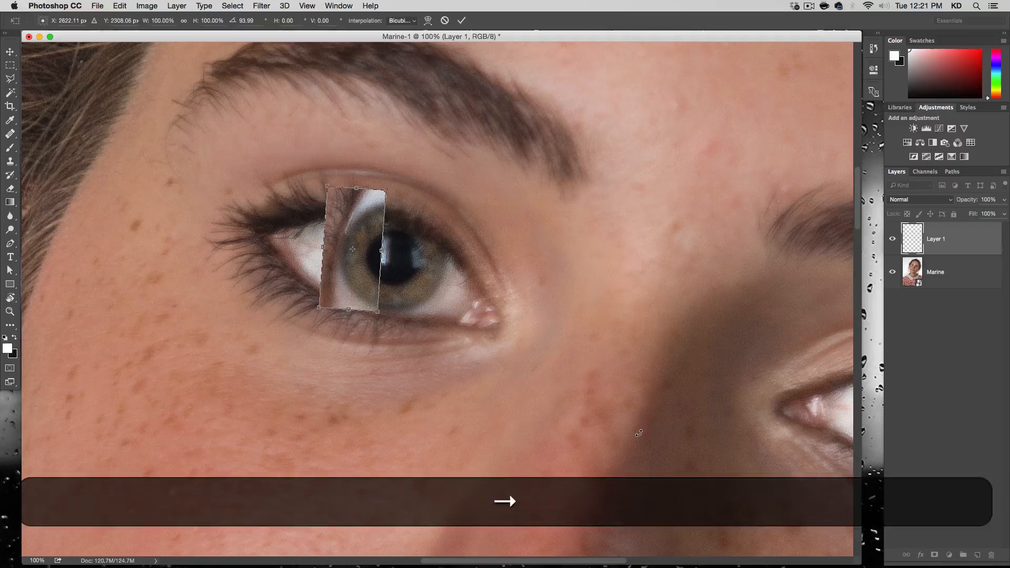
# Turn the iris patch to about 102.5°, nudge it until it lines up with the iris and pupil outline, and apply the transform.
pyautogui.press('Up')
pyautogui.moveTo(593, 293); pyautogui.dragTo(599, 318)
pyautogui.press('Up')
pyautogui.press('Up')
pyautogui.press('Up')
pyautogui.press('Up')
pyautogui.press('Up')
pyautogui.press('Up')
pyautogui.press('Up')
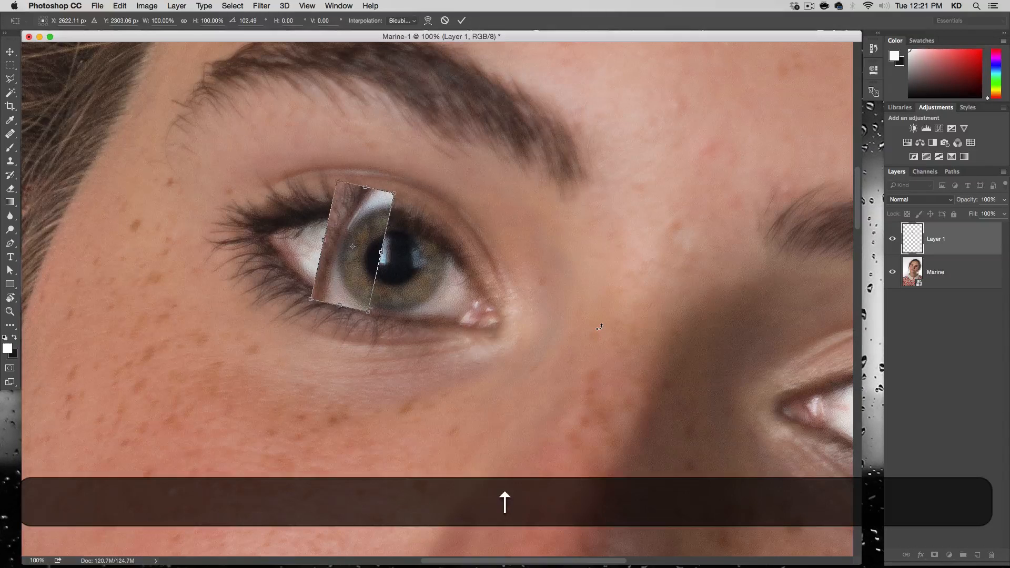
pyautogui.press('Right')
pyautogui.press('Right')
pyautogui.press('Up')
pyautogui.press('Up')
pyautogui.press('Right')
pyautogui.press('Up')
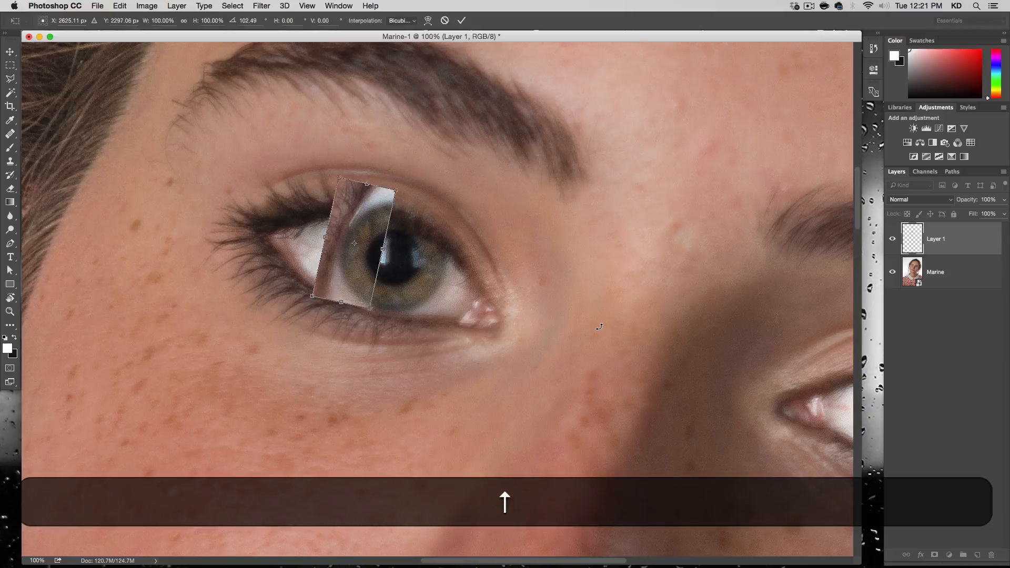
pyautogui.press('Right')
pyautogui.press('Up')
pyautogui.press('Left')
pyautogui.press('Right')
pyautogui.press('Return')
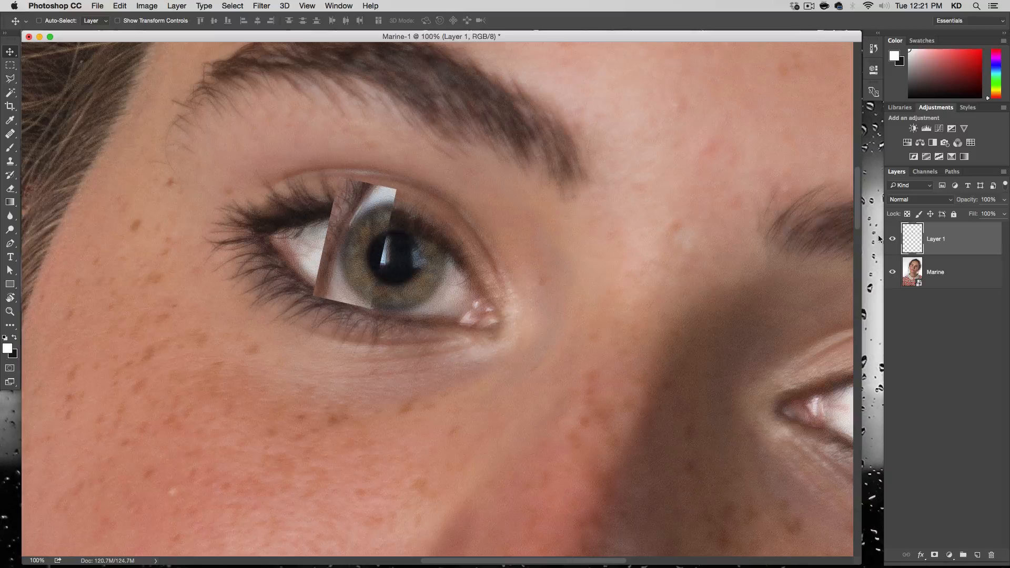
# Add a black mask to Layer 1 and paint white over the iris with a soft brush to reveal the patch.
pyautogui.press('alt')
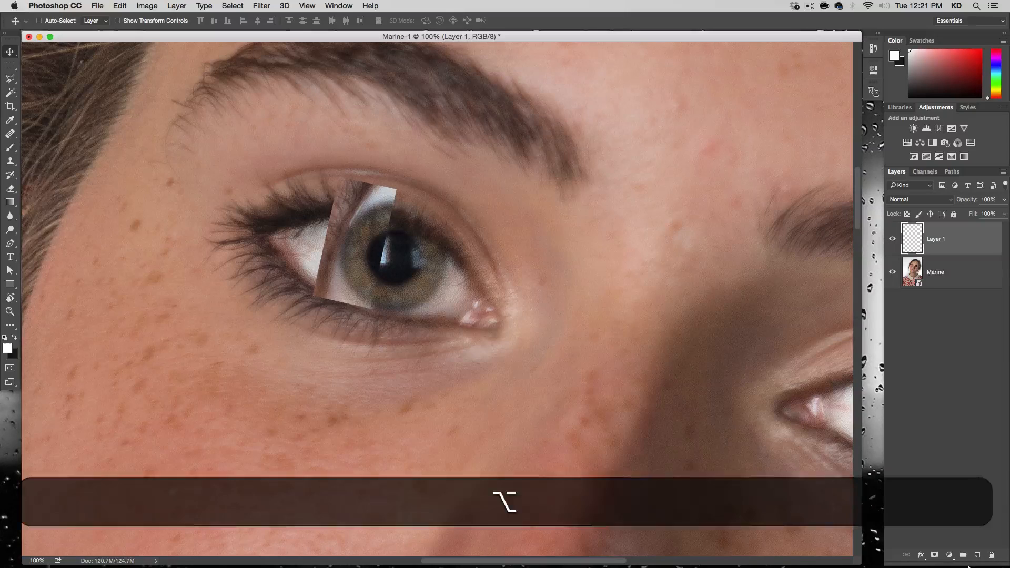
pyautogui.keyDown('alt'); pyautogui.click(935, 556); pyautogui.keyUp('alt')
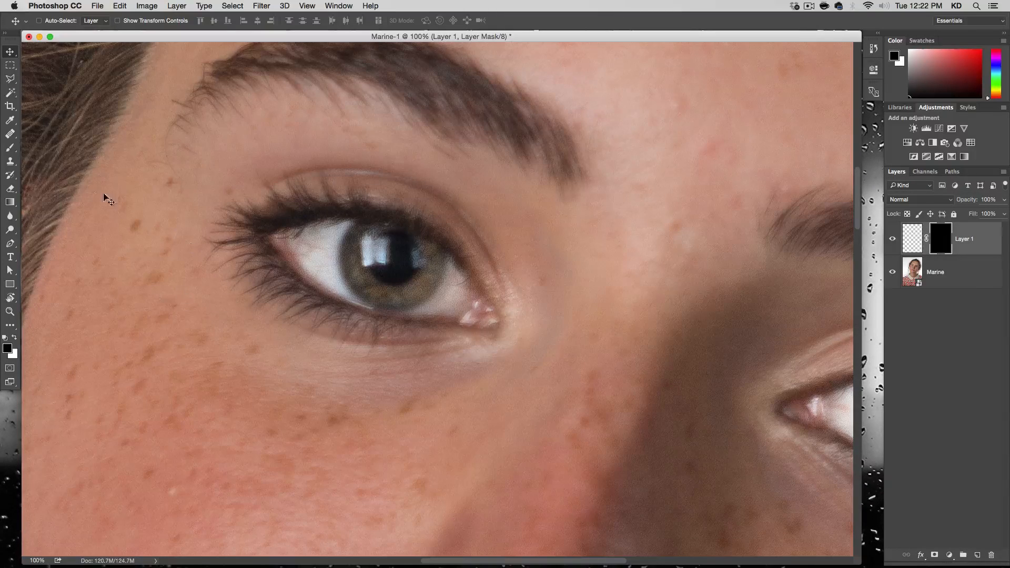
pyautogui.click(9, 148)
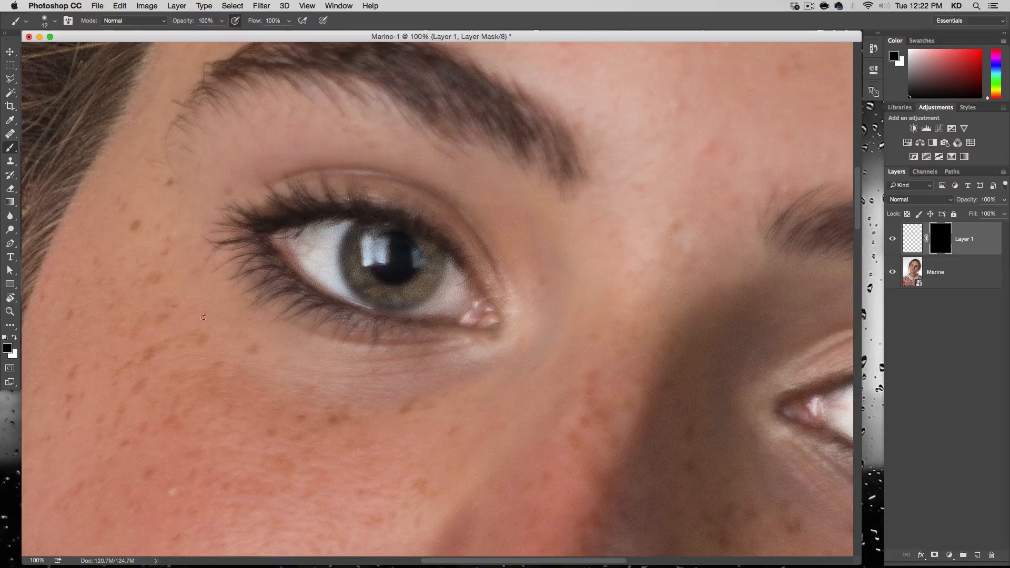
pyautogui.click(16, 338)
pyautogui.keyDown('ctrl'); pyautogui.keyDown('alt'); pyautogui.click(400, 277); pyautogui.keyUp('alt'); pyautogui.keyUp('ctrl')
pyautogui.moveTo(402, 280)
pyautogui.mouseDown()
pyautogui.moveTo(414, 305)
pyautogui.moveTo(416, 268)
pyautogui.moveTo(430, 275)
pyautogui.moveTo(419, 286)
pyautogui.moveTo(367, 259)
pyautogui.moveTo(370, 235)
pyautogui.moveTo(386, 239)
pyautogui.mouseUp()
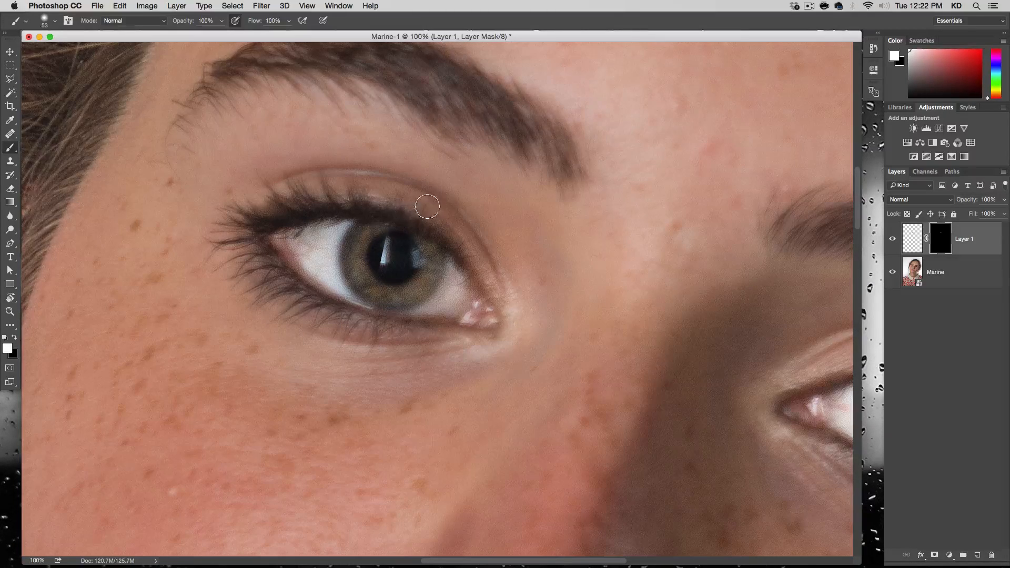
# Add a new empty layer above Layer 1 and set the Clone Stamp to sample All Layers.
pyautogui.press('x')
pyautogui.click(976, 555)
pyautogui.press('x')
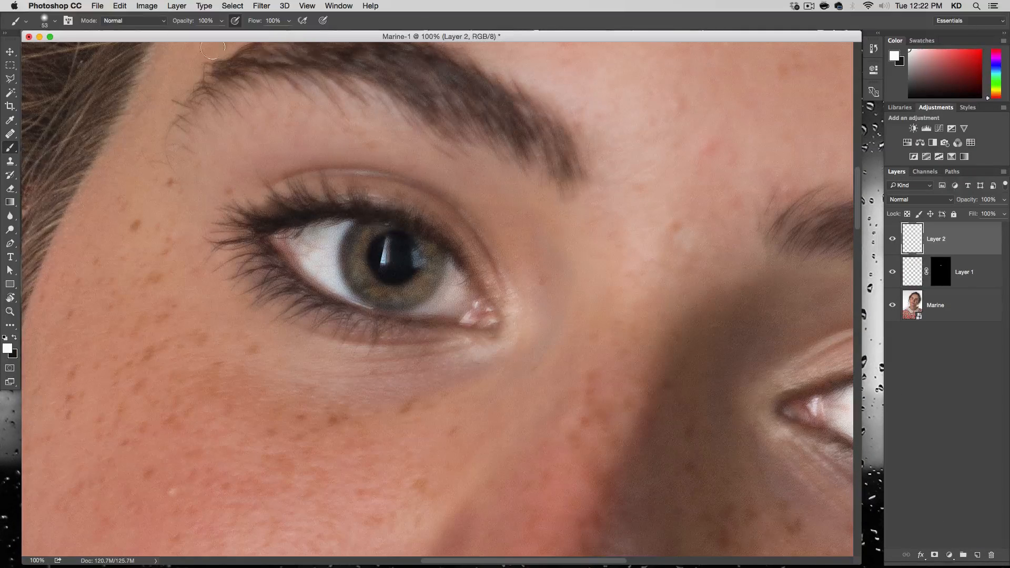
pyautogui.click(11, 163)
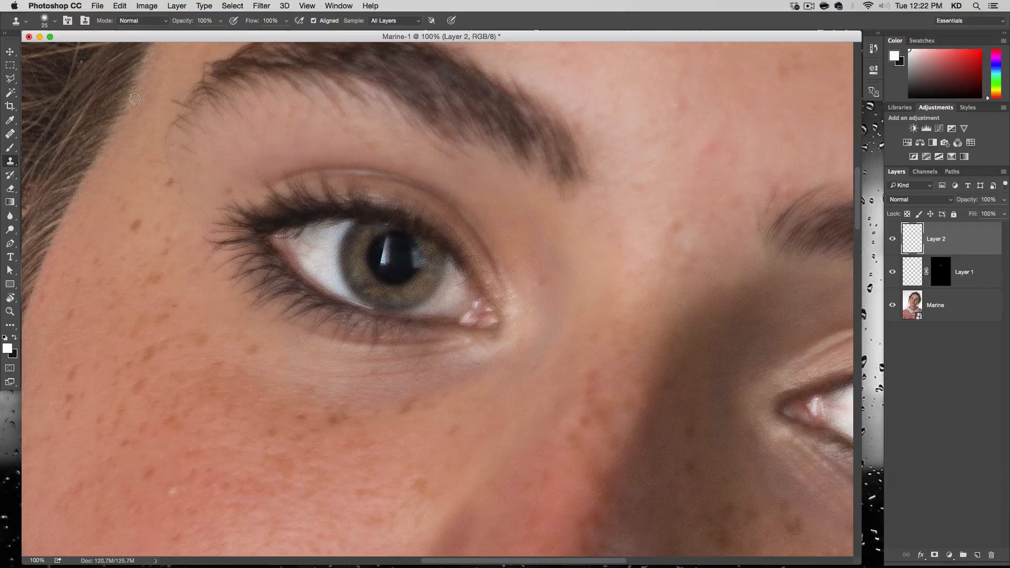
pyautogui.click(391, 22)
pyautogui.click(405, 48)
# Clone dark pupil texture over the remaining window reflection in the pupil of the eye on the image's left.
pyautogui.press('alt')
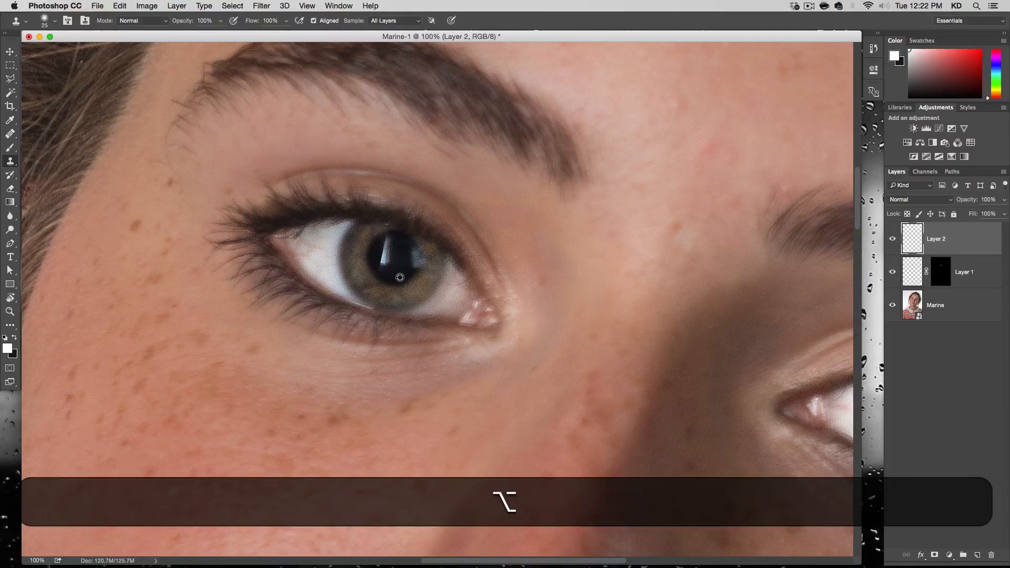
pyautogui.keyDown('alt'); pyautogui.click(401, 276); pyautogui.keyUp('alt')
pyautogui.moveTo(384, 264); pyautogui.dragTo(385, 264)
pyautogui.press('alt')
pyautogui.keyDown('alt'); pyautogui.click(401, 275); pyautogui.keyUp('alt')
pyautogui.press('alt')
pyautogui.press('alt')
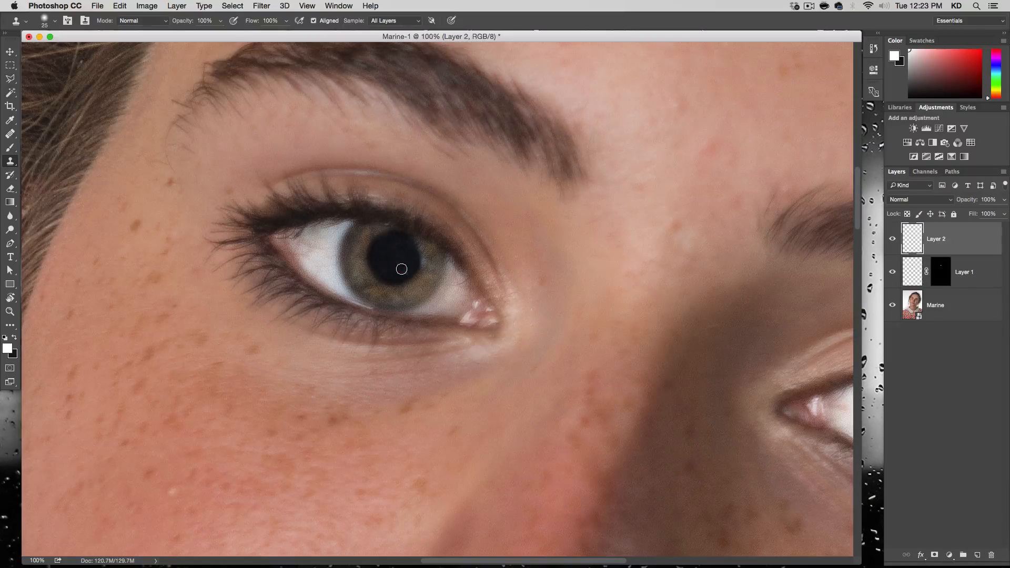
pyautogui.press('alt')
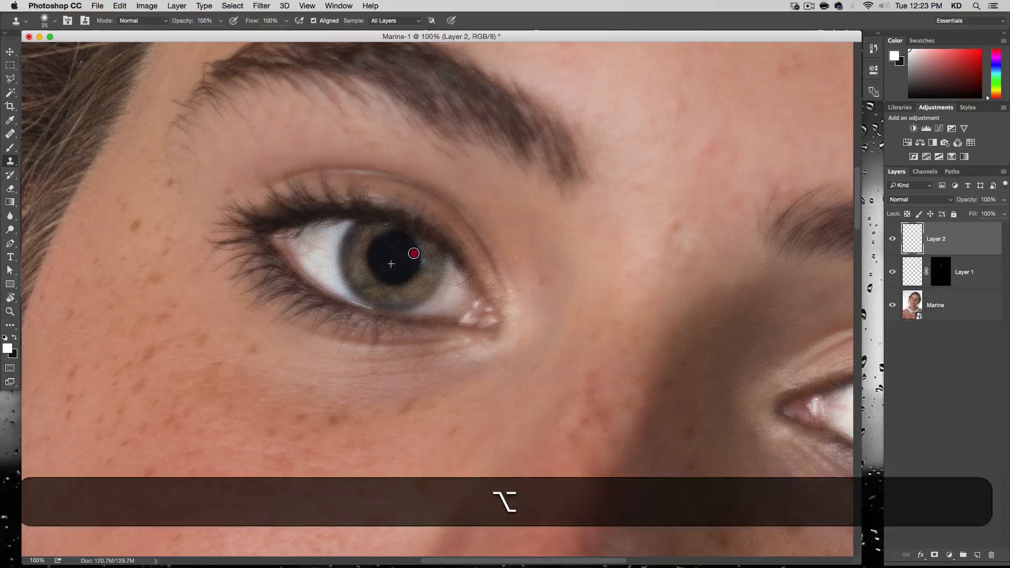
pyautogui.press('alt')
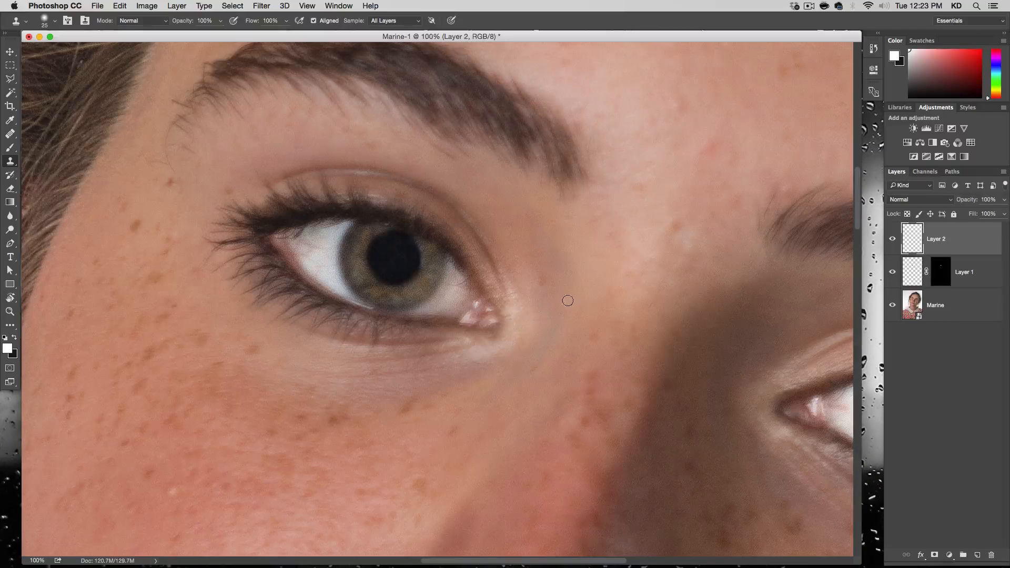
pyautogui.press('space')
pyautogui.moveTo(602, 284); pyautogui.dragTo(498, 245)
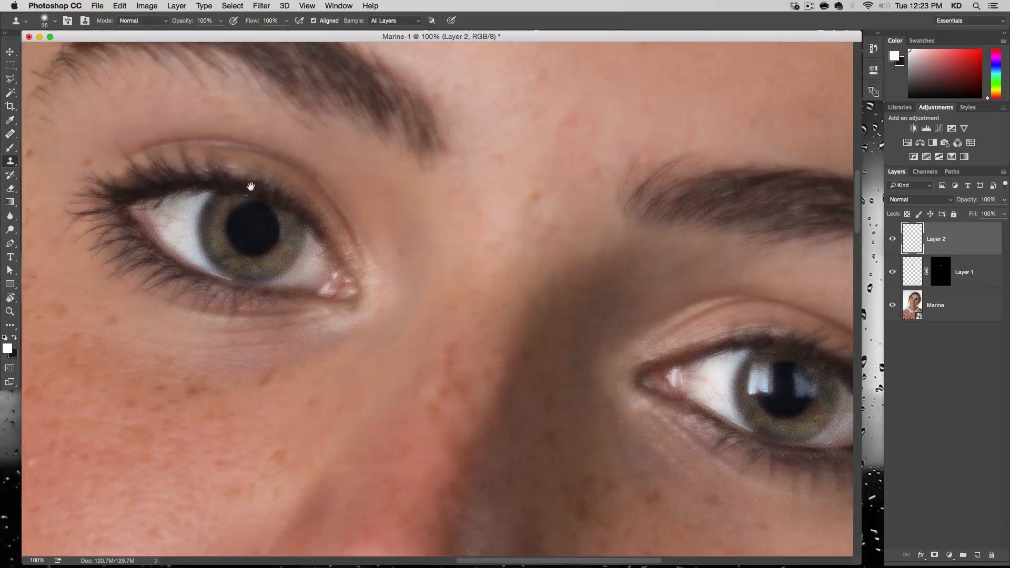
pyautogui.press('alt')
pyautogui.press('super+z')
# Add a new empty layer on top of Layer 2 and switch to the Polygonal Lasso tool.
pyautogui.press('alt+super+minus')
pyautogui.press('alt+super+minus')
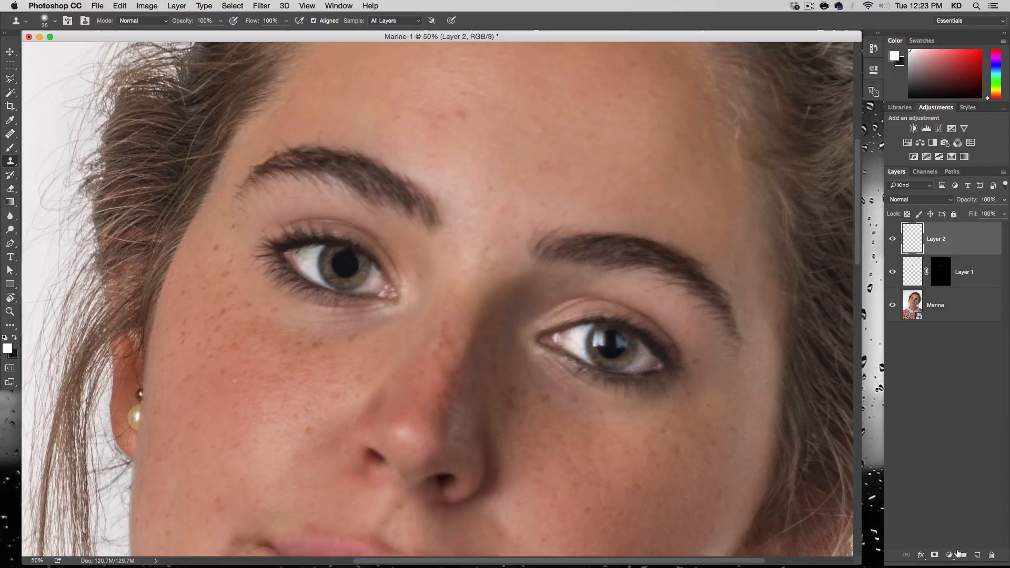
pyautogui.click(977, 555)
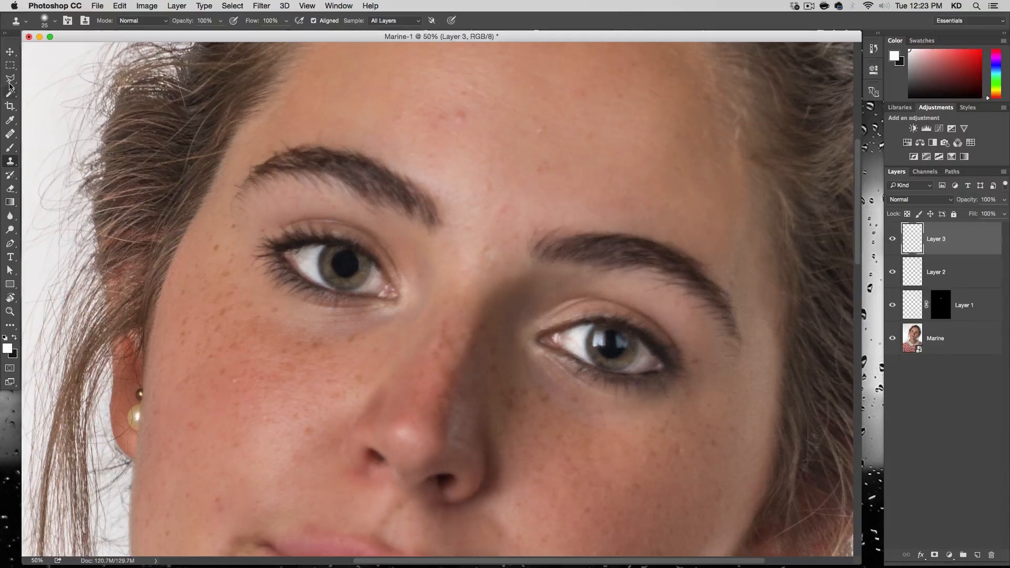
pyautogui.moveTo(9, 83); pyautogui.dragTo(46, 95)
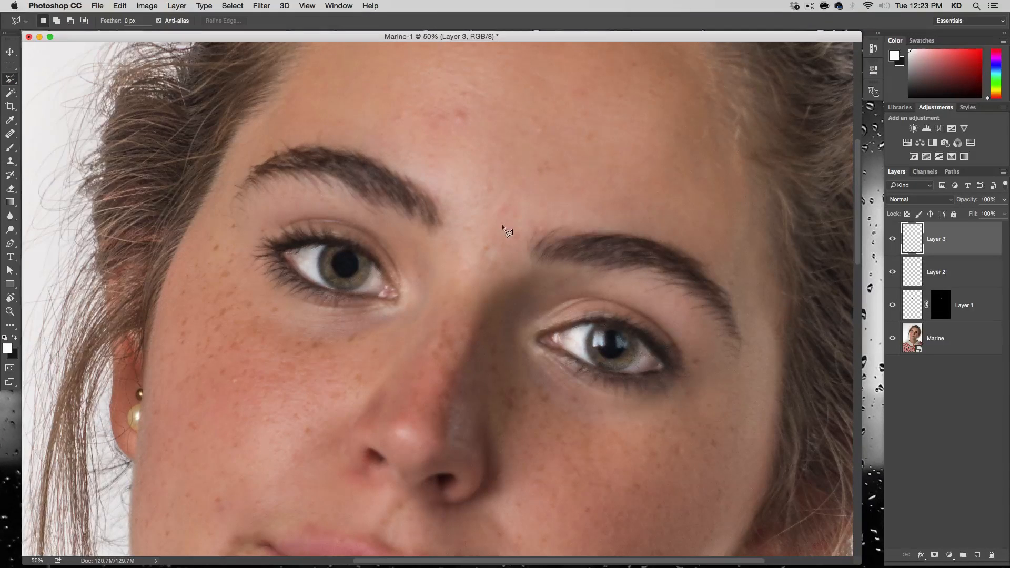
pyautogui.click(498, 104)
pyautogui.press('shift')
pyautogui.click(314, 514)
pyautogui.press('shift')
pyautogui.click(564, 521)
pyautogui.click(499, 103)
# Draw a triangular lasso selection with a horizontal base just below the eyes and its apex high on the forehead.
pyautogui.click(318, 387)
pyautogui.press('shift')
pyautogui.click(647, 392)
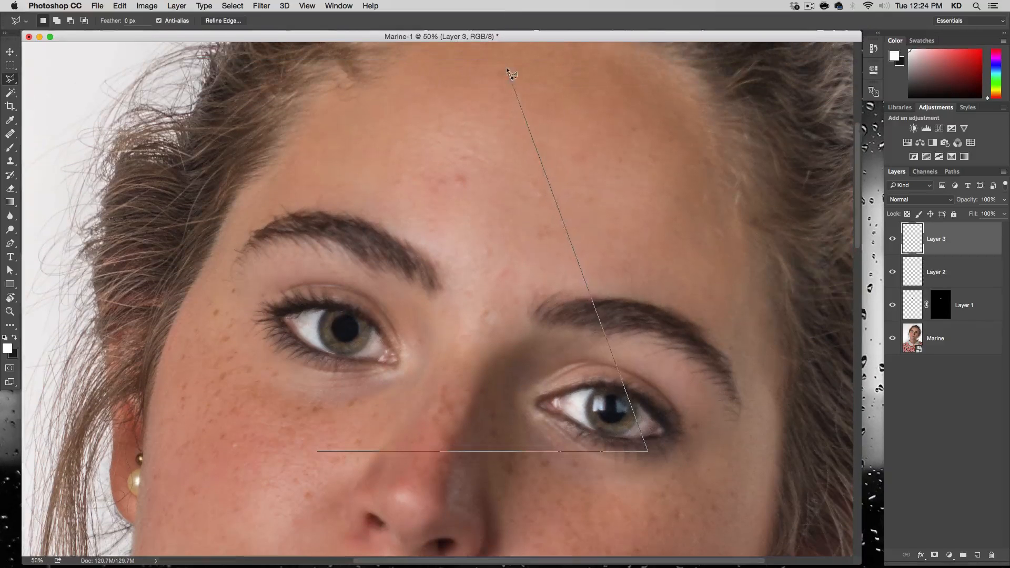
pyautogui.click(492, 50)
pyautogui.click(318, 450)
# Rename Layer 1 as "Eye LEft".
pyautogui.click(894, 274)
pyautogui.doubleClick(962, 305)
pyautogui.write('Eye LEft')
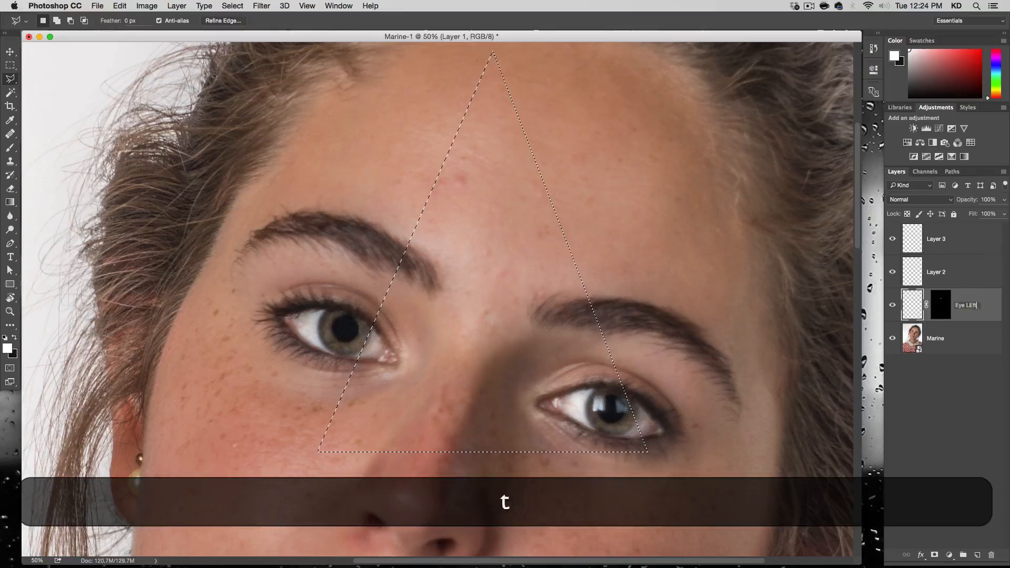
pyautogui.press('Return')
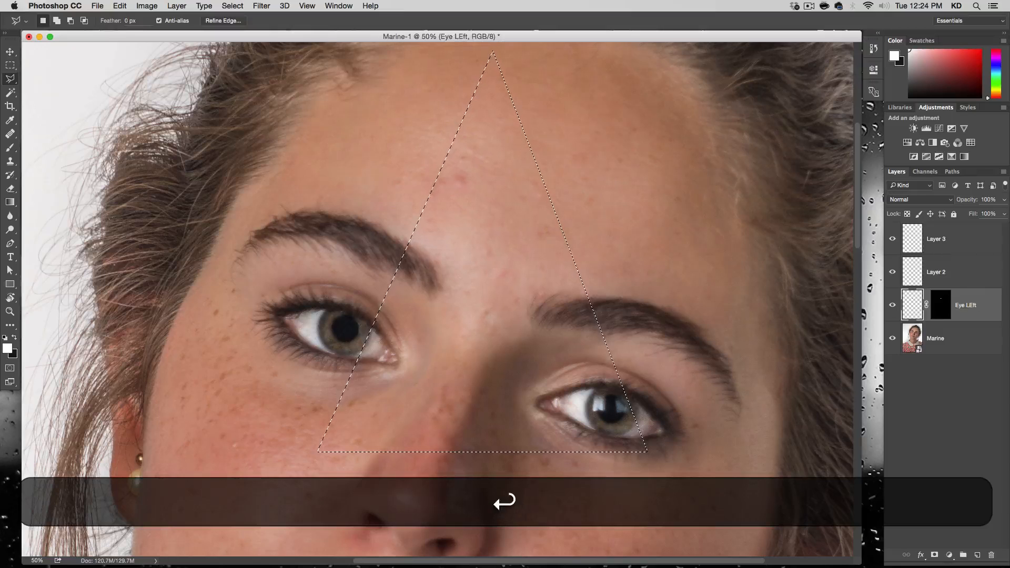
# Rename Layer 2 as "Eyer Left Pupil" and Layer 3 as "Reflection".
pyautogui.doubleClick(935, 273)
pyautogui.write('Eye r Left Pupil')
pyautogui.press('Return')
pyautogui.doubleClick(935, 240)
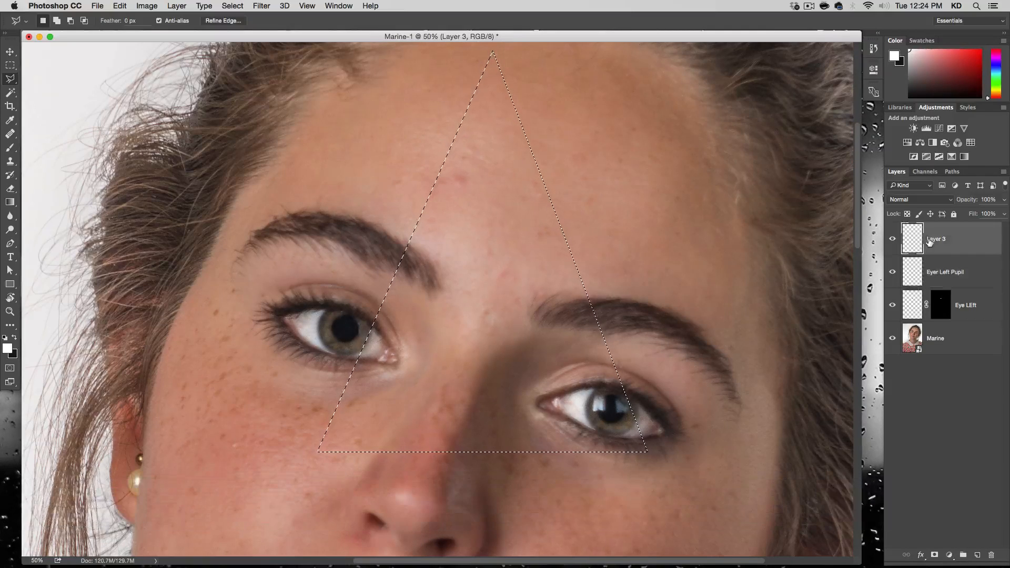
pyautogui.write('Reflection')
pyautogui.press('Return')
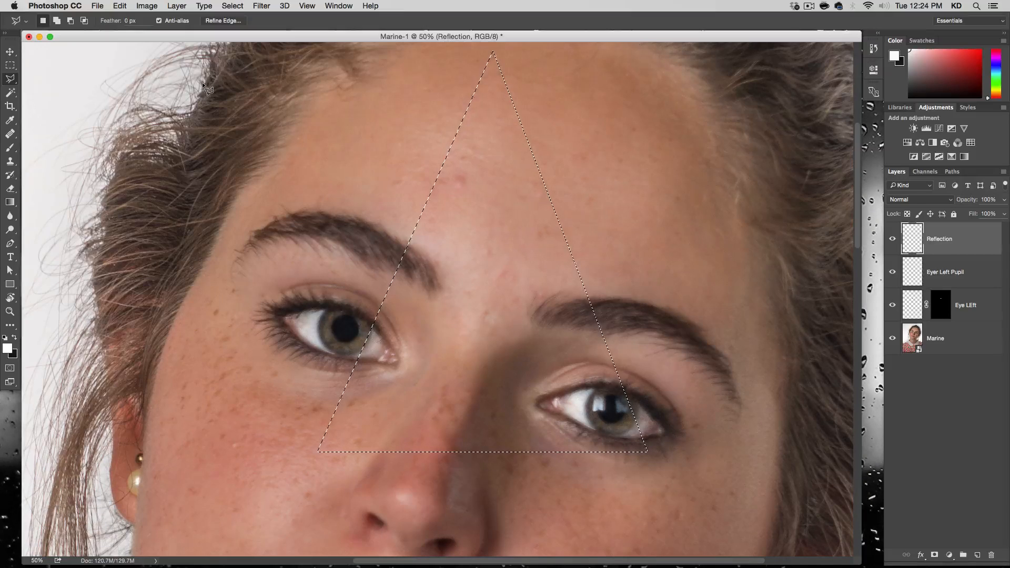
# Fill the triangular selection with a straight white-to-transparent gradient fading from its apex down to its base, and deselect it.
pyautogui.click(10, 202)
pyautogui.click(77, 20)
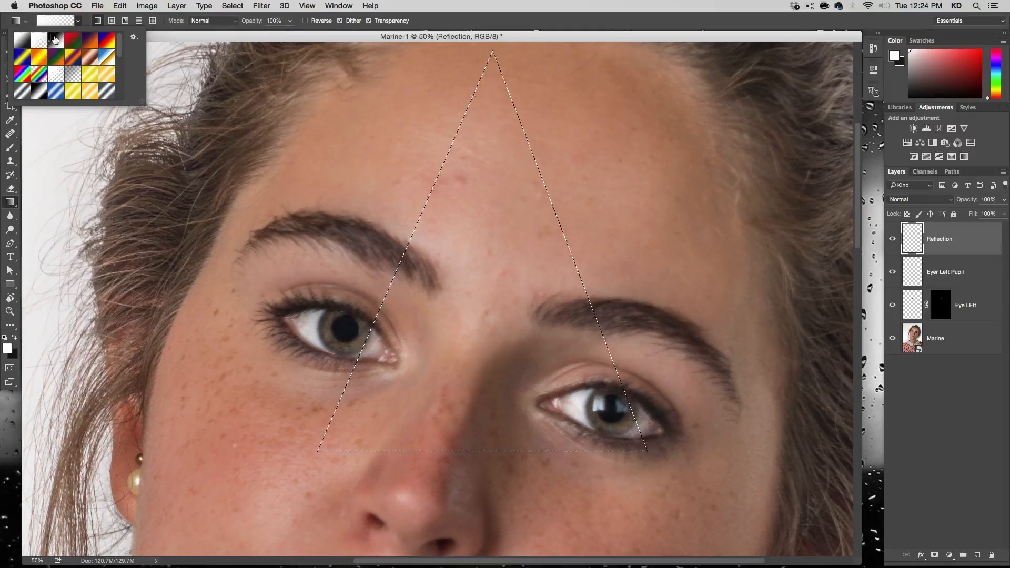
pyautogui.click(78, 22)
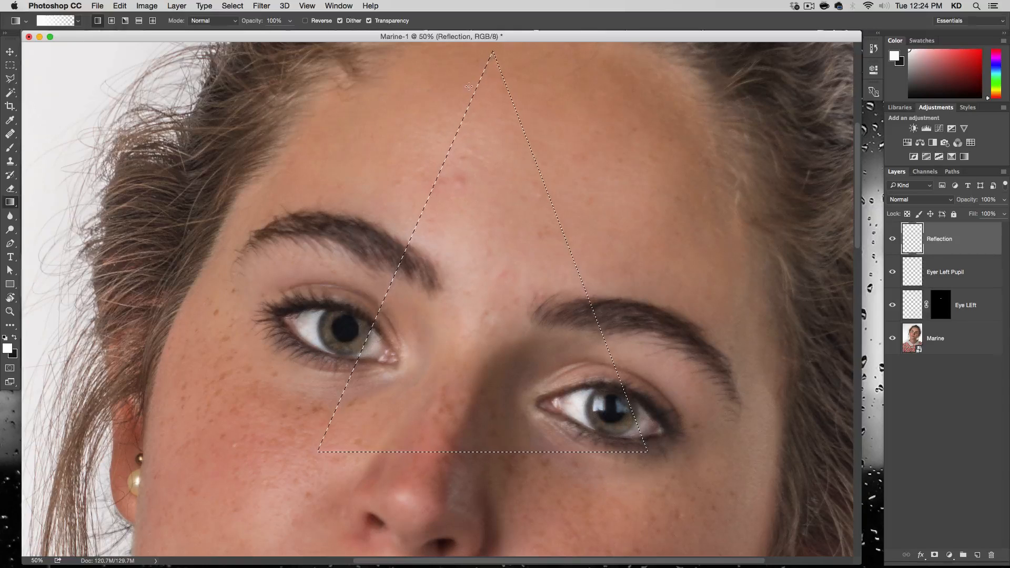
pyautogui.moveTo(490, 100); pyautogui.dragTo(455, 408)
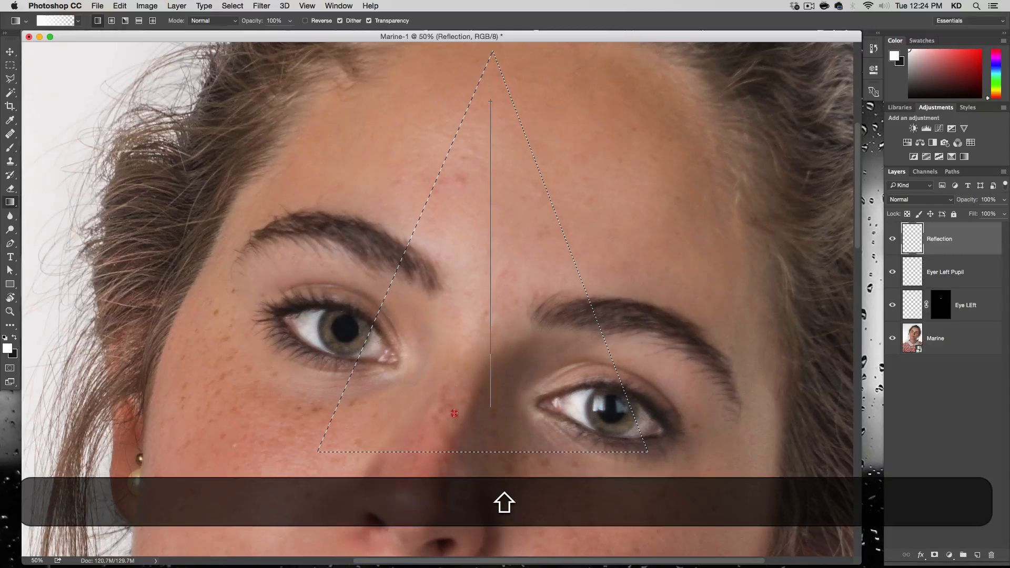
pyautogui.moveTo(452, 445); pyautogui.dragTo(452, 445)
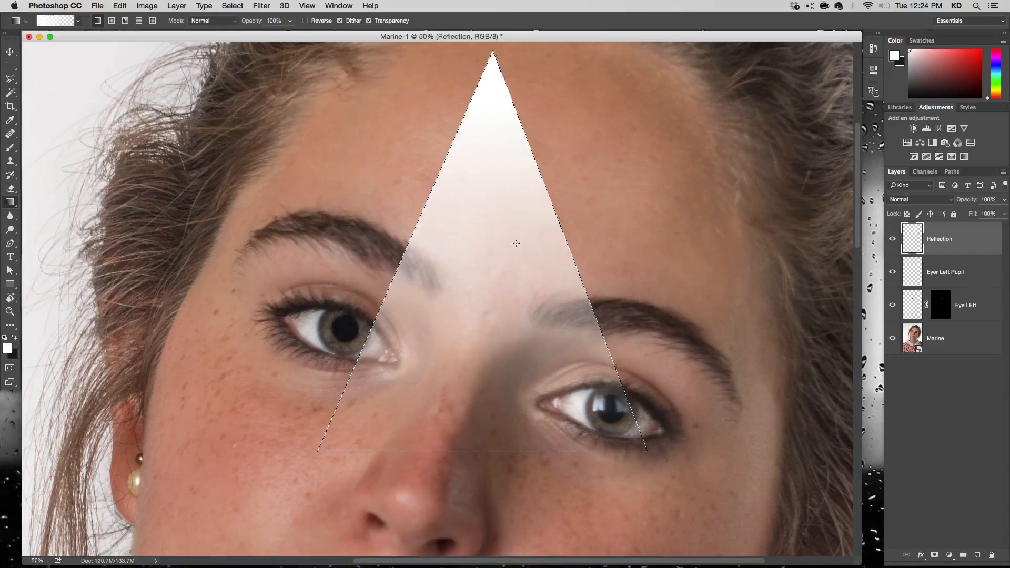
pyautogui.click(9, 51)
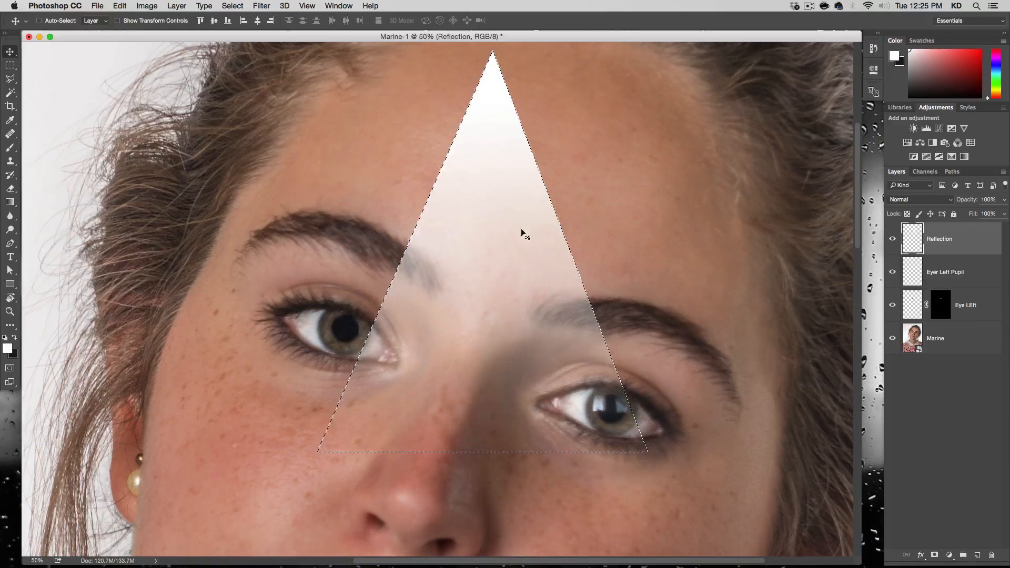
pyautogui.click(233, 6)
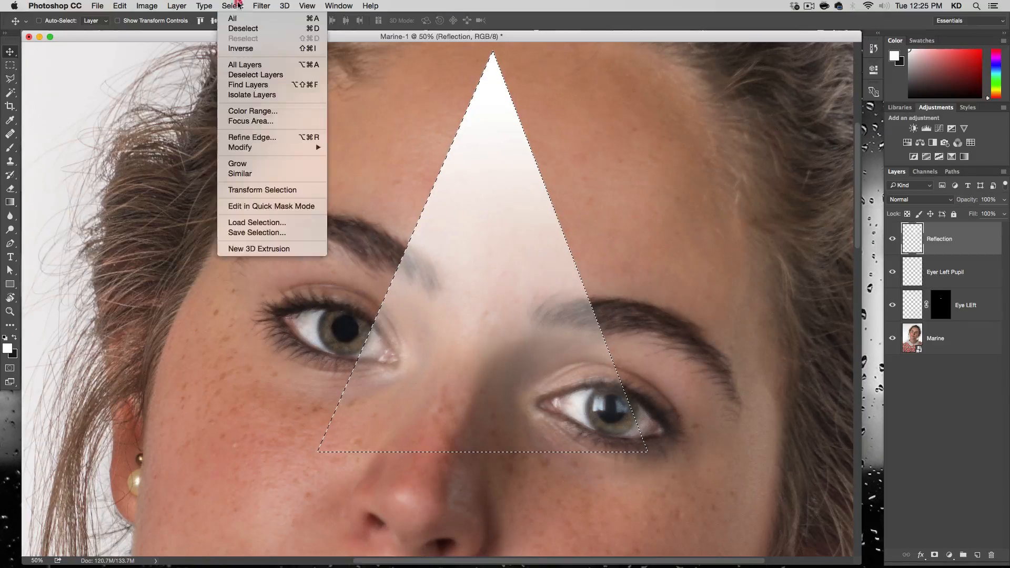
pyautogui.click(239, 28)
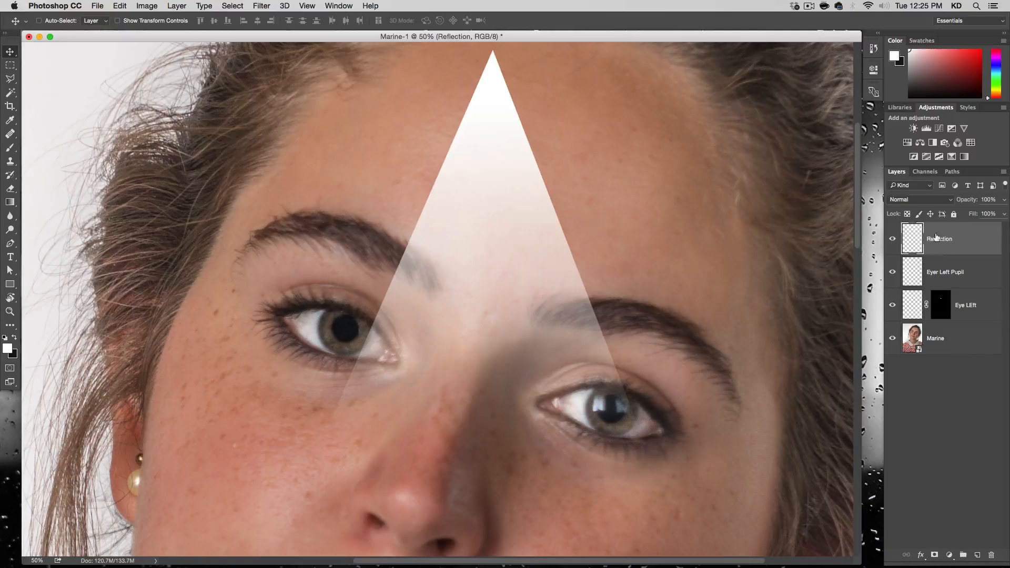
# Convert the Reflection layer to a smart object, rotate it about 80 degrees clockwise and move it up onto the forehead.
pyautogui.rightClick(966, 233)
pyautogui.click(935, 250)
pyautogui.press('super+t')
pyautogui.moveTo(657, 95); pyautogui.dragTo(766, 440)
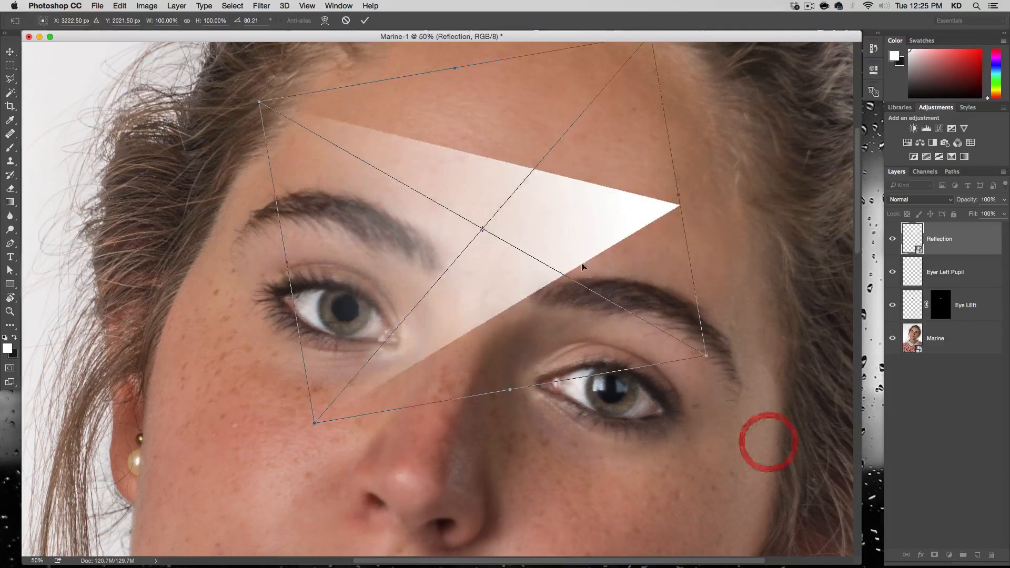
pyautogui.moveTo(494, 237); pyautogui.dragTo(568, 153)
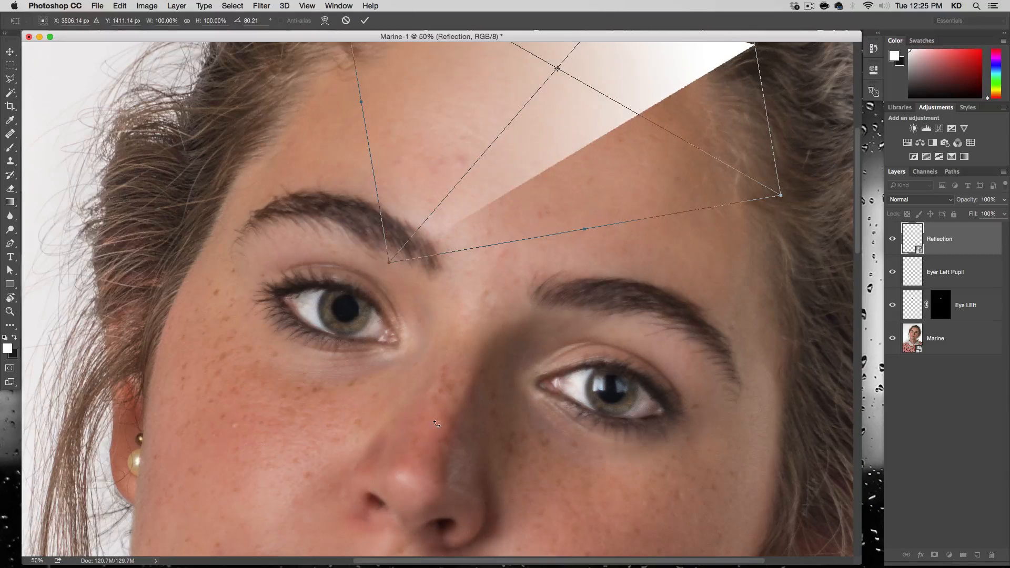
pyautogui.press('alt+super+minus')
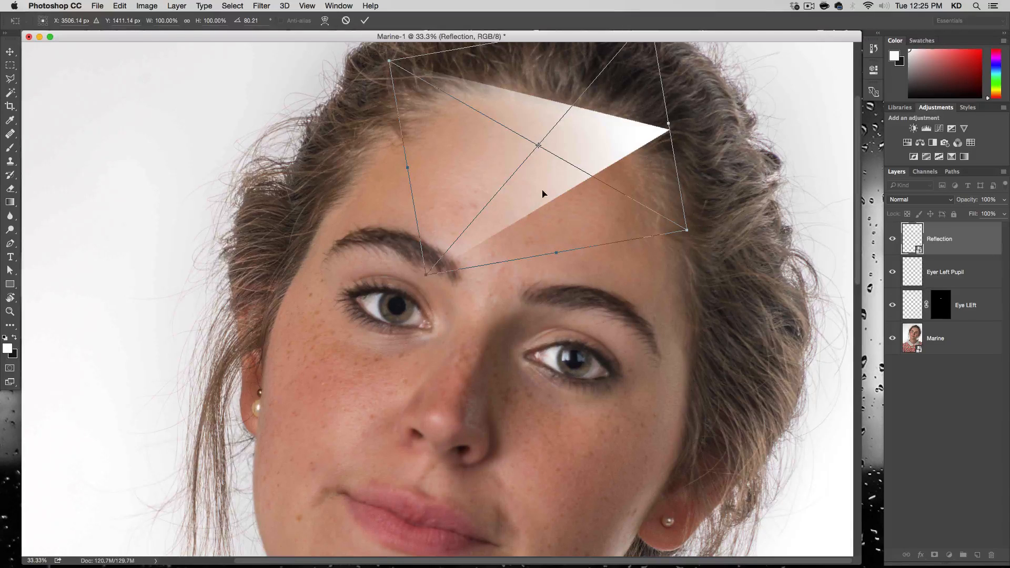
# Scale the reflection triangle down to about 7% at a rotation of about 115 degrees and place it over the image-left iris.
pyautogui.moveTo(687, 231); pyautogui.dragTo(381, 286)
pyautogui.press('alt+super+plus')
pyautogui.press('alt+super+plus')
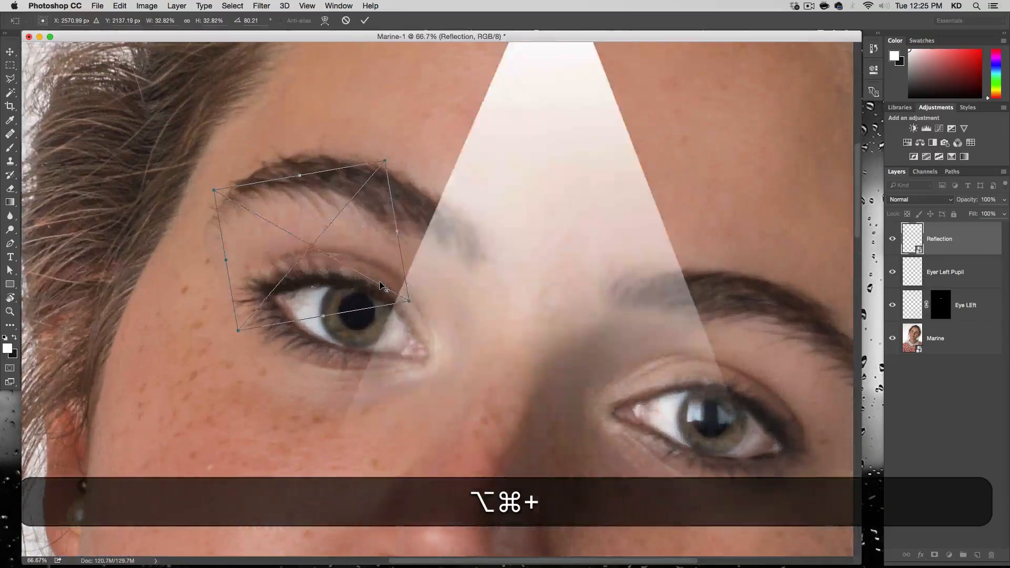
pyautogui.press('alt+super+plus')
pyautogui.moveTo(391, 184); pyautogui.dragTo(401, 275)
pyautogui.moveTo(411, 175); pyautogui.dragTo(303, 317)
pyautogui.moveTo(342, 285); pyautogui.dragTo(302, 321)
# Fine-tune the triangle's position so its tip reaches the middle of the pupil, and commit the transformation.
pyautogui.press('Up')
pyautogui.press('Up')
pyautogui.press('Up')
pyautogui.press('Up')
pyautogui.press('Up')
pyautogui.press('Up')
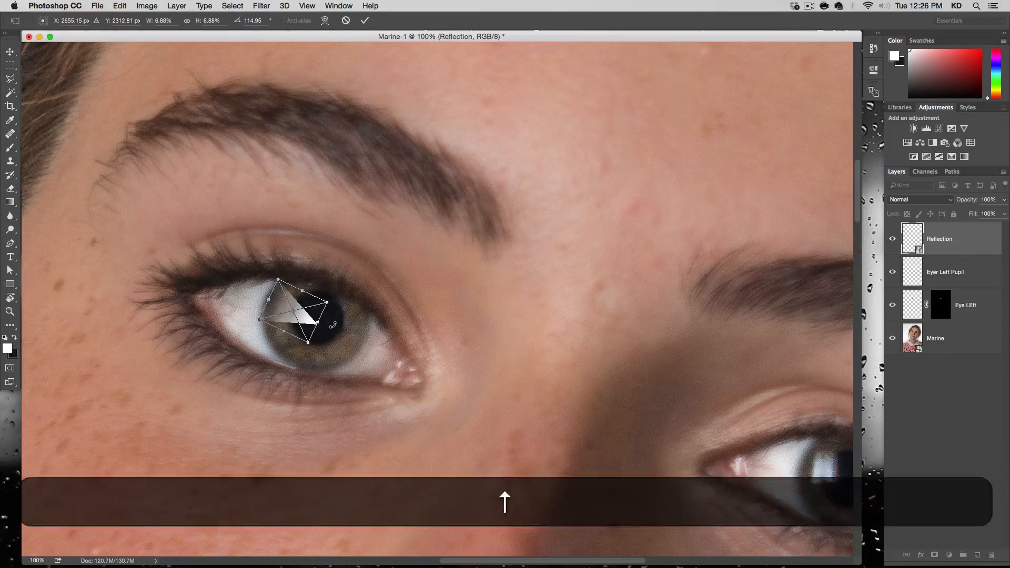
pyautogui.press('Right')
pyautogui.press('Right')
pyautogui.press('Up')
pyautogui.press('Up')
pyautogui.press('Up')
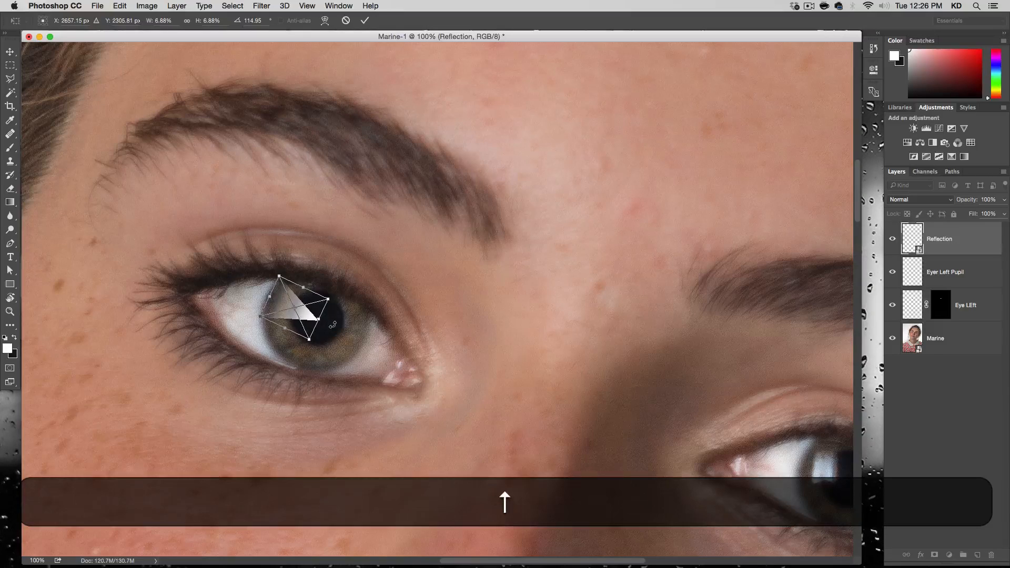
pyautogui.press('Right')
pyautogui.press('Right')
pyautogui.press('Down')
pyautogui.press('Down')
pyautogui.press('Down')
pyautogui.press('Right')
pyautogui.press('Right')
pyautogui.press('Right')
pyautogui.press('Return')
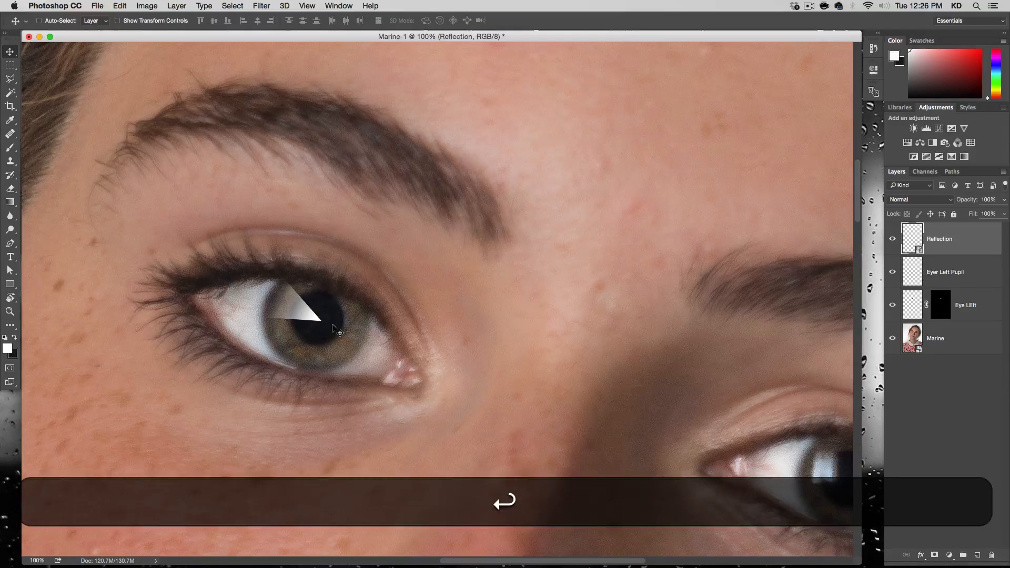
# Add a layer mask to the Reflection layer and paint out the triangle's tip over the pupil with a harder 85 px black brush.
pyautogui.click(934, 555)
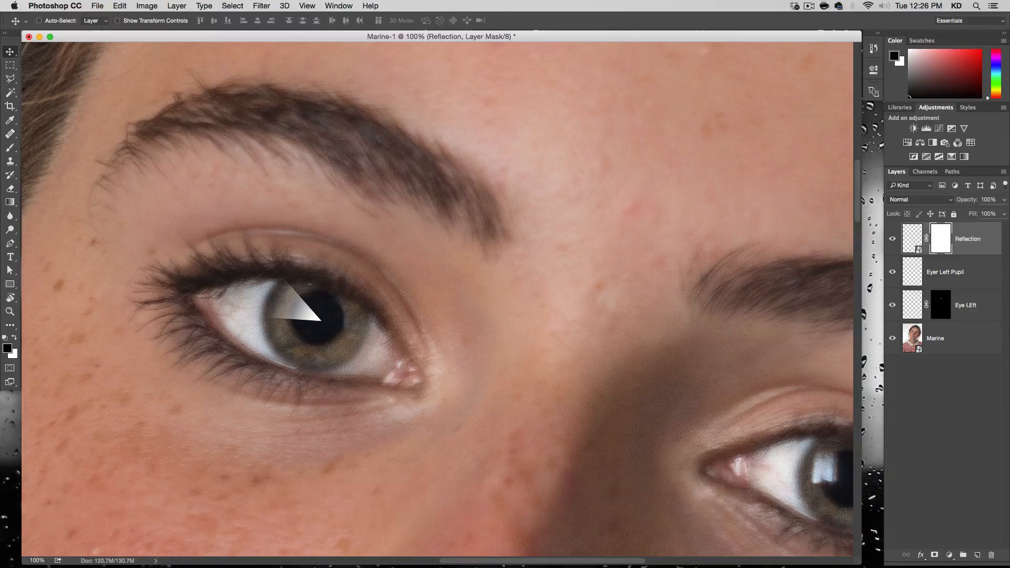
pyautogui.press('b')
pyautogui.rightClick(314, 222)
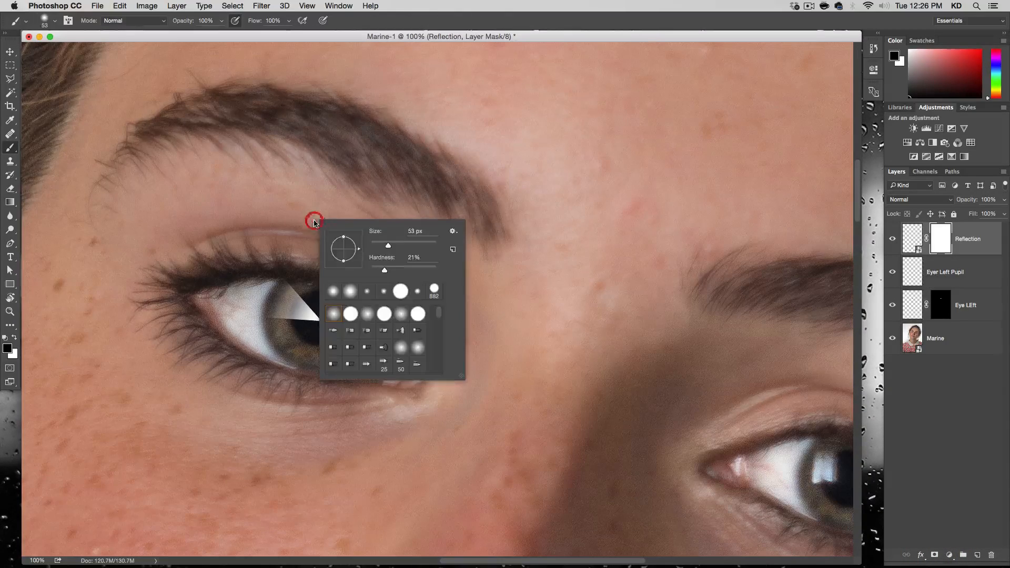
pyautogui.moveTo(385, 270); pyautogui.dragTo(426, 273)
pyautogui.press('Return')
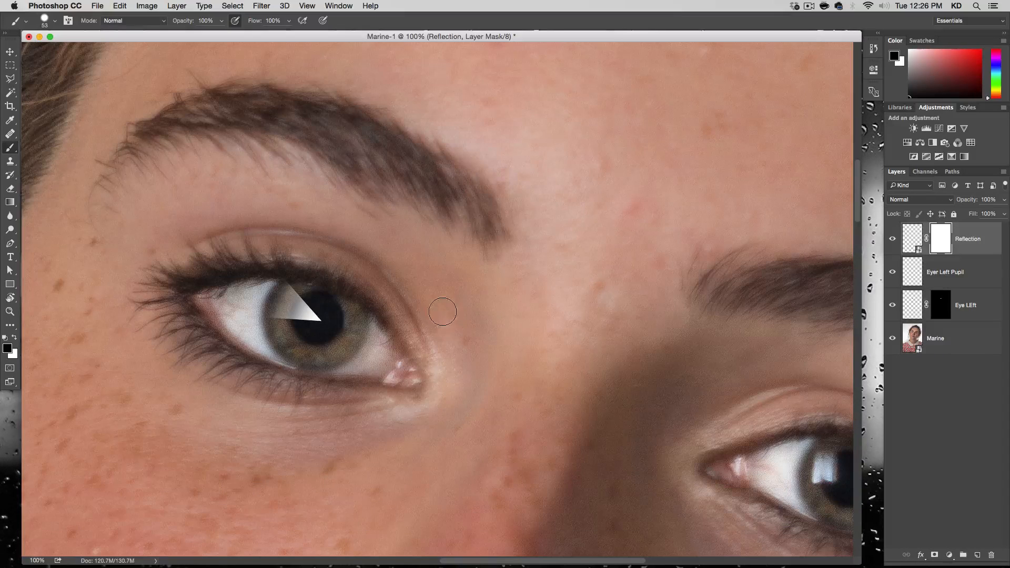
pyautogui.moveTo(439, 314); pyautogui.dragTo(435, 316)
pyautogui.moveTo(361, 333); pyautogui.dragTo(371, 331)
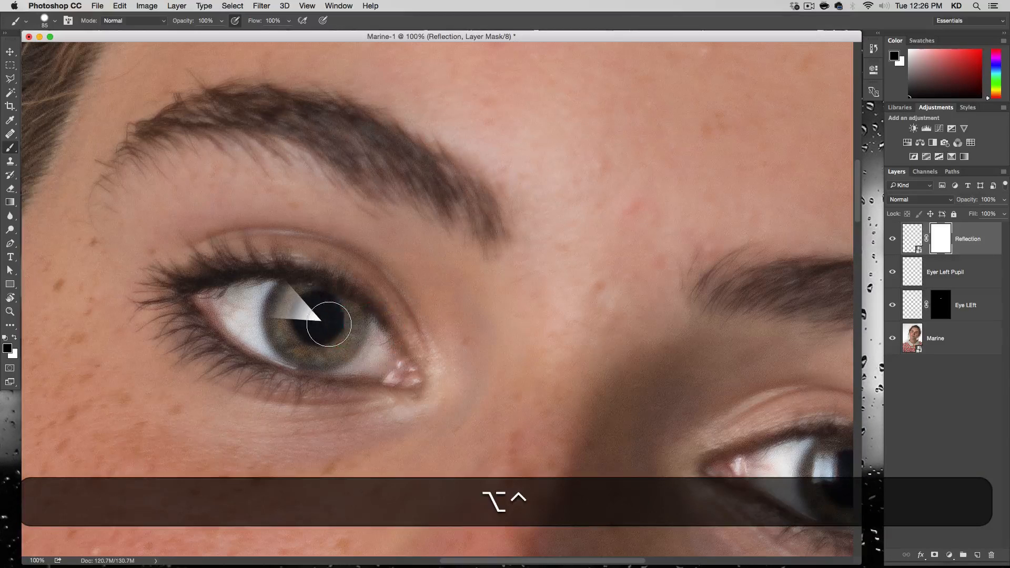
pyautogui.click(319, 328)
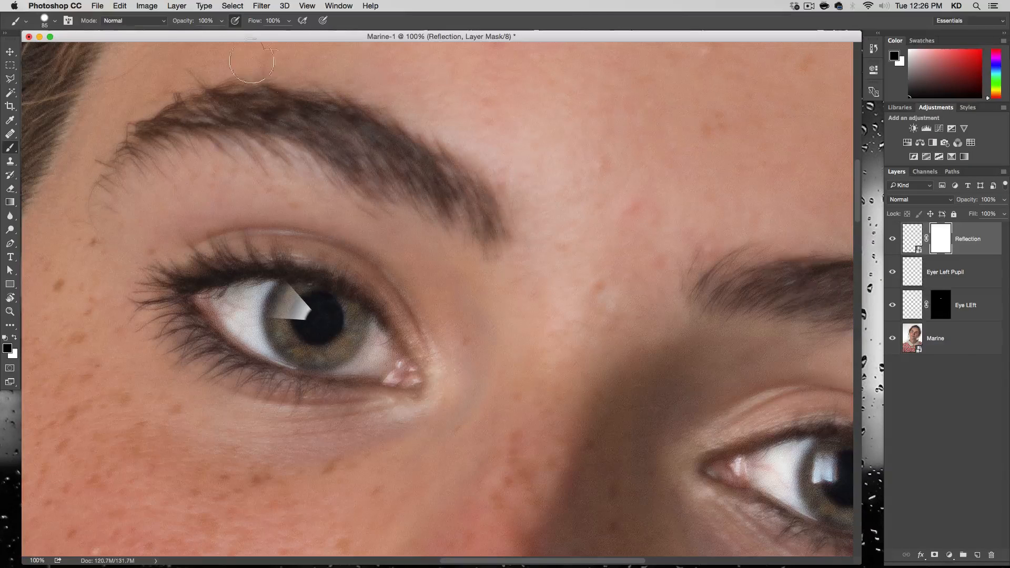
pyautogui.click(262, 7)
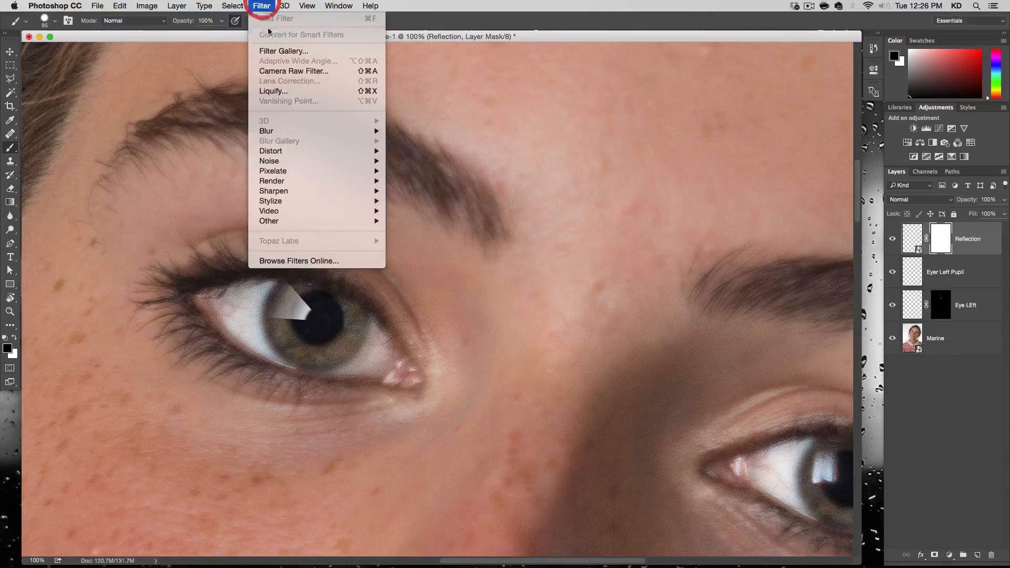
pyautogui.moveTo(284, 131)
pyautogui.click(425, 171)
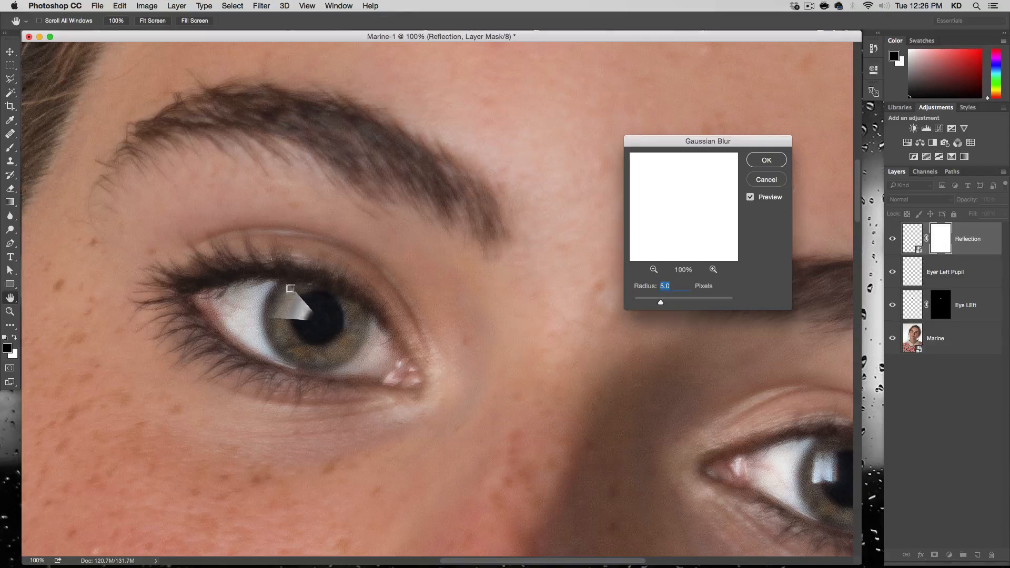
pyautogui.click(765, 179)
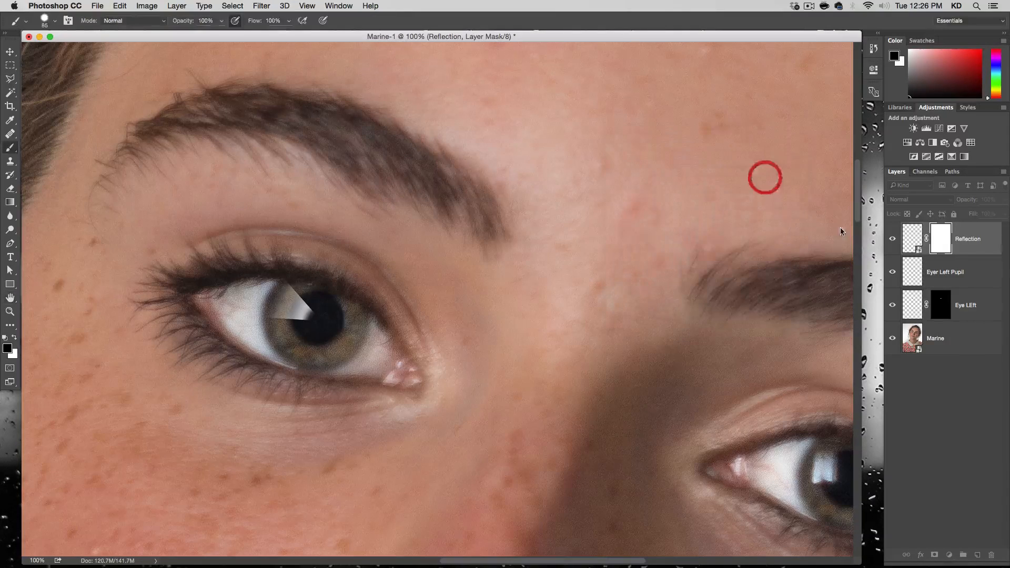
# Apply a Gaussian Blur with a 2-pixel radius to the Reflection layer's content instead of its mask.
pyautogui.click(913, 233)
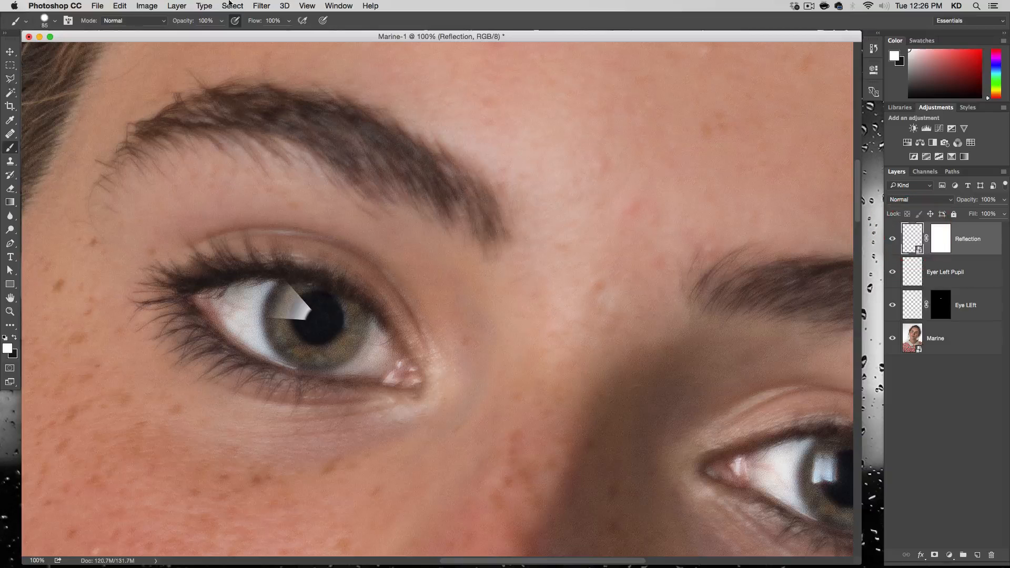
pyautogui.click(261, 6)
pyautogui.moveTo(308, 136)
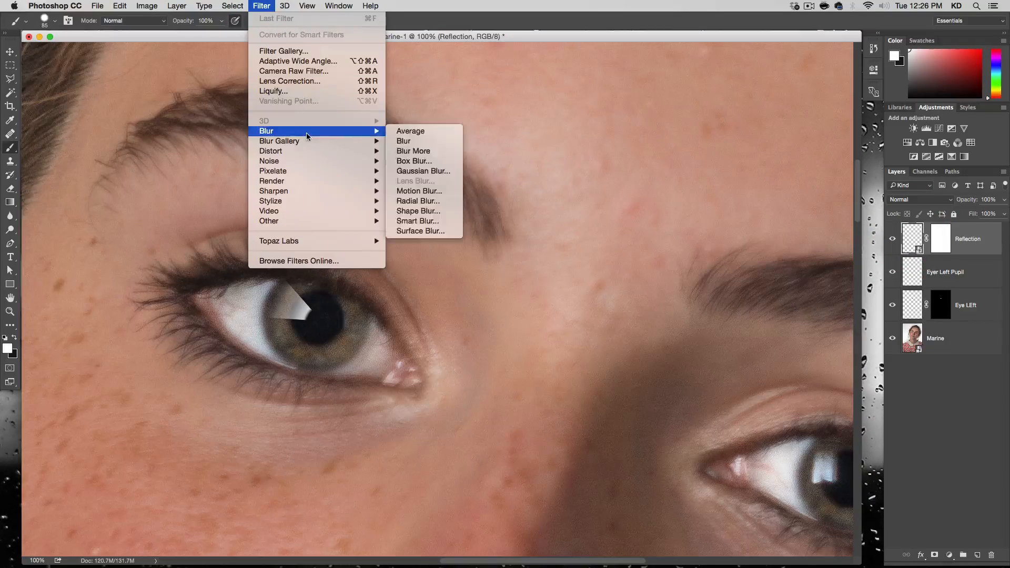
pyautogui.click(421, 171)
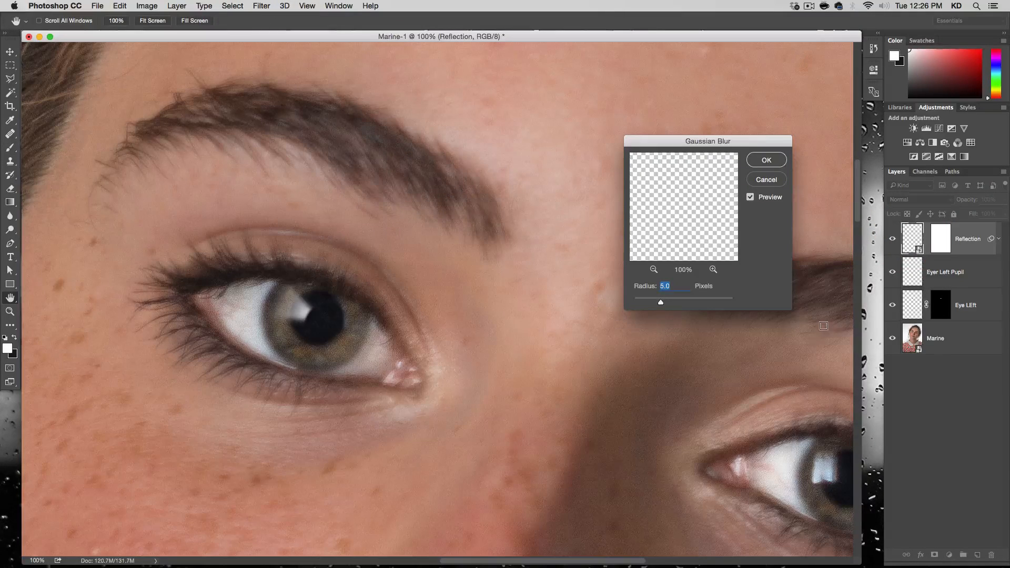
pyautogui.write('2')
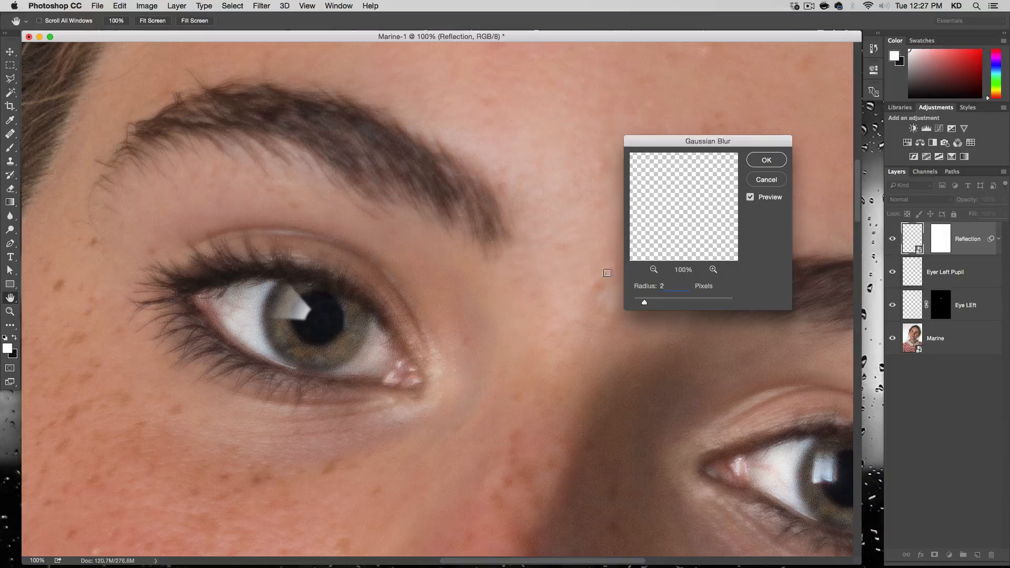
pyautogui.click(766, 161)
# Nudge the blurred reflection slightly down and to the right over the edge of the pupil.
pyautogui.press('b')
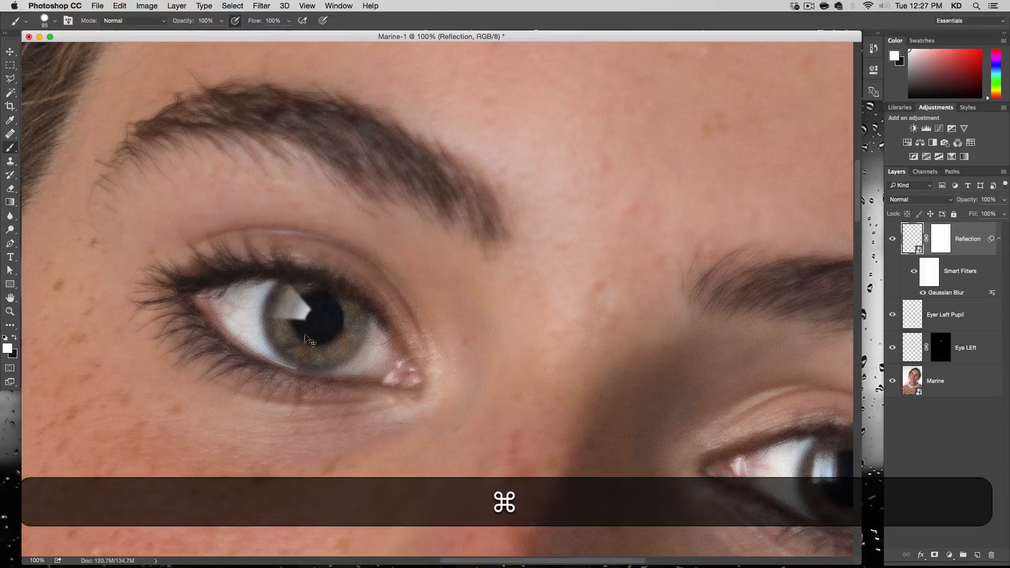
pyautogui.press('super+t')
pyautogui.moveTo(332, 276); pyautogui.dragTo(326, 283)
pyautogui.press('Return')
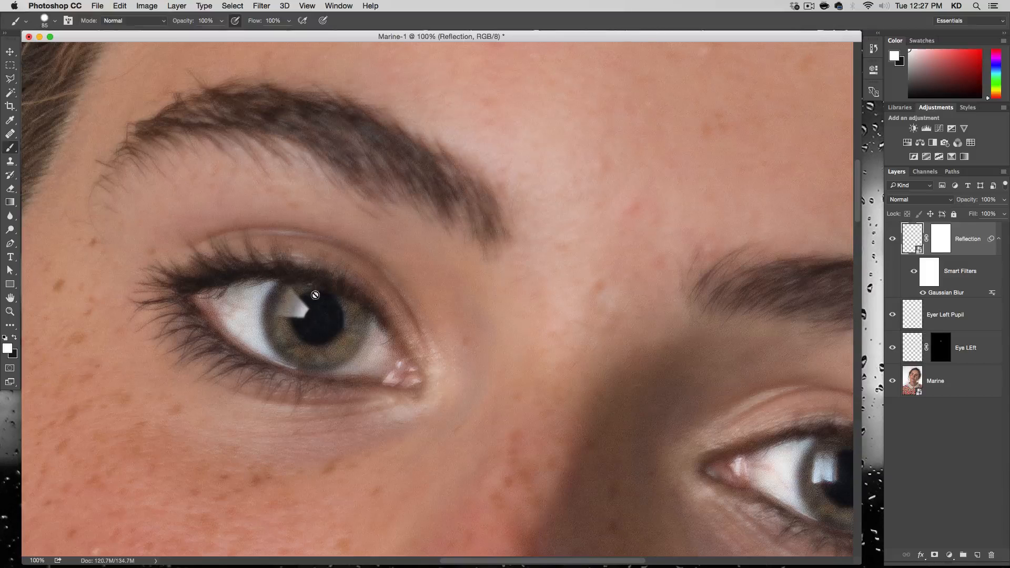
pyautogui.click(10, 52)
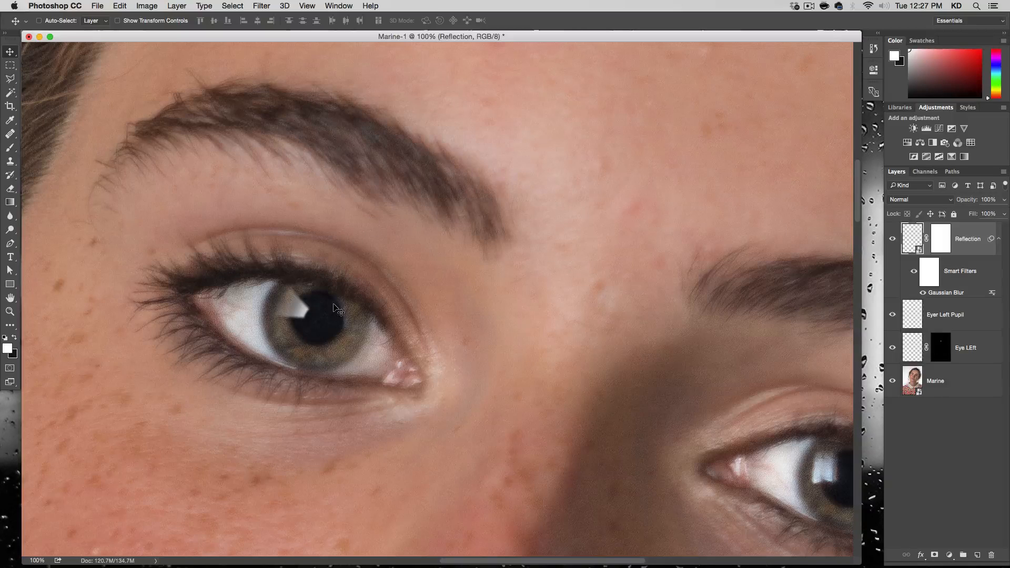
pyautogui.press('Down')
pyautogui.press('Right')
pyautogui.press('Down')
pyautogui.press('Right')
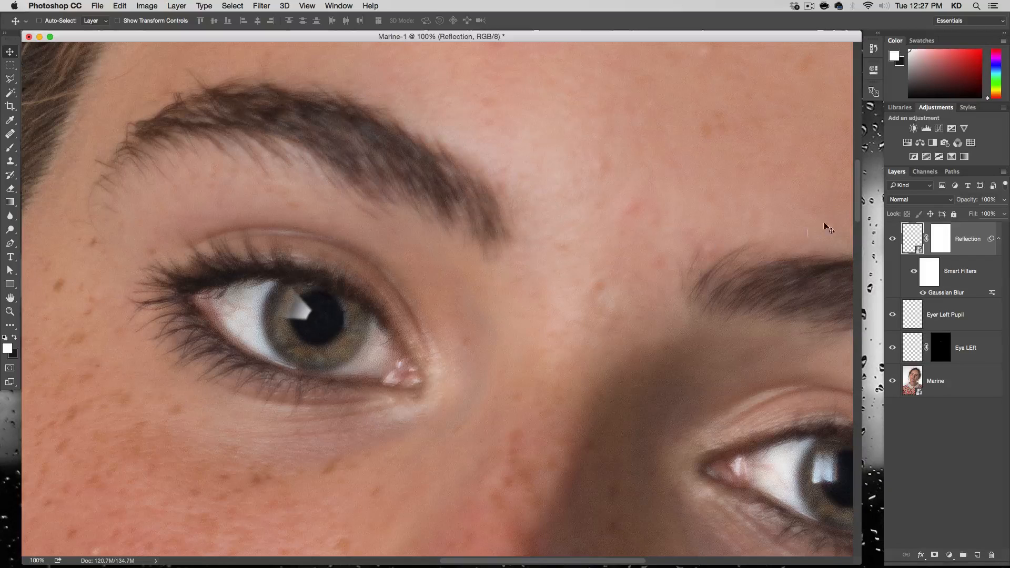
# Set the Reflection layer's opacity to 80% and duplicate the layer.
pyautogui.doubleClick(986, 201)
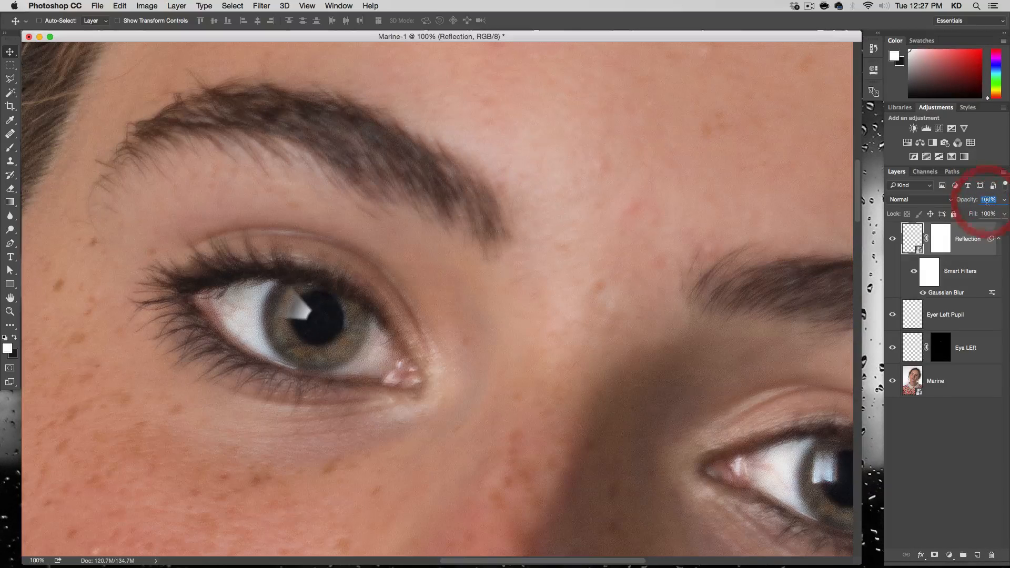
pyautogui.write('80')
pyautogui.press('Return')
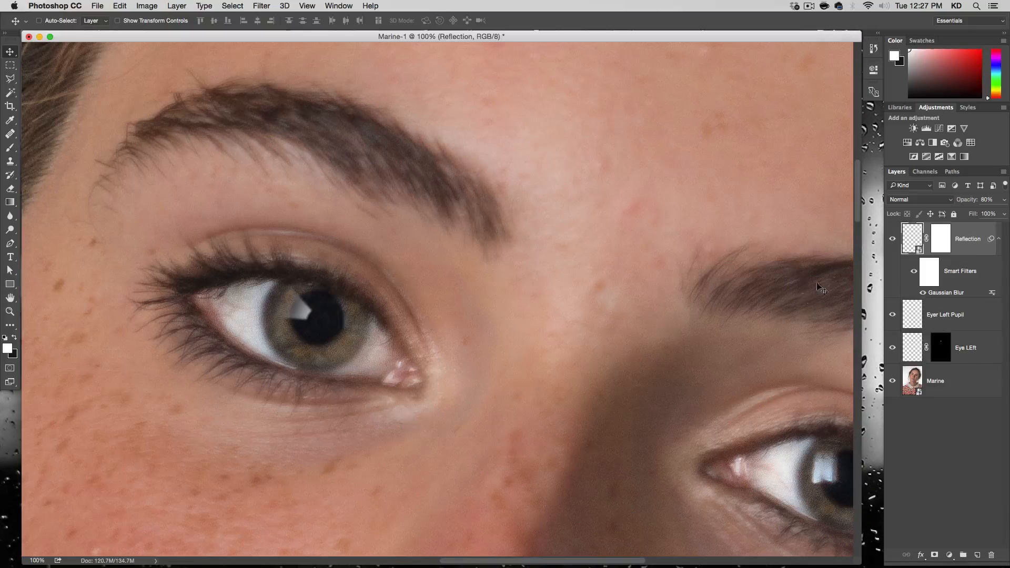
pyautogui.moveTo(895, 249); pyautogui.dragTo(978, 556)
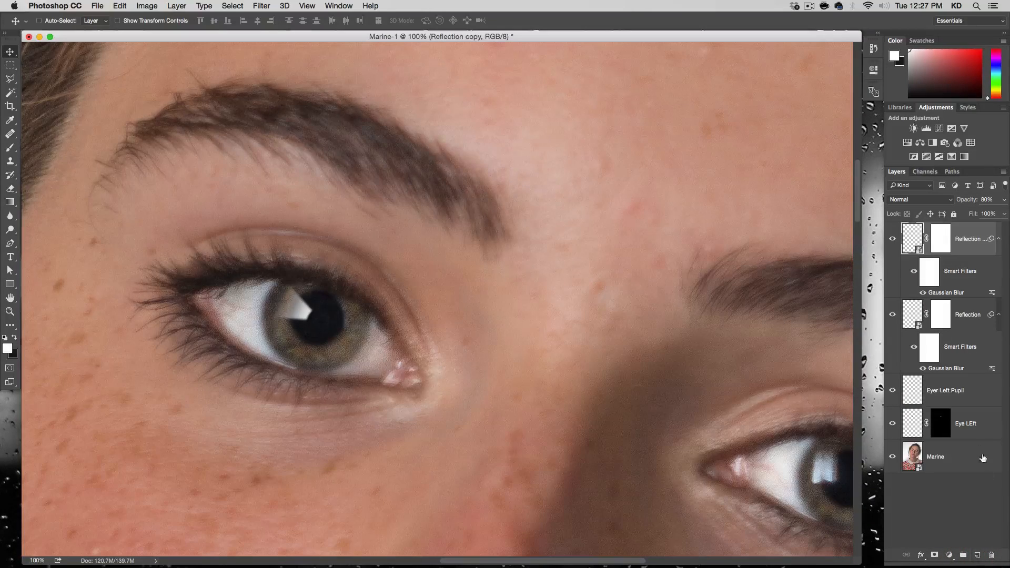
# Set the duplicated reflection layer's opacity to 50% and its Gaussian Blur radius to 5 pixels.
pyautogui.click(986, 199)
pyautogui.write('50')
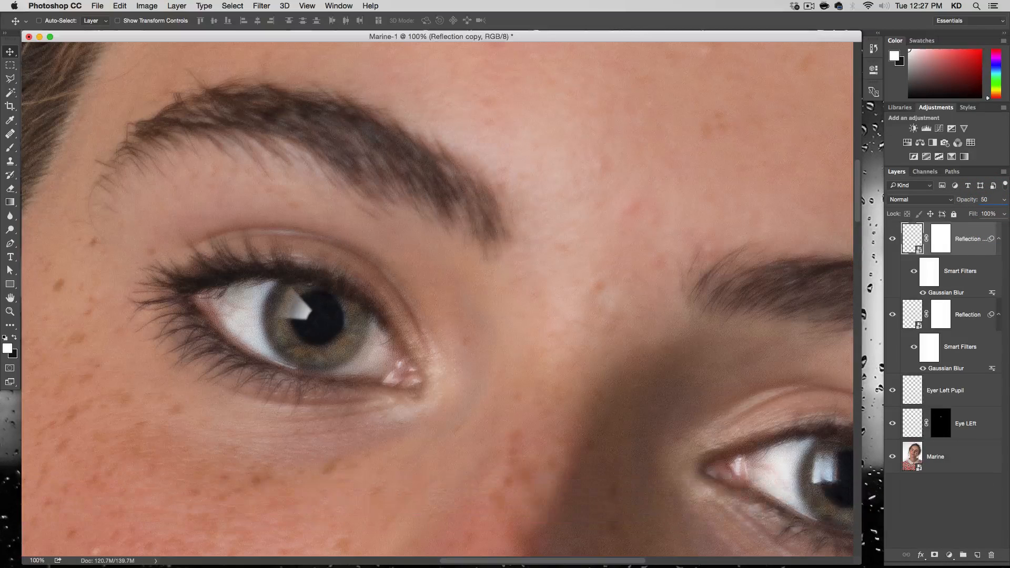
pyautogui.press('Return')
pyautogui.doubleClick(944, 293)
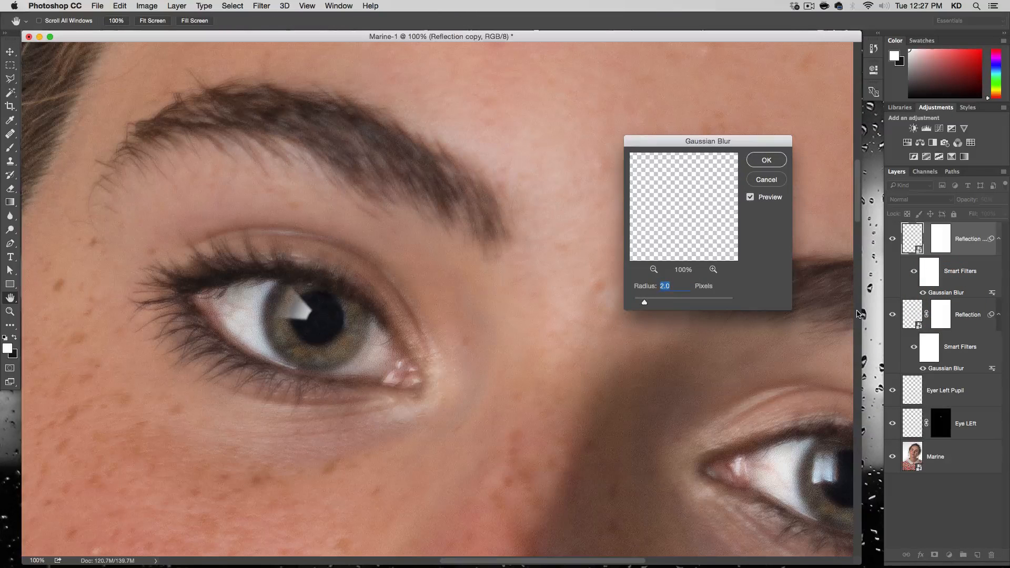
pyautogui.write('5')
pyautogui.press('Return')
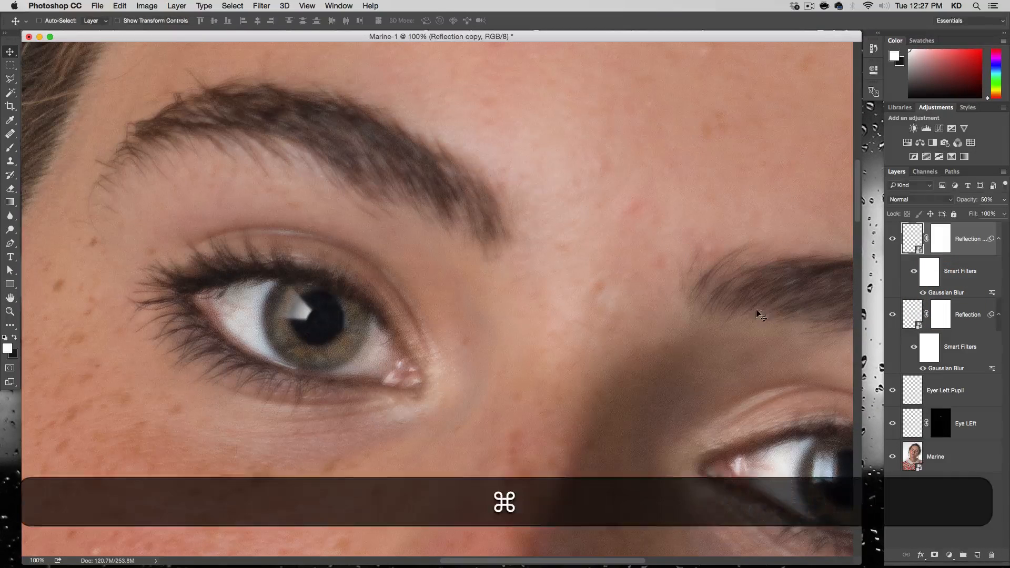
# Enlarge the reflection copy to about 164%, nudge it left and up over the iris, and compare the eye with and without it.
pyautogui.press('super+t')
pyautogui.moveTo(325, 327); pyautogui.dragTo(338, 346)
pyautogui.hotkey('alt', 'shift', 'Left')
pyautogui.press('Left')
pyautogui.press('Left')
pyautogui.press('Left')
pyautogui.press('Left')
pyautogui.press('Up')
pyautogui.press('Up')
pyautogui.press('Up')
pyautogui.press('Up')
pyautogui.press('Up')
pyautogui.press('Left')
pyautogui.press('Left')
pyautogui.press('Left')
pyautogui.press('Left')
pyautogui.press('Left')
pyautogui.press('Left')
pyautogui.press('Up')
pyautogui.press('Up')
pyautogui.press('Up')
pyautogui.press('Up')
pyautogui.press('Up')
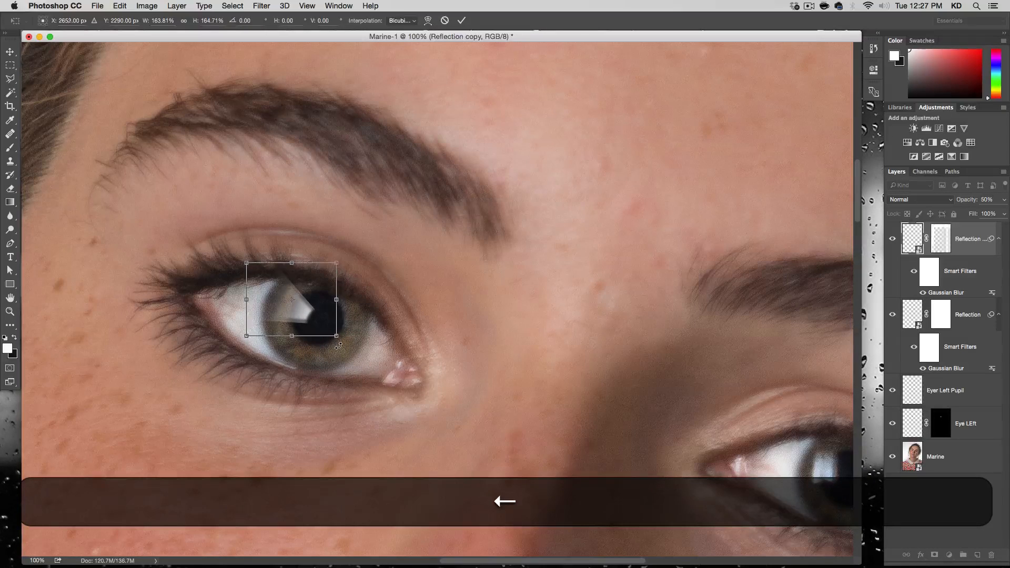
pyautogui.press('Up')
pyautogui.press('Return')
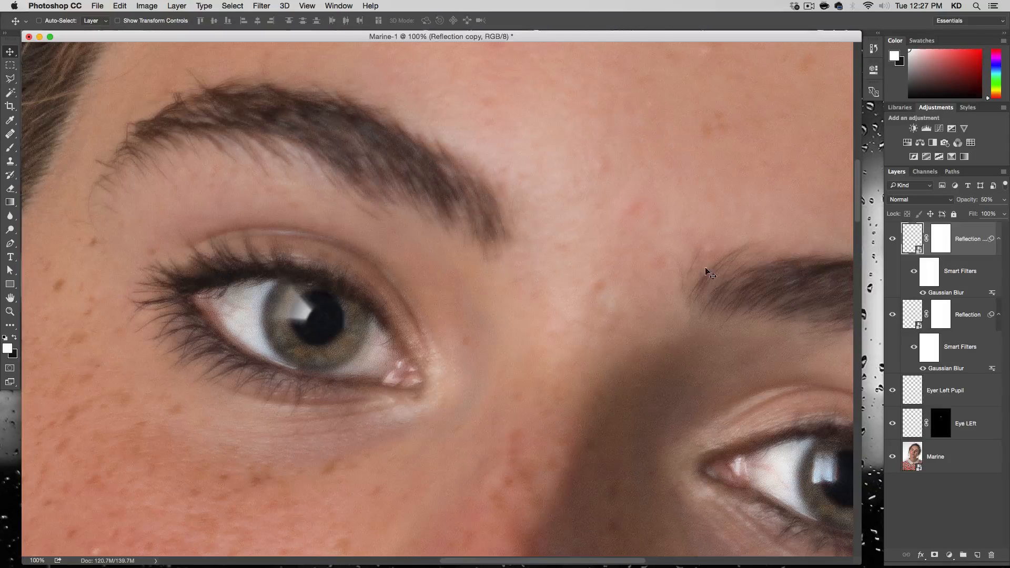
pyautogui.click(894, 240)
pyautogui.click(894, 240)
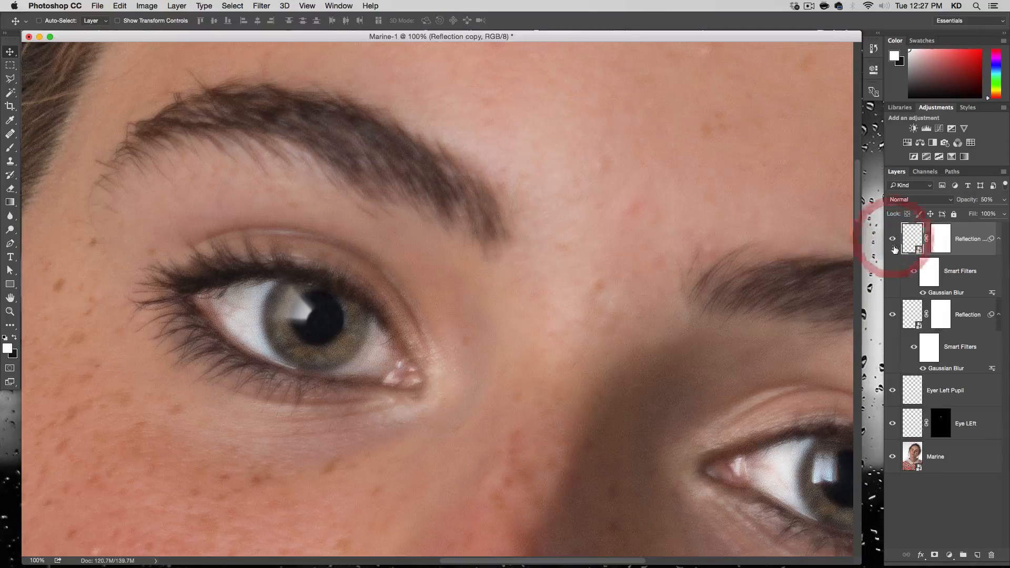
# Scale the original Reflection layer down to about 70% and nudge it down and right to the pupil's edge.
pyautogui.click(910, 314)
pyautogui.press('super+t')
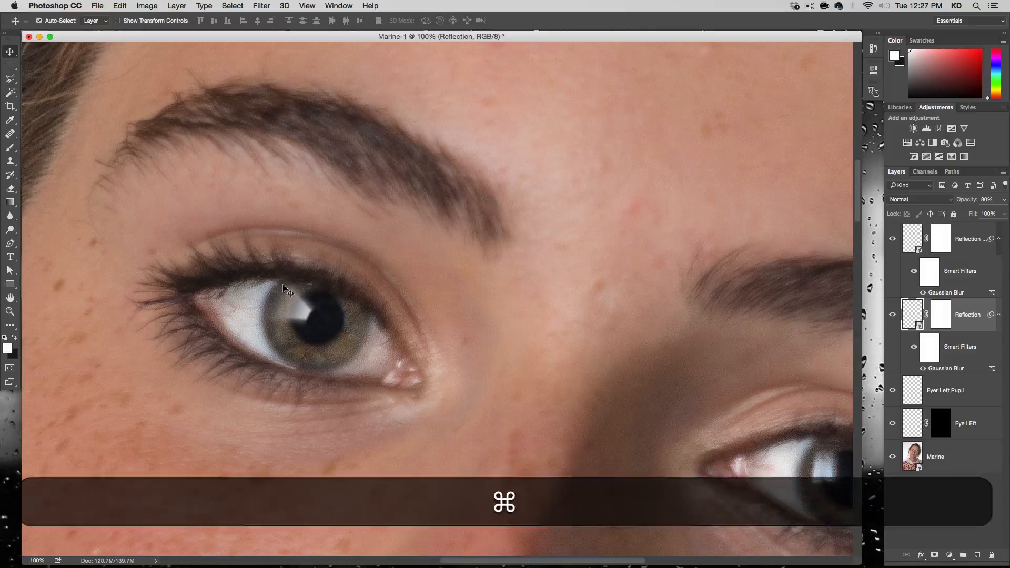
pyautogui.moveTo(324, 282); pyautogui.dragTo(319, 292)
pyautogui.press('Down')
pyautogui.press('Down')
pyautogui.press('Down')
pyautogui.press('Right')
pyautogui.press('Right')
pyautogui.press('Right')
pyautogui.press('Right')
pyautogui.press('Right')
pyautogui.press('Right')
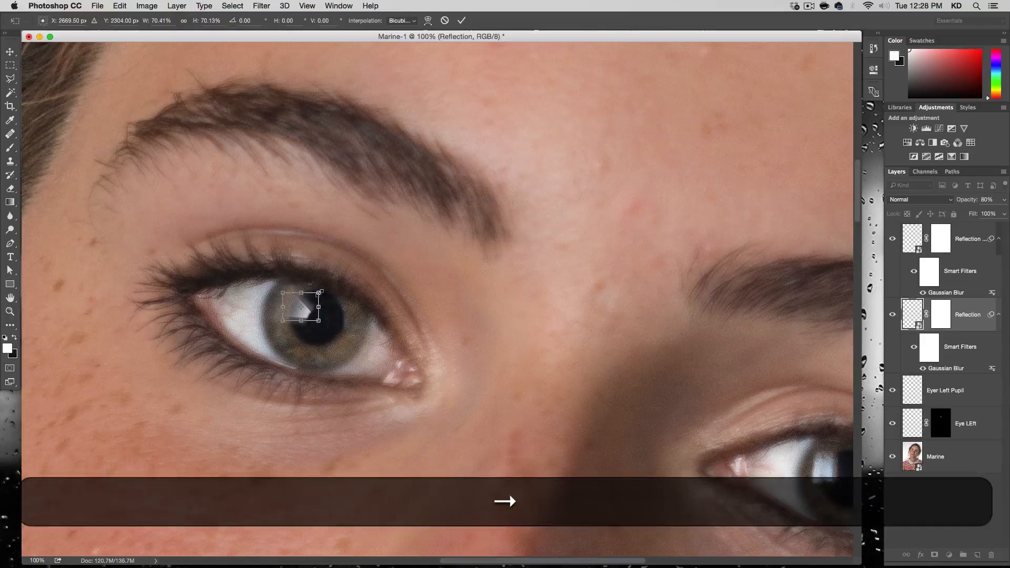
pyautogui.press('Return')
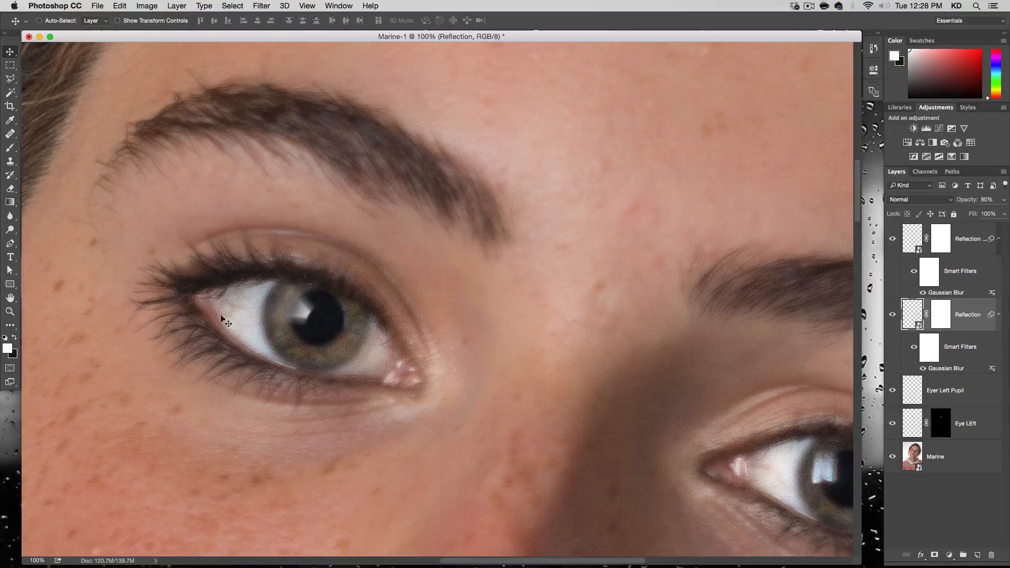
# Check the Reflection layer's effect on the whole face, and set the reflection copy's opacity to 60%.
pyautogui.press('alt+super+minus')
pyautogui.press('alt+super+minus')
pyautogui.press('alt+super+minus')
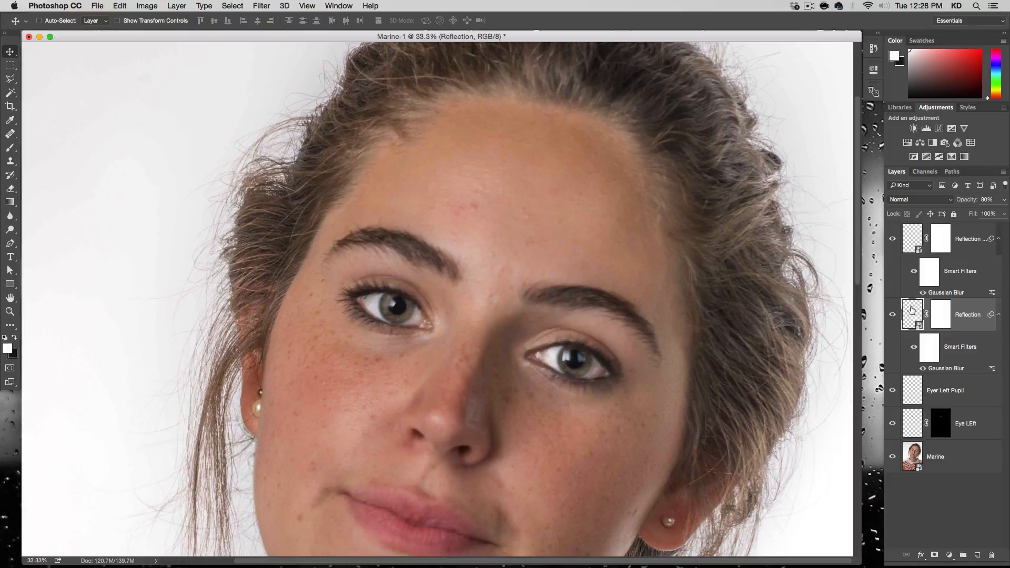
pyautogui.click(892, 315)
pyautogui.click(892, 315)
pyautogui.click(912, 238)
pyautogui.doubleClick(984, 199)
pyautogui.write('60')
pyautogui.press('Return')
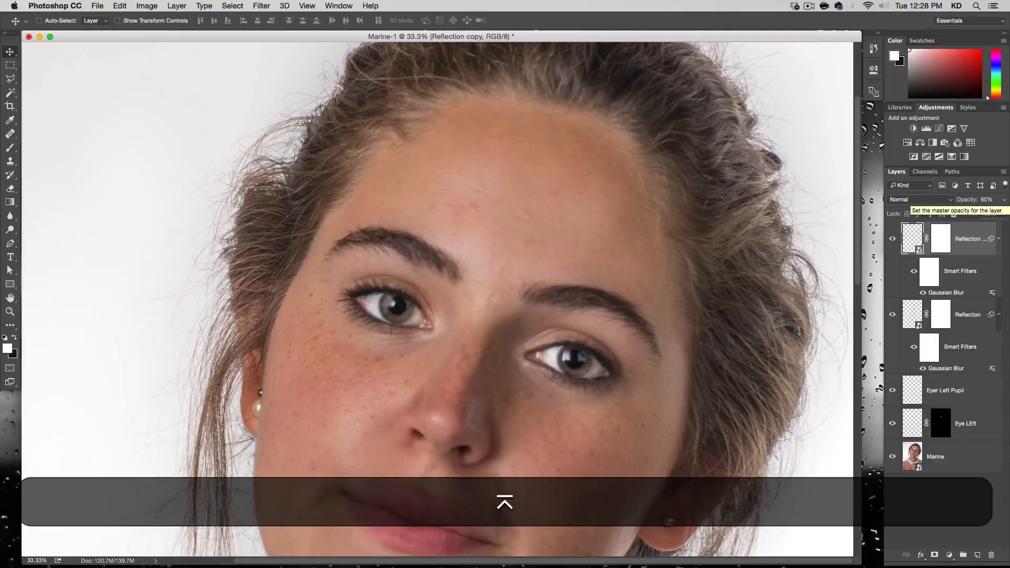
pyautogui.click(914, 238)
pyautogui.press('super')
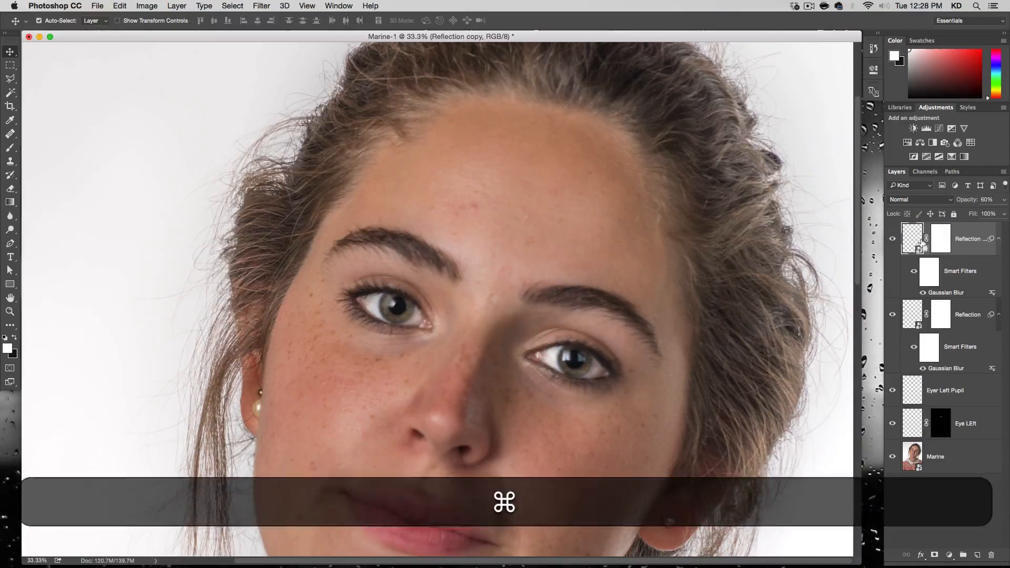
pyautogui.press('super+t')
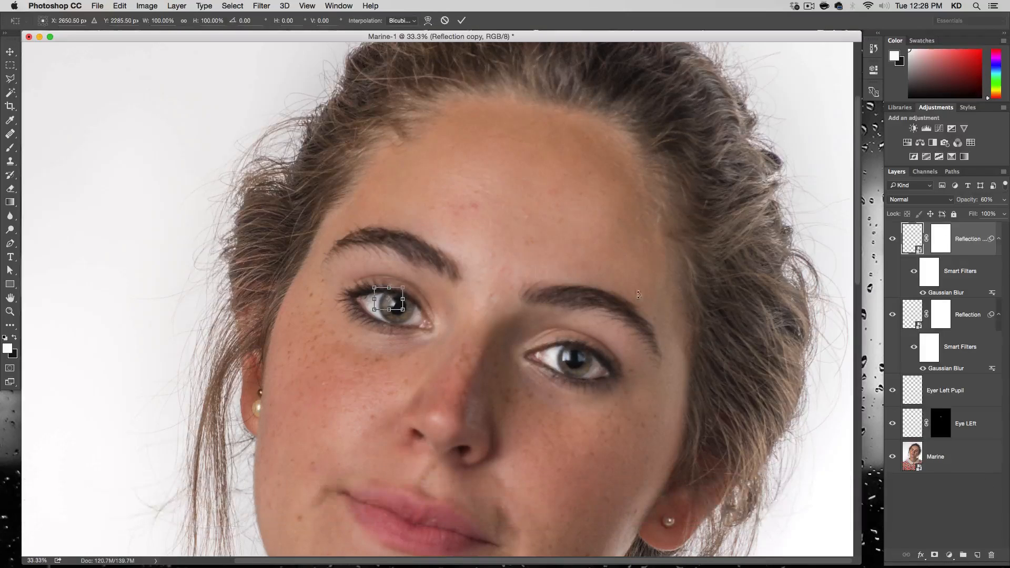
pyautogui.press('Escape')
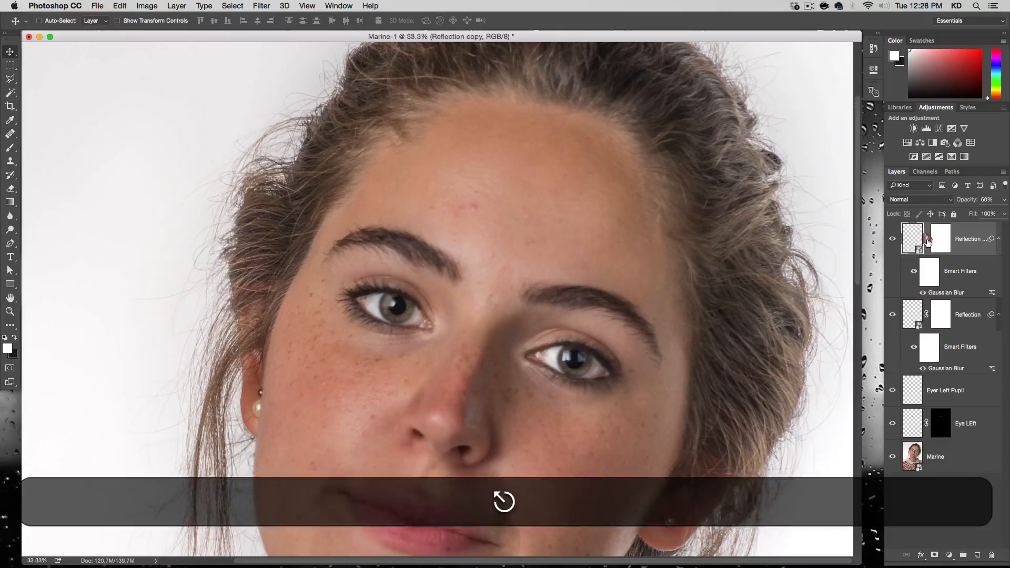
# Unlink the reflection copy's layer mask and scale its content down slightly about the centre.
pyautogui.press('super')
pyautogui.press('super+t')
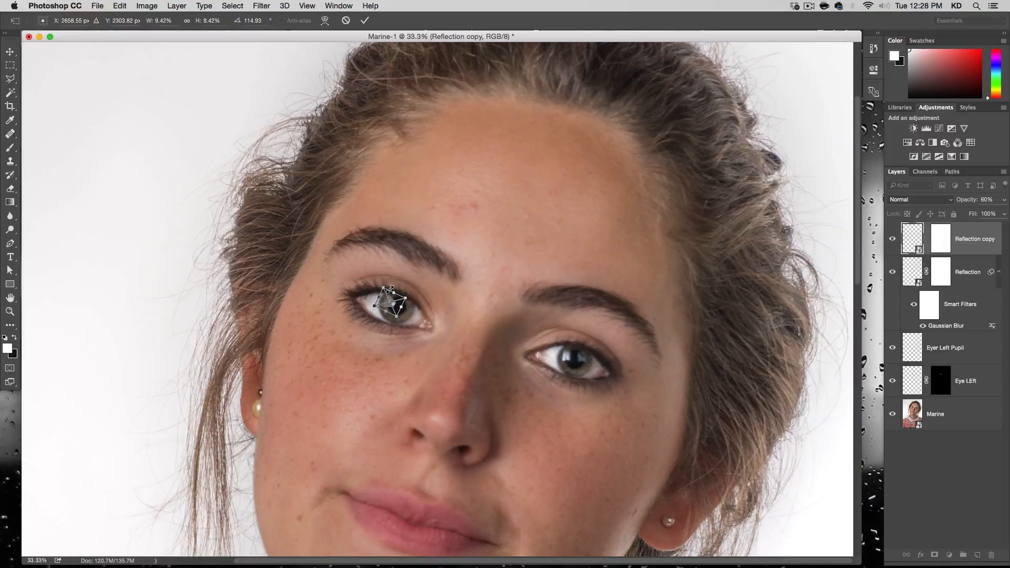
pyautogui.press('alt')
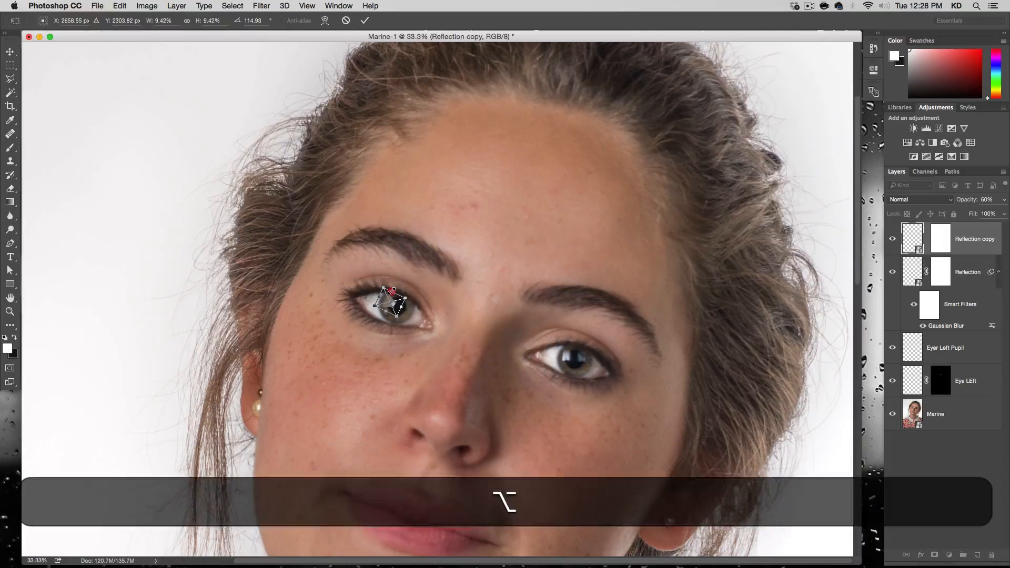
pyautogui.moveTo(393, 292); pyautogui.dragTo(394, 295)
pyautogui.press('Return')
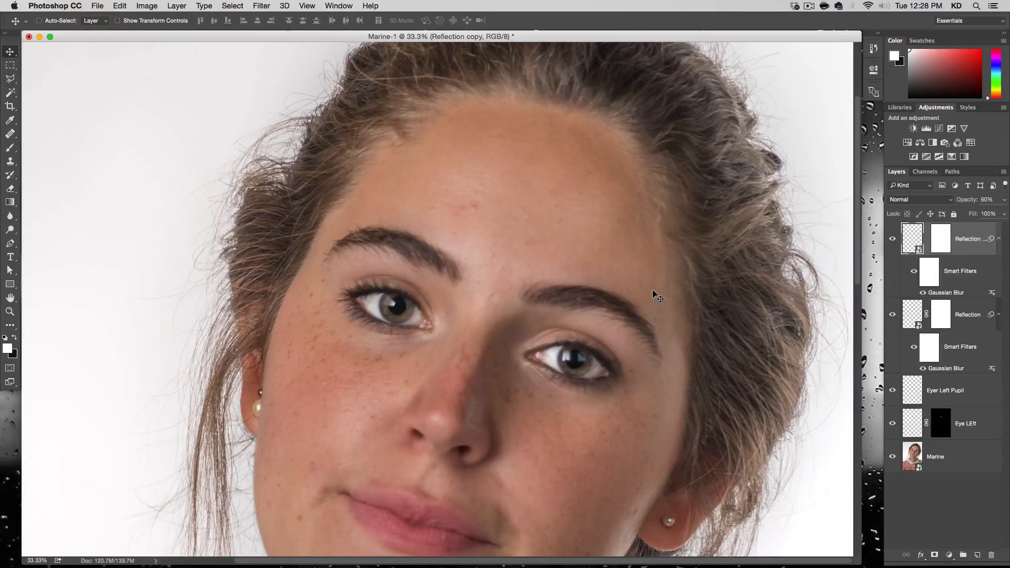
# Group both reflection layers with the pupil and eye layers above Marine, and name the group Right Eye.
pyautogui.keyDown('shift'); pyautogui.click(974, 426); pyautogui.keyUp('shift')
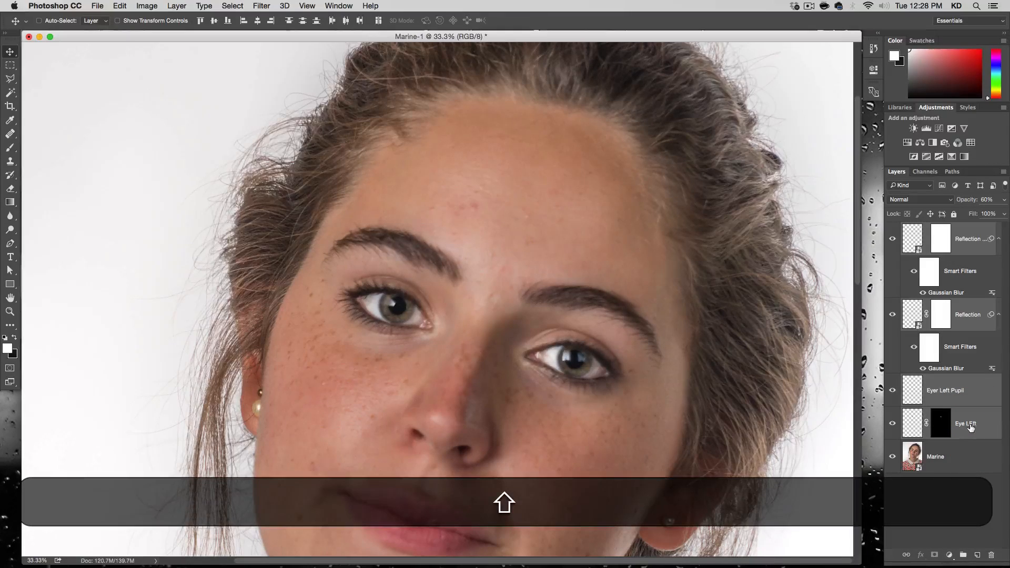
pyautogui.click(968, 232)
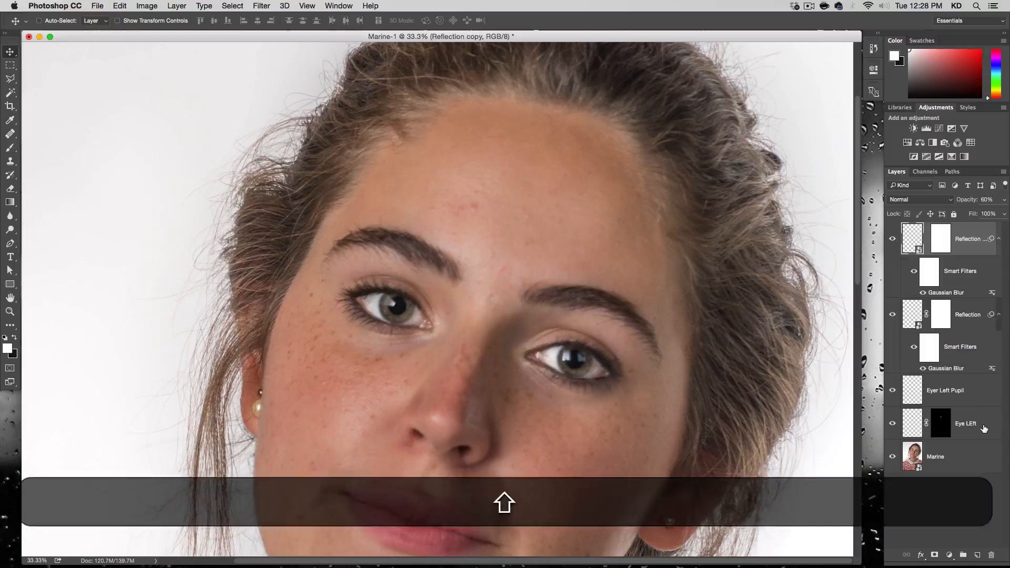
pyautogui.keyDown('shift'); pyautogui.click(983, 427); pyautogui.keyUp('shift')
pyautogui.press('super')
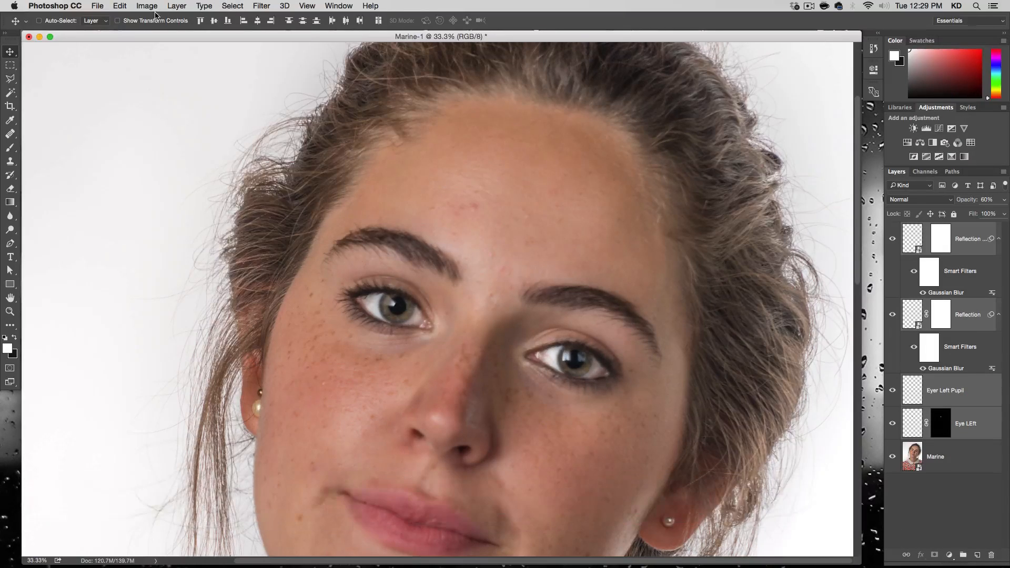
pyautogui.press('super+g')
pyautogui.click(178, 5)
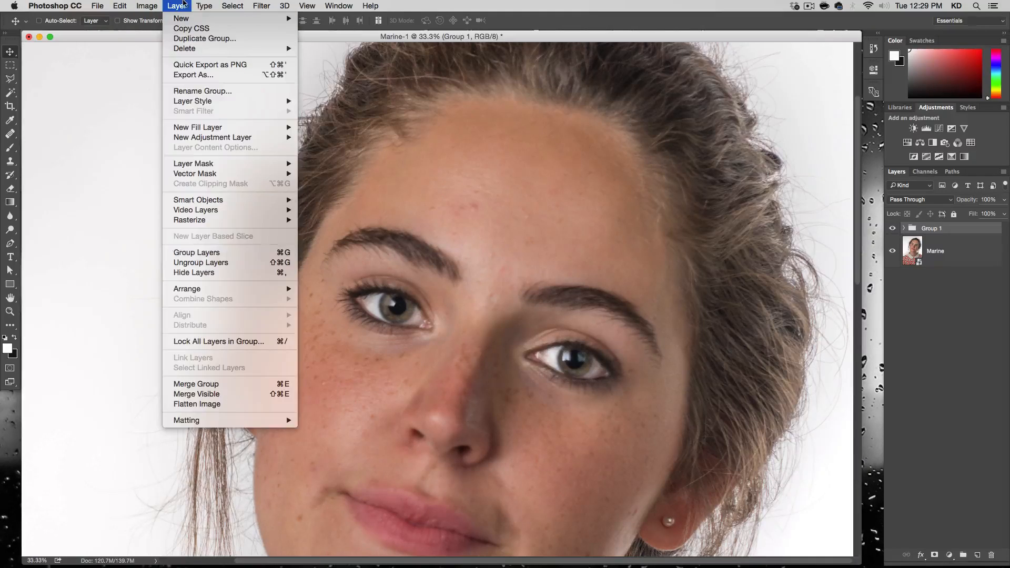
pyautogui.click(177, 5)
pyautogui.doubleClick(929, 229)
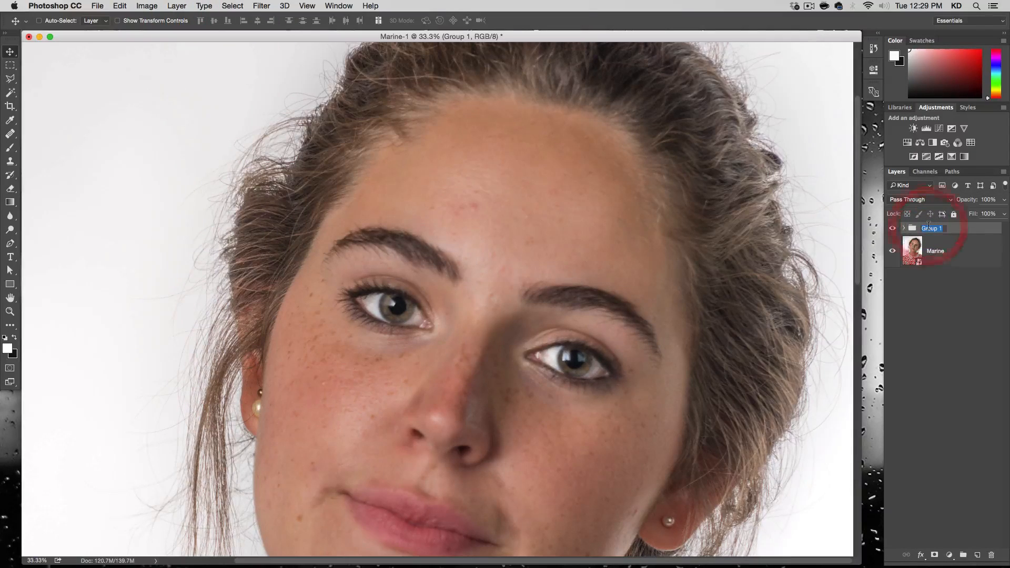
pyautogui.write('Right Eye')
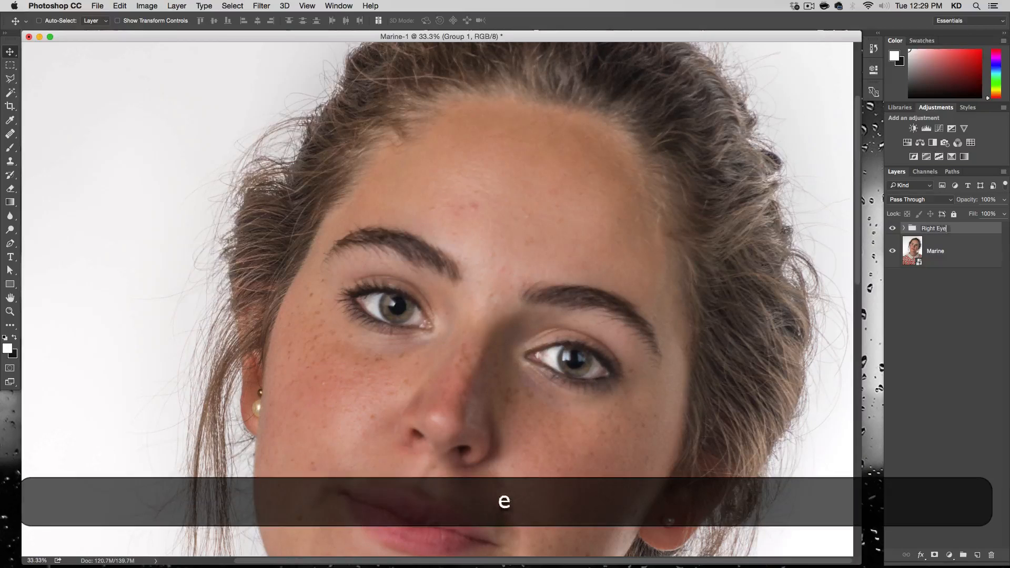
pyautogui.press('Return')
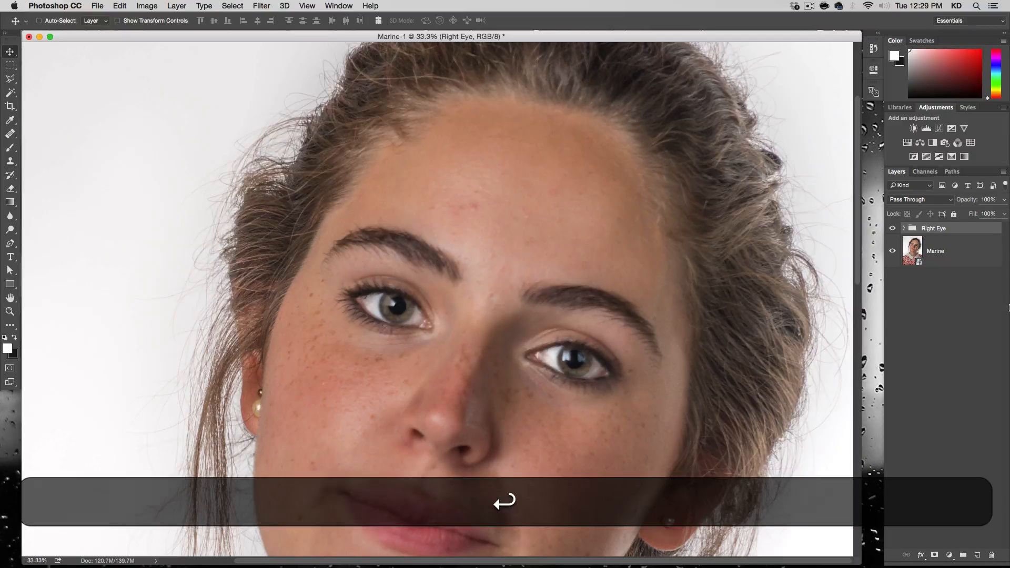
# Add a new layer above the Right Eye group and clone the retouched iris, pupil and reflection onto the other eye with a 65 px Clone Stamp.
pyautogui.click(976, 555)
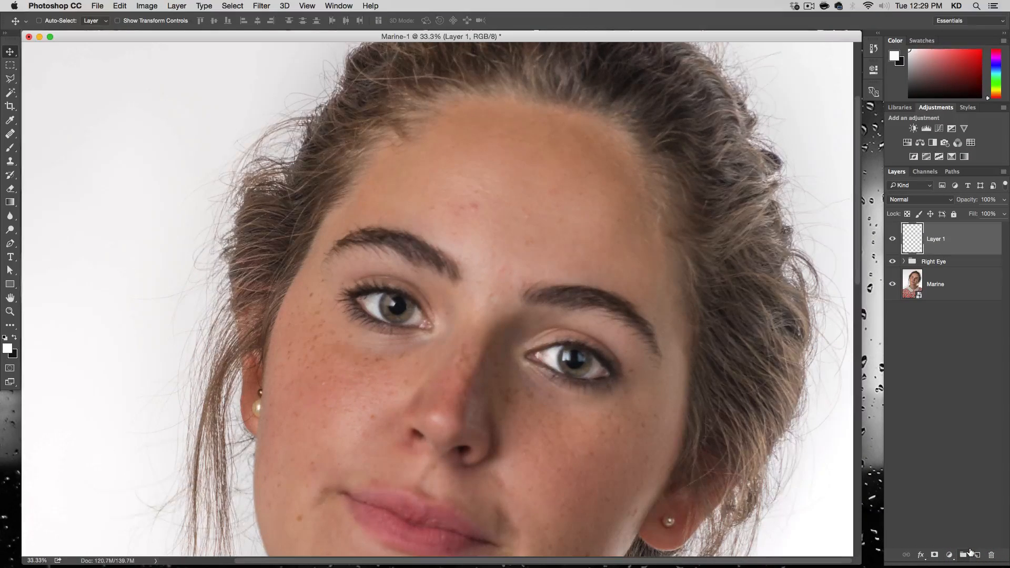
pyautogui.press('alt+super+plus')
pyautogui.press('alt+super+plus')
pyautogui.press('alt+super+plus')
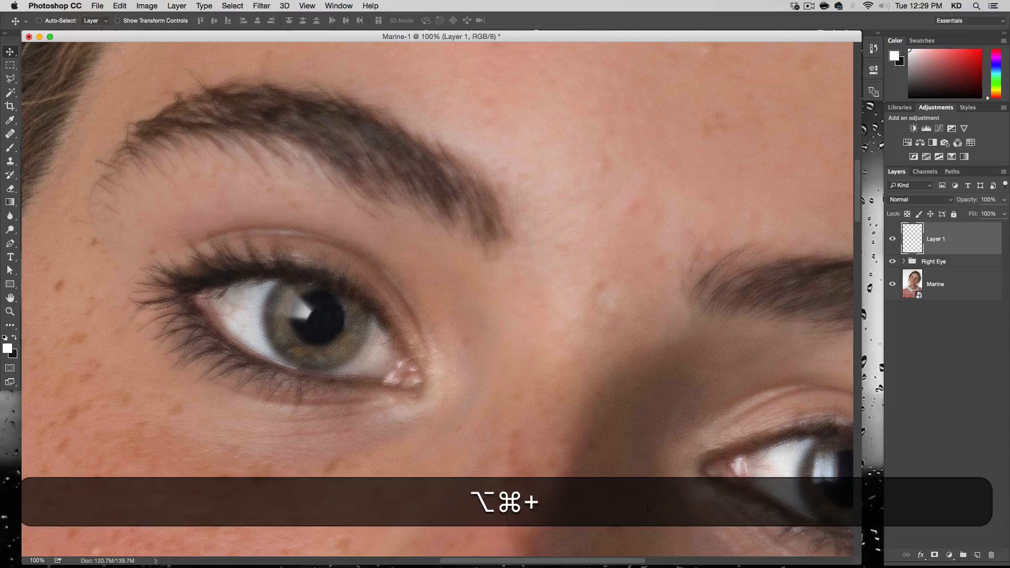
pyautogui.press('space')
pyautogui.moveTo(564, 435); pyautogui.dragTo(397, 288)
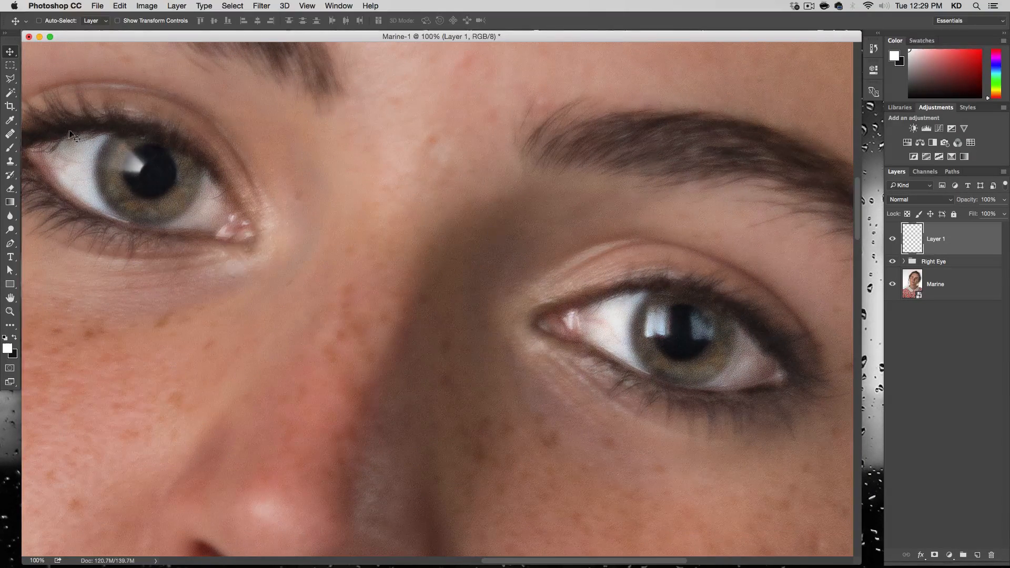
pyautogui.click(12, 163)
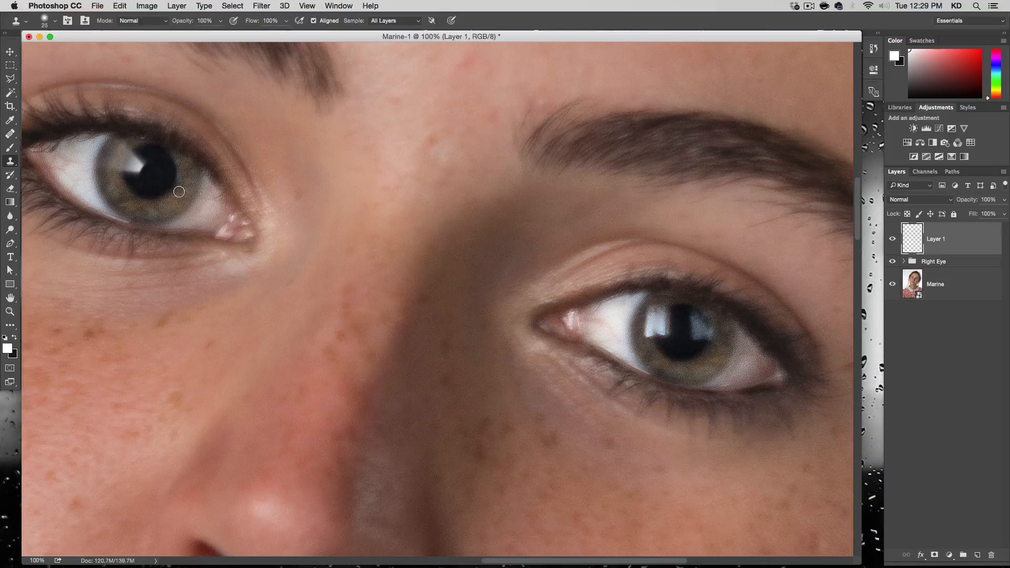
pyautogui.press('alt')
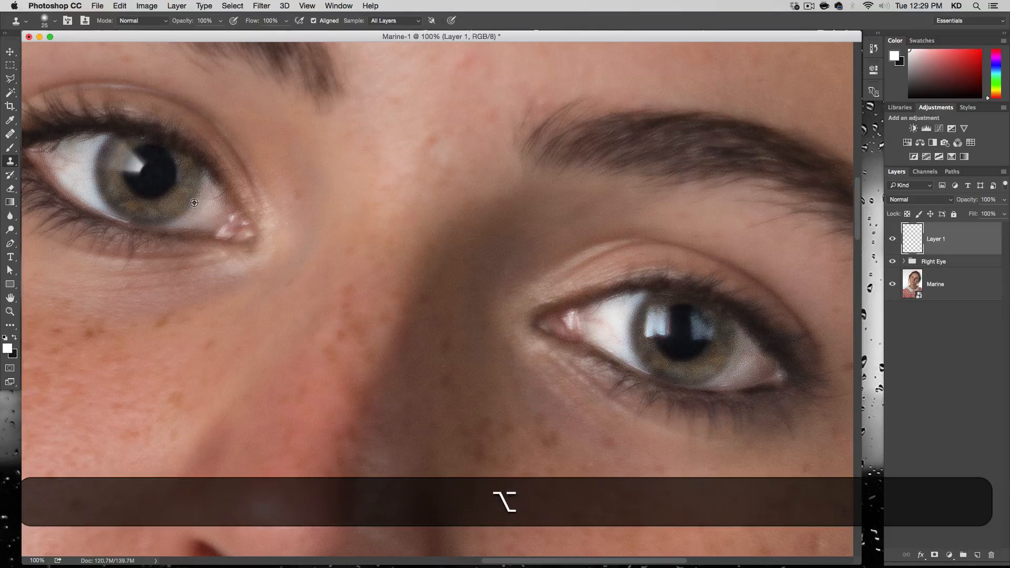
pyautogui.keyDown('alt'); pyautogui.click(194, 203); pyautogui.keyUp('alt')
pyautogui.moveTo(732, 358)
pyautogui.mouseDown()
pyautogui.moveTo(701, 341)
pyautogui.moveTo(696, 327)
pyautogui.moveTo(702, 353)
pyautogui.moveTo(692, 346)
pyautogui.moveTo(667, 360)
pyautogui.moveTo(688, 375)
pyautogui.moveTo(711, 372)
pyautogui.moveTo(719, 329)
pyautogui.moveTo(666, 305)
pyautogui.moveTo(653, 324)
pyautogui.moveTo(660, 315)
pyautogui.moveTo(637, 318)
pyautogui.moveTo(645, 344)
pyautogui.moveTo(669, 359)
pyautogui.moveTo(642, 349)
pyautogui.moveTo(656, 360)
pyautogui.moveTo(715, 372)
pyautogui.moveTo(725, 326)
pyautogui.moveTo(697, 308)
pyautogui.moveTo(646, 306)
pyautogui.moveTo(646, 333)
pyautogui.moveTo(706, 368)
pyautogui.moveTo(656, 349)
pyautogui.moveTo(689, 368)
pyautogui.moveTo(716, 371)
pyautogui.moveTo(728, 329)
pyautogui.moveTo(655, 296)
pyautogui.moveTo(641, 320)
pyautogui.moveTo(653, 361)
pyautogui.moveTo(706, 378)
pyautogui.moveTo(727, 370)
pyautogui.moveTo(734, 341)
pyautogui.moveTo(694, 312)
pyautogui.moveTo(644, 318)
pyautogui.moveTo(647, 340)
pyautogui.moveTo(681, 350)
pyautogui.mouseUp()
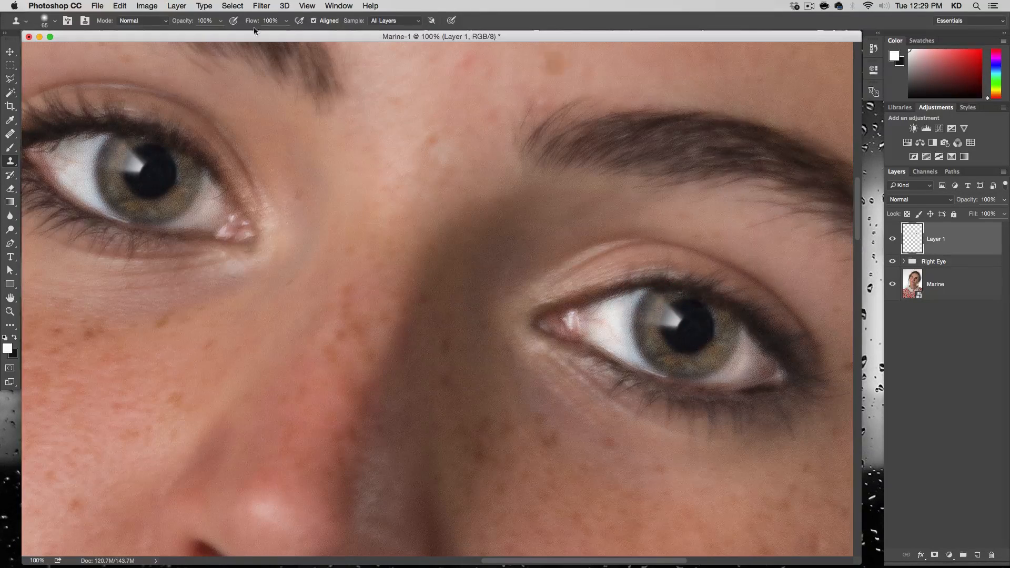
# Nudge the cloned iris on Layer 1 left and slightly down to align it within the other eye.
pyautogui.click(11, 52)
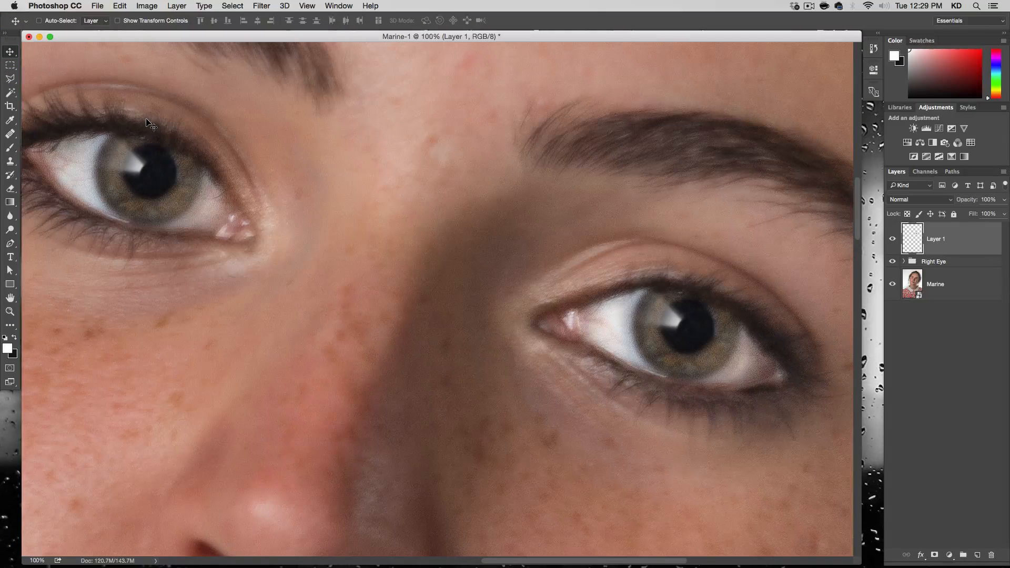
pyautogui.press('Left')
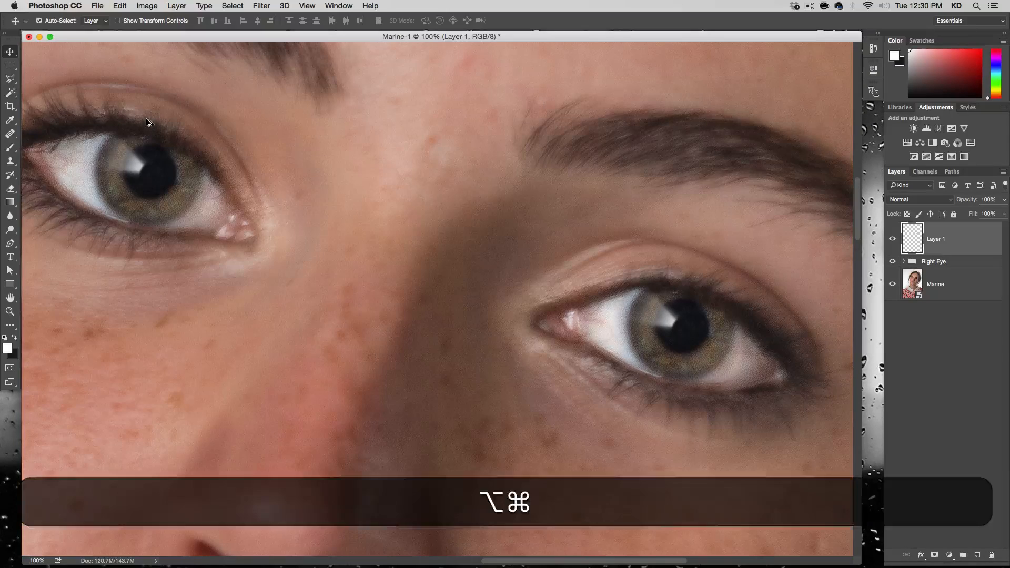
pyautogui.press('alt+super+minus')
pyautogui.press('alt+super+minus')
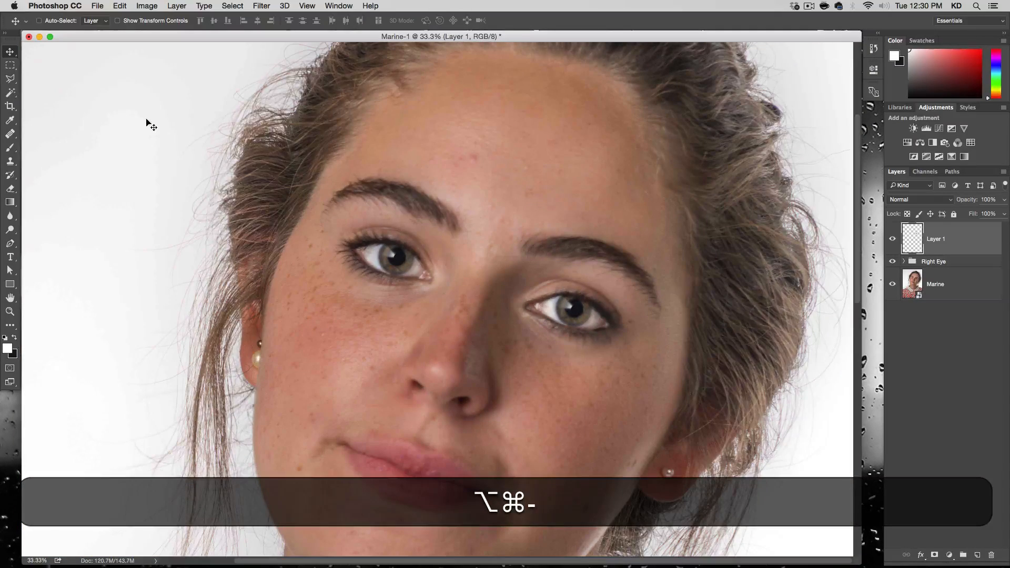
pyautogui.press('Down')
pyautogui.press('Left')
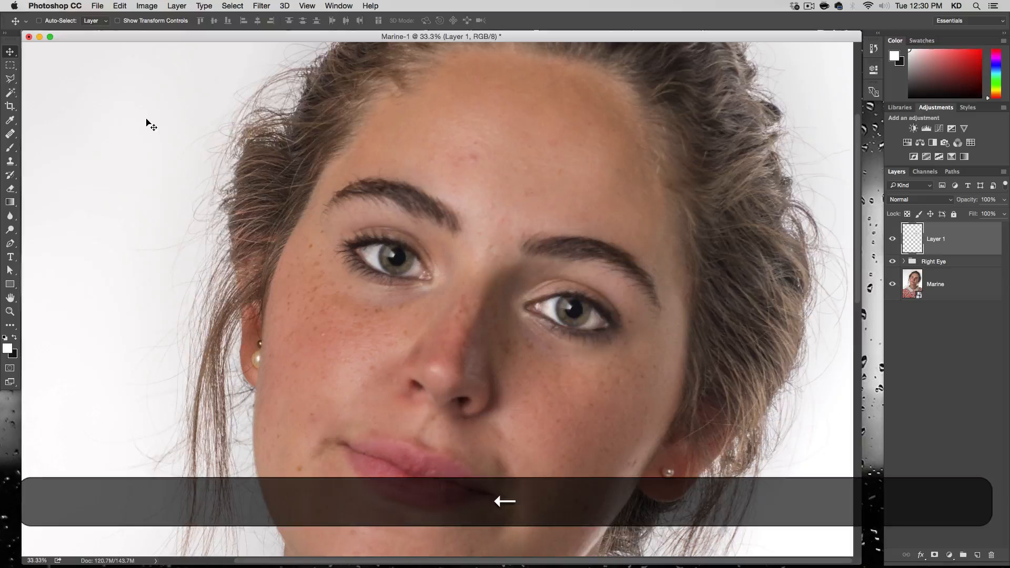
pyautogui.press('Left')
pyautogui.press('Down')
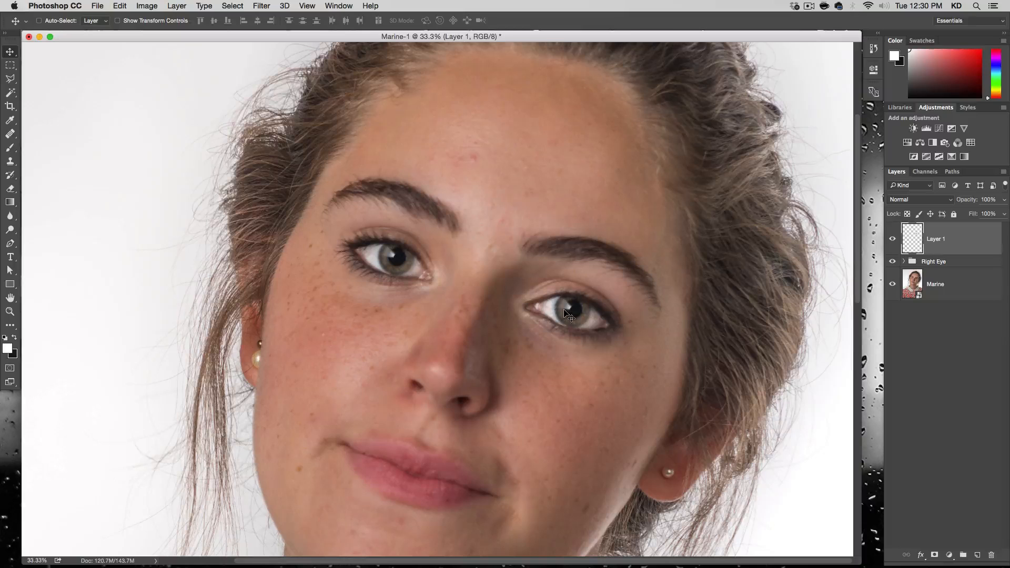
# Fine-tune the cloned iris on Layer 1 with small nudges left and down, comparing it with the layer hidden and shown.
pyautogui.press('Left')
pyautogui.click(892, 239)
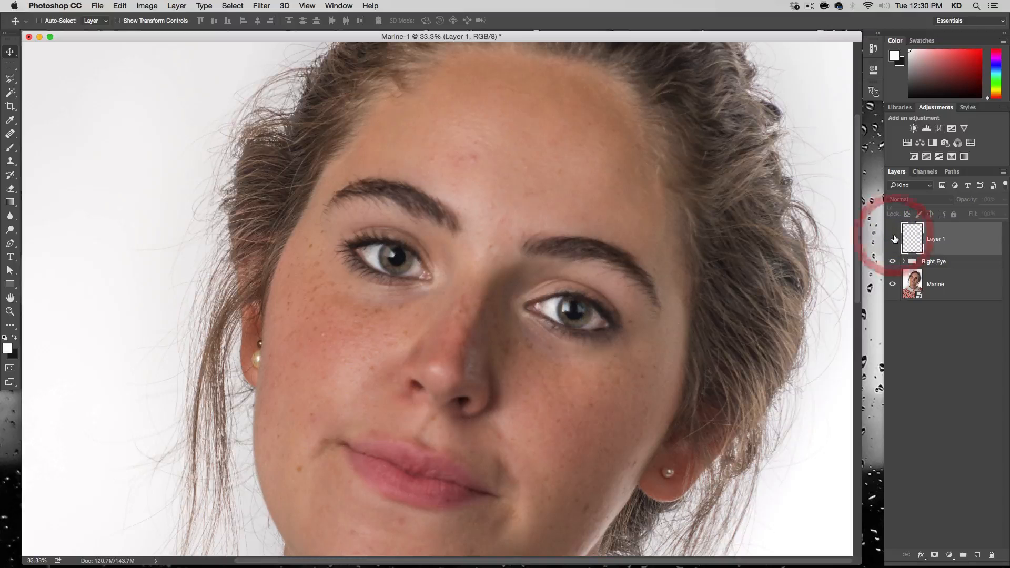
pyautogui.click(893, 239)
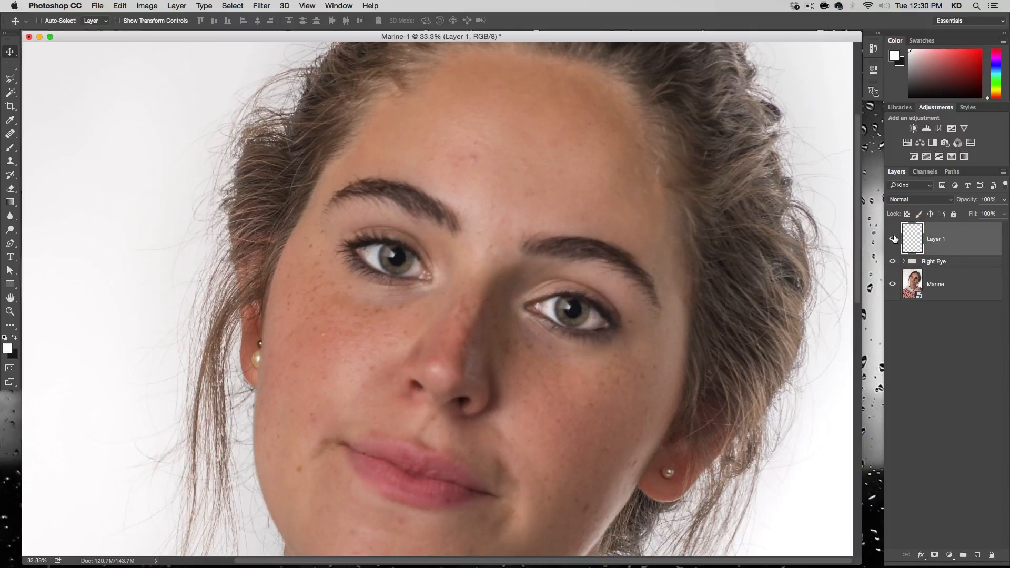
pyautogui.press('Down')
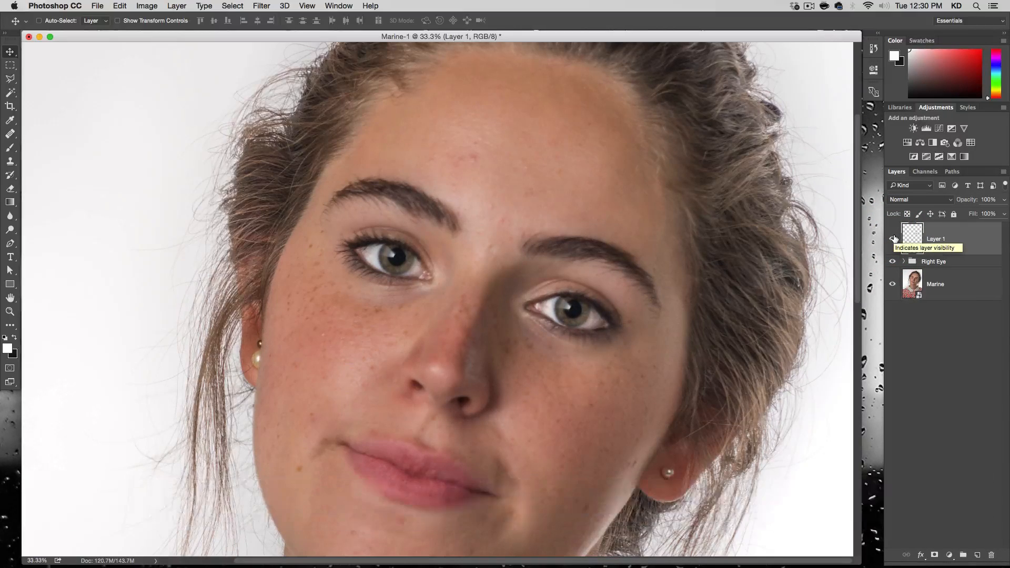
# Add a layer mask to Layer 1 and try masking the cloned iris's outer edge with a soft 82 px black brush.
pyautogui.press('alt+super+plus')
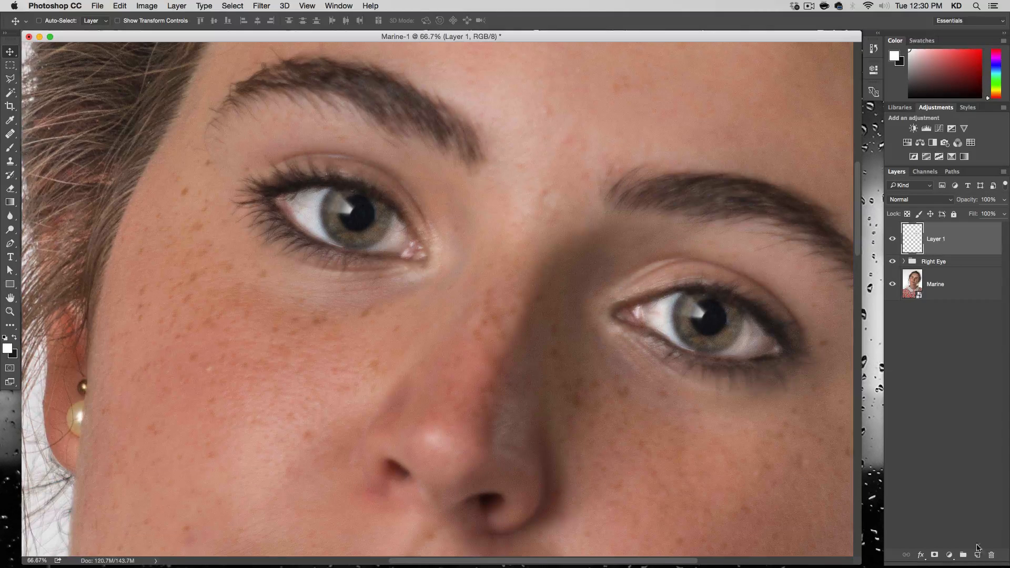
pyautogui.click(934, 555)
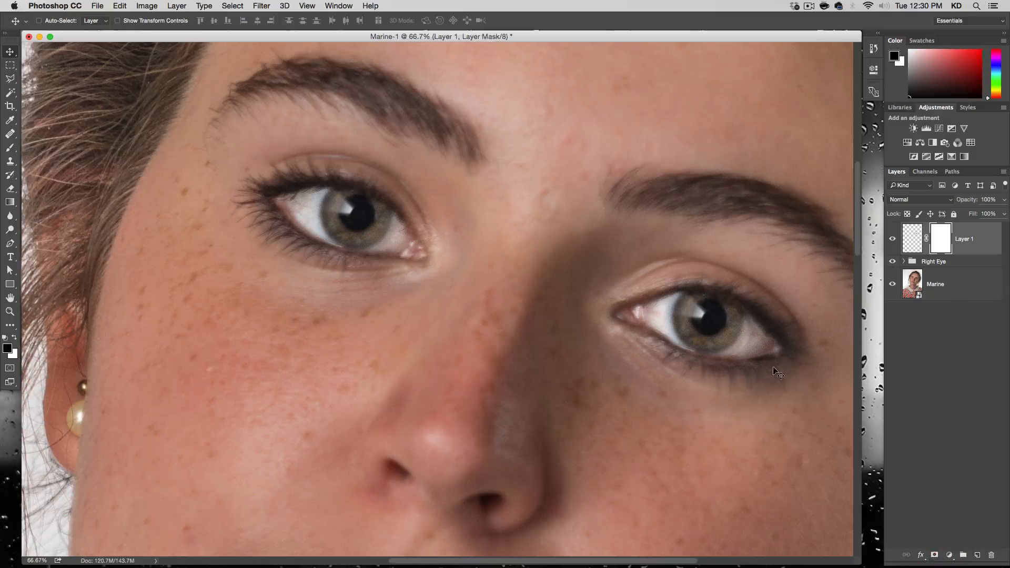
pyautogui.press('b')
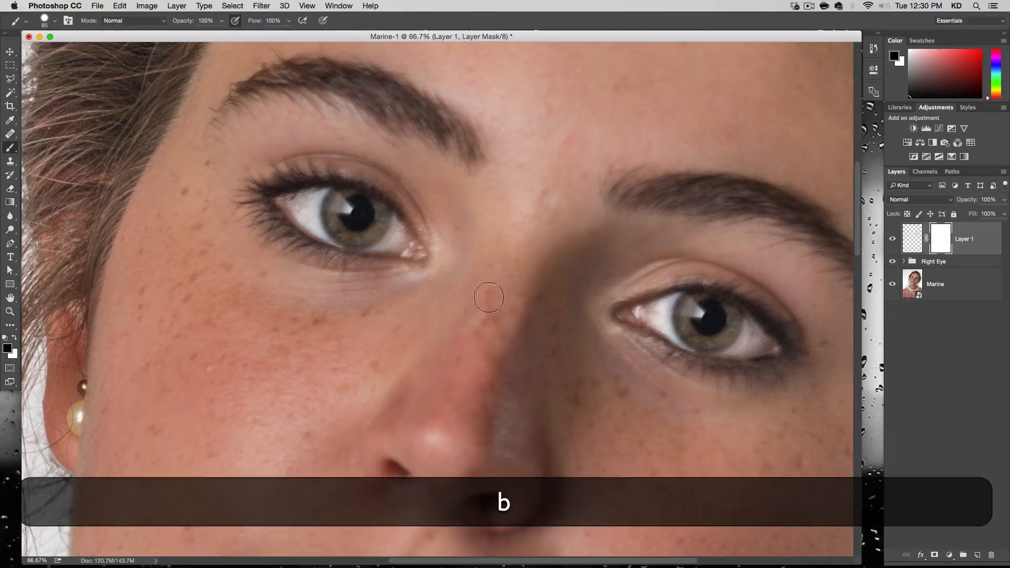
pyautogui.moveTo(777, 378)
pyautogui.mouseDown()
pyautogui.moveTo(783, 405)
pyautogui.moveTo(789, 357)
pyautogui.mouseUp()
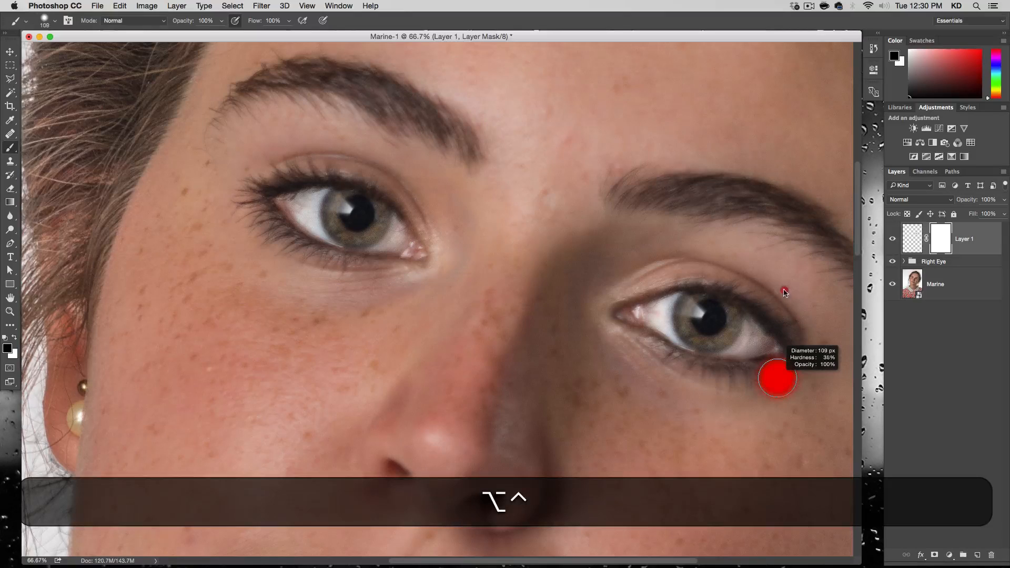
pyautogui.moveTo(784, 280); pyautogui.dragTo(783, 278)
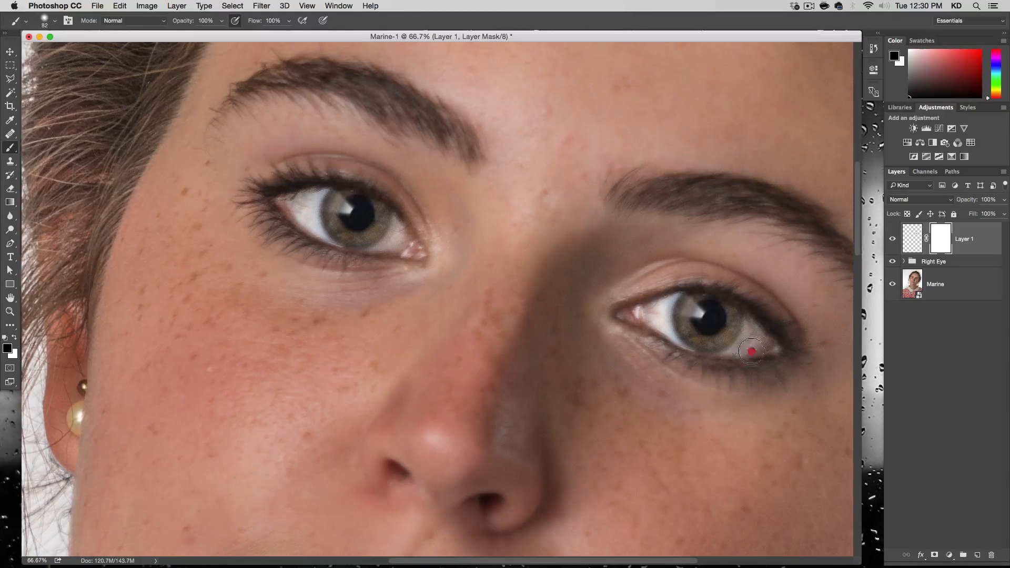
pyautogui.moveTo(762, 324); pyautogui.dragTo(745, 369)
pyautogui.press('super+z')
# Nudge Layer 1 to the right and paint its mask black around the iris with a 55 px brush to blend the clone.
pyautogui.press('v')
pyautogui.press('Right')
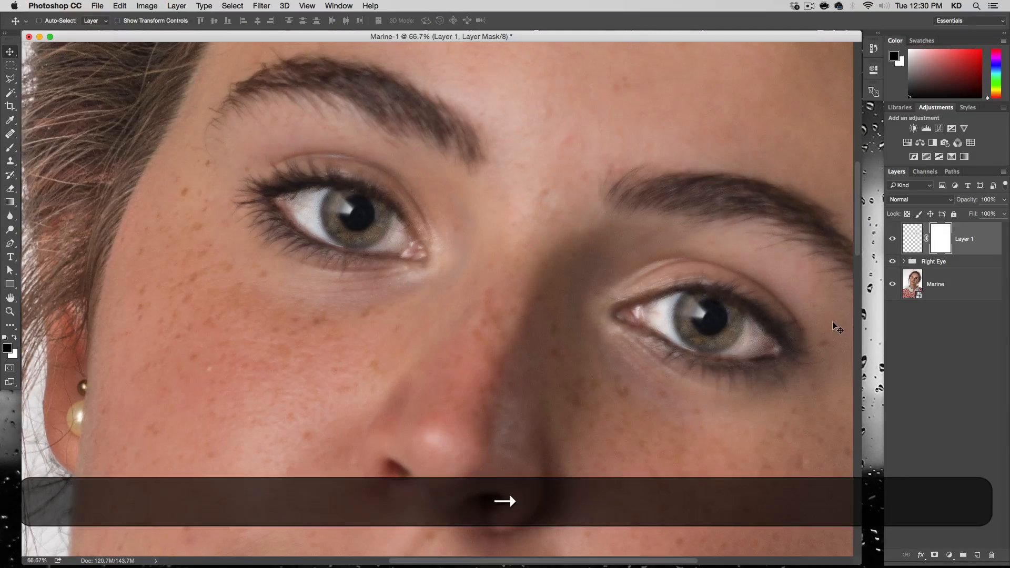
pyautogui.press('b')
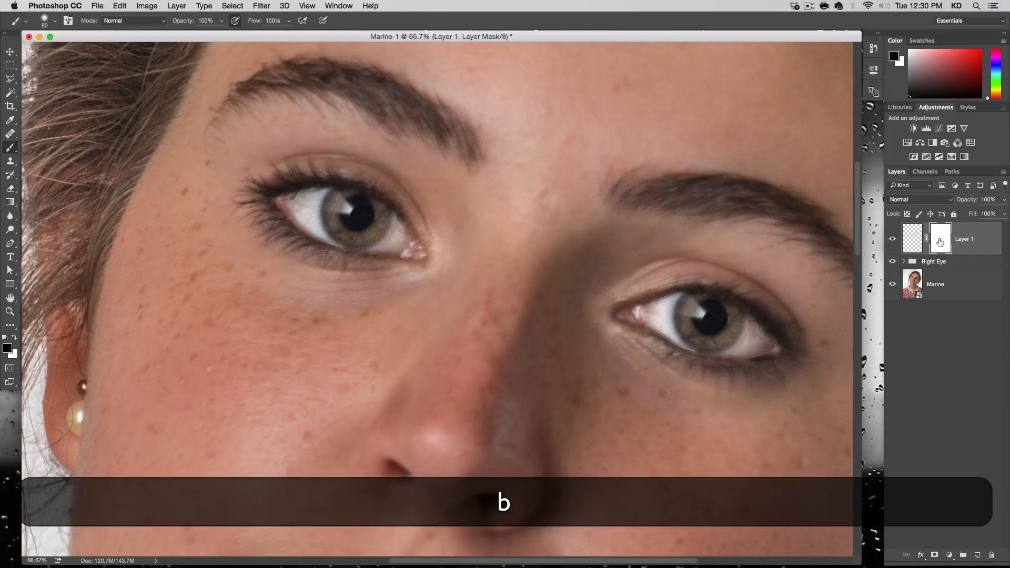
pyautogui.click(940, 241)
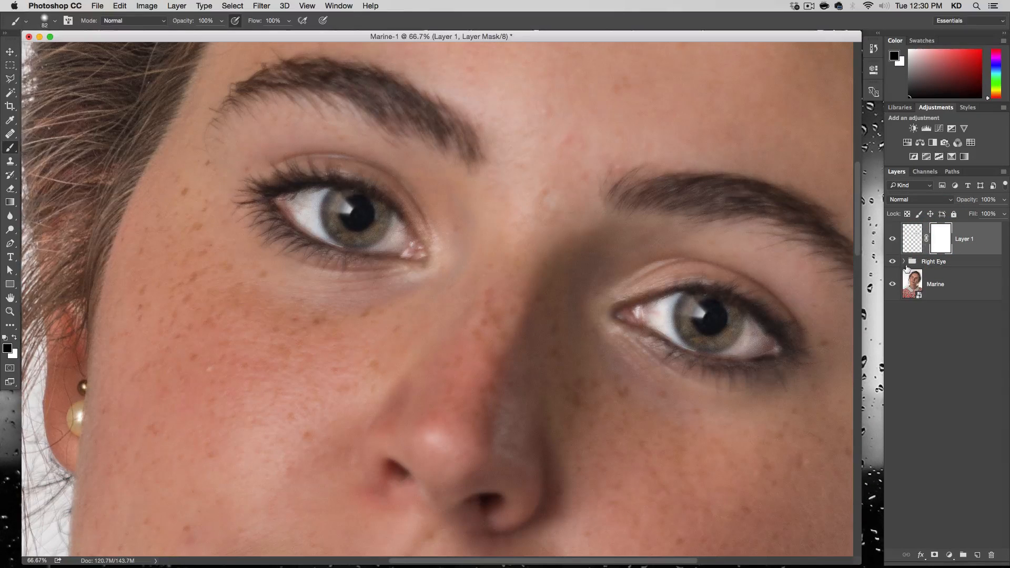
pyautogui.keyDown('ctrl'); pyautogui.keyDown('alt'); pyautogui.click(760, 330); pyautogui.keyUp('alt'); pyautogui.keyUp('ctrl')
pyautogui.moveTo(760, 330)
pyautogui.mouseDown()
pyautogui.moveTo(760, 322)
pyautogui.moveTo(733, 365)
pyautogui.moveTo(758, 315)
pyautogui.moveTo(726, 368)
pyautogui.moveTo(756, 334)
pyautogui.mouseUp()
pyautogui.press('super+z')
pyautogui.moveTo(695, 365)
pyautogui.mouseDown()
pyautogui.moveTo(664, 344)
pyautogui.moveTo(727, 367)
pyautogui.mouseUp()
pyautogui.moveTo(748, 304); pyautogui.dragTo(672, 279)
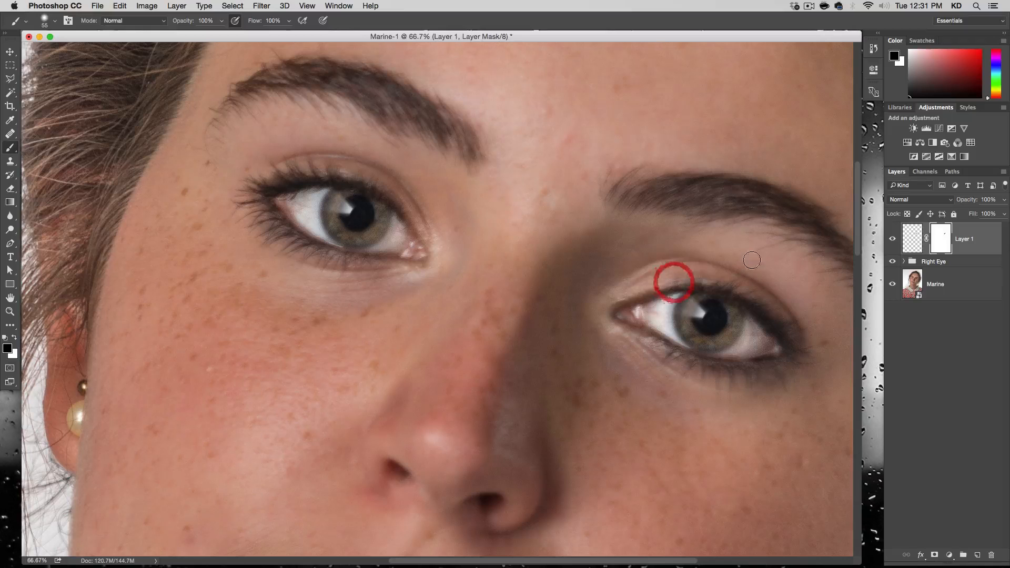
# Darken the white of the cloned eye on Layer 1 with the Burn tool set to Highlights at 10% exposure.
pyautogui.click(912, 246)
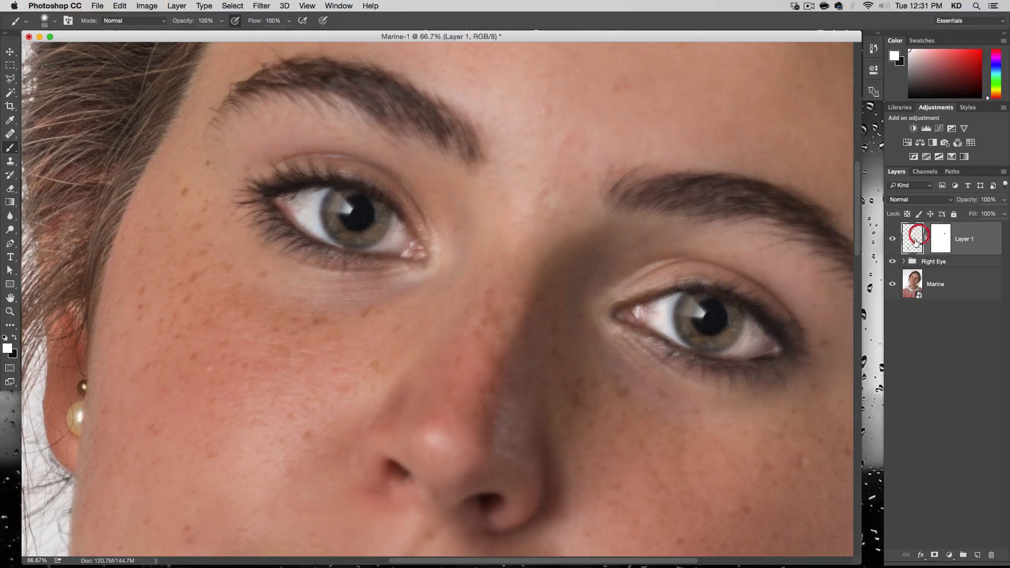
pyautogui.click(10, 230)
pyautogui.click(33, 238)
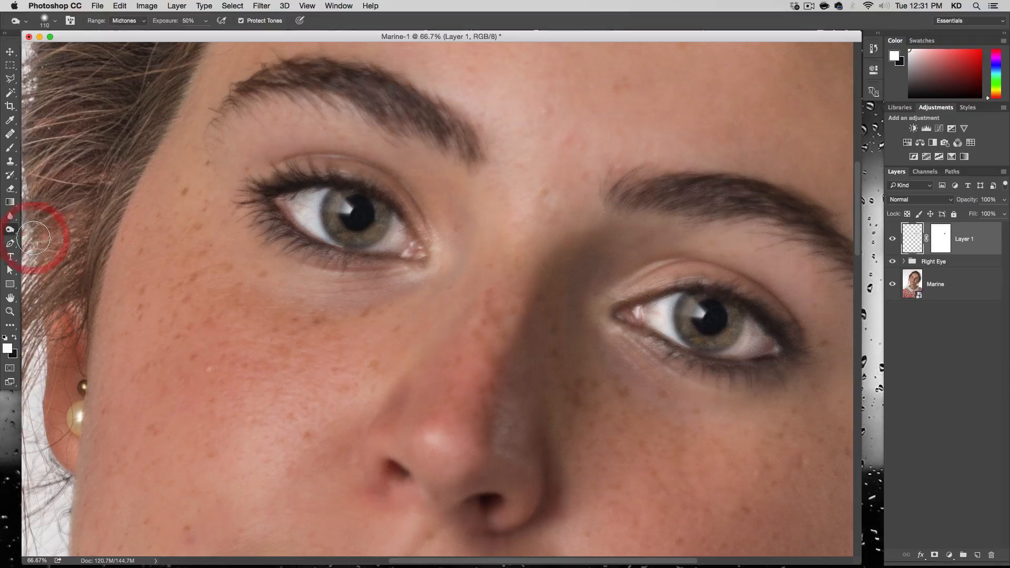
pyautogui.click(126, 20)
pyautogui.click(129, 30)
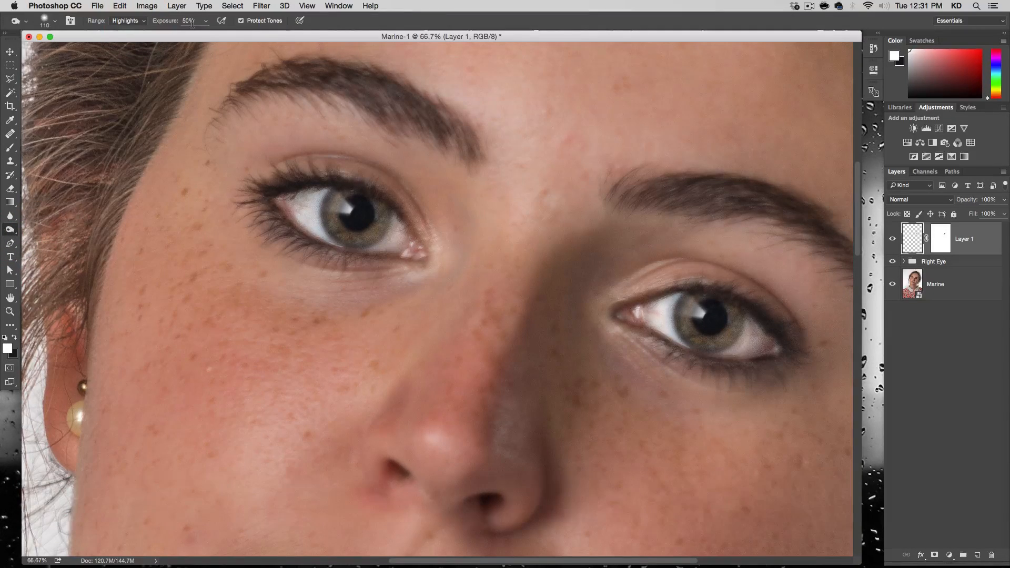
pyautogui.press('5')
pyautogui.click(206, 20)
pyautogui.moveTo(205, 33); pyautogui.dragTo(188, 38)
pyautogui.moveTo(745, 343)
pyautogui.mouseDown()
pyautogui.moveTo(734, 345)
pyautogui.moveTo(752, 329)
pyautogui.moveTo(745, 347)
pyautogui.mouseUp()
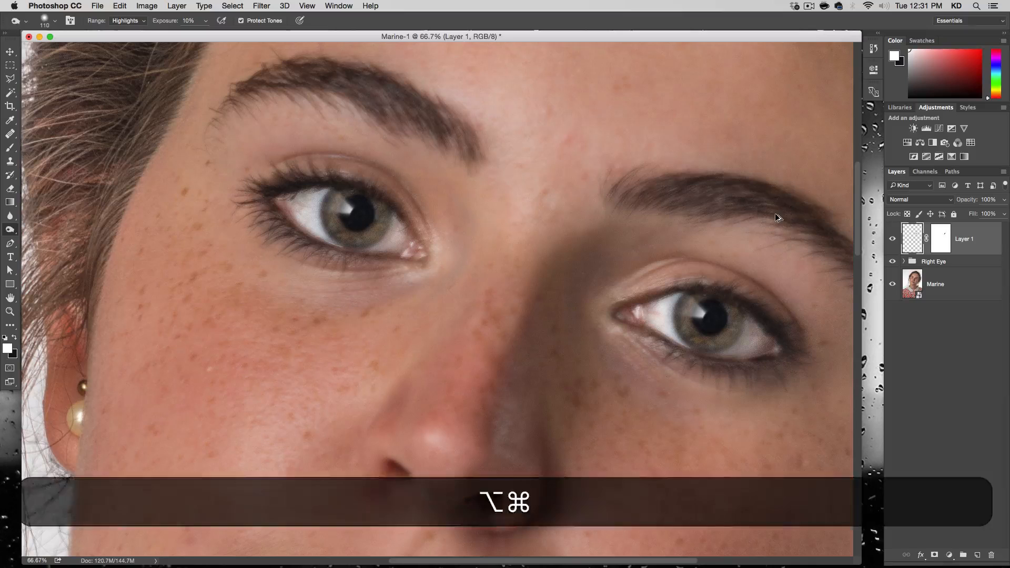
# Stamp all visible layers into a new merged layer at the top of the layer stack.
pyautogui.press('alt+super+minus')
pyautogui.press('alt+super+minus')
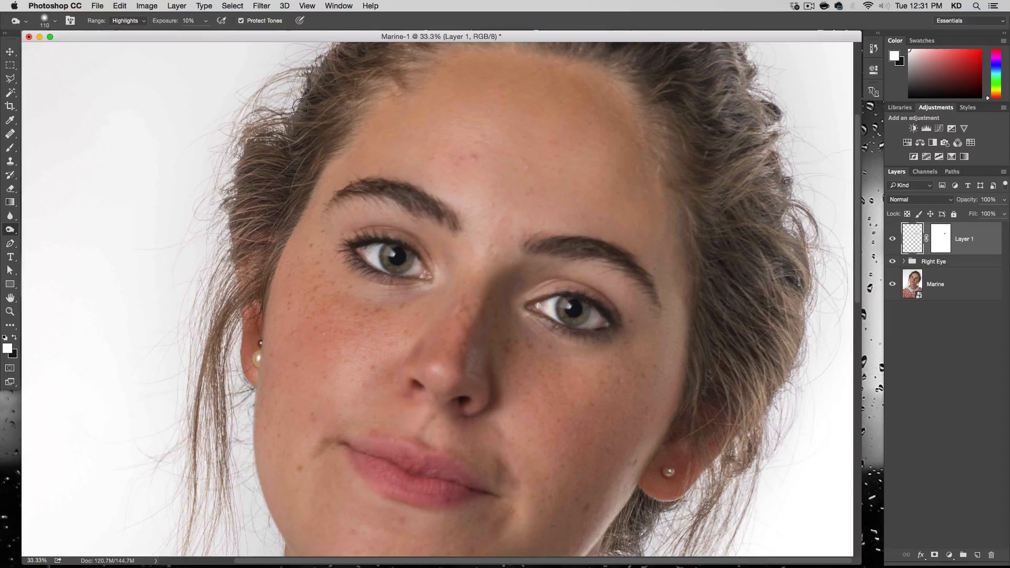
pyautogui.press('super')
pyautogui.press('alt')
pyautogui.press('shift')
pyautogui.press('alt+shift+super+e')
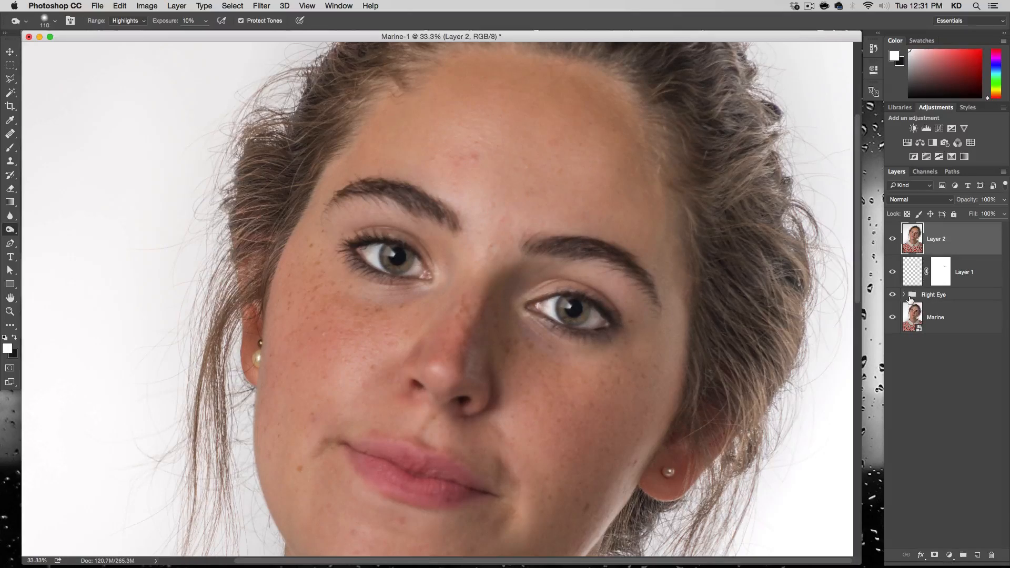
# Sharpen both eyes on Layer 2 using a 538 px Sharpen tool at 30% strength.
pyautogui.press('alt+super+plus')
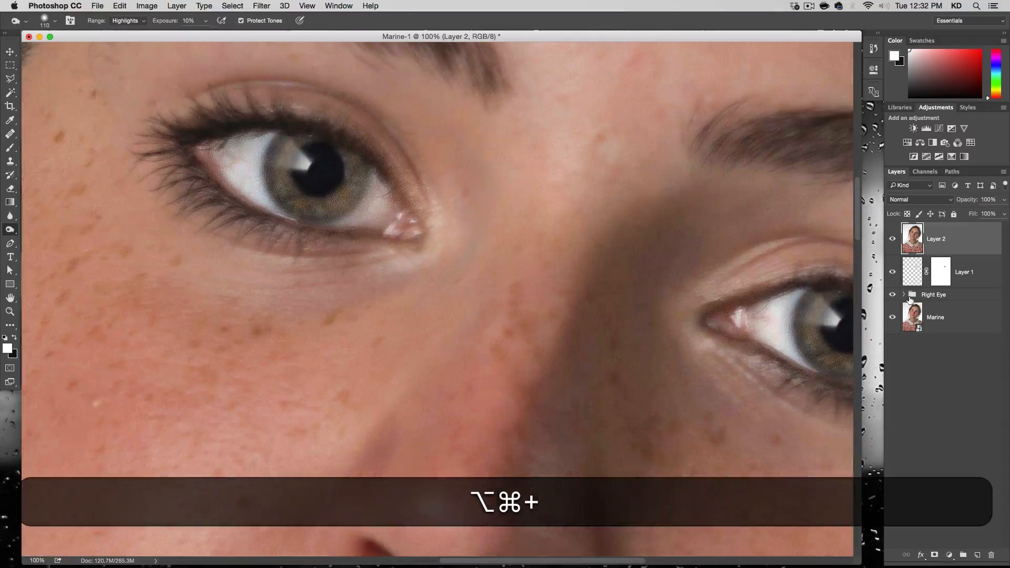
pyautogui.press('alt+super+minus')
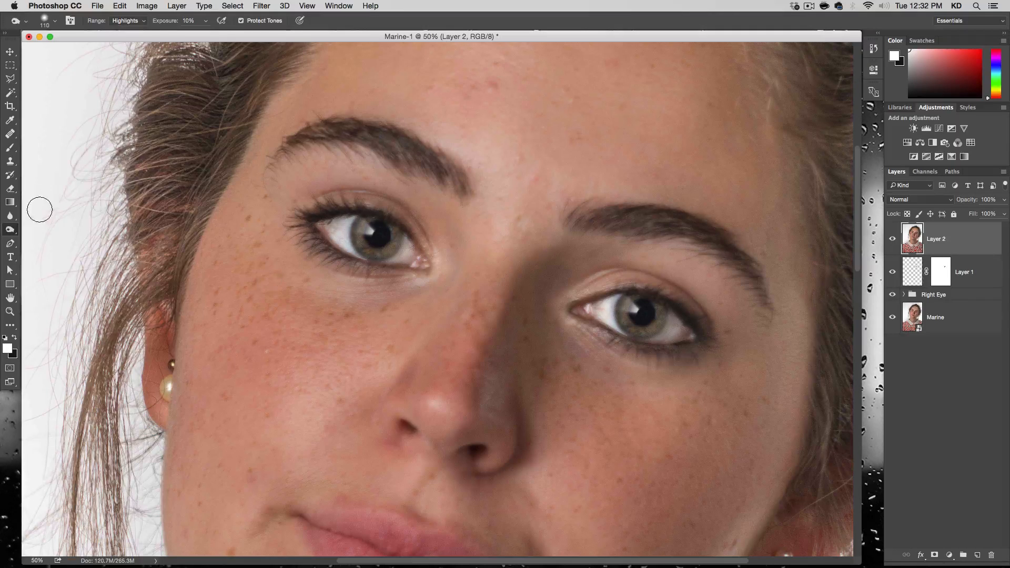
pyautogui.click(9, 216)
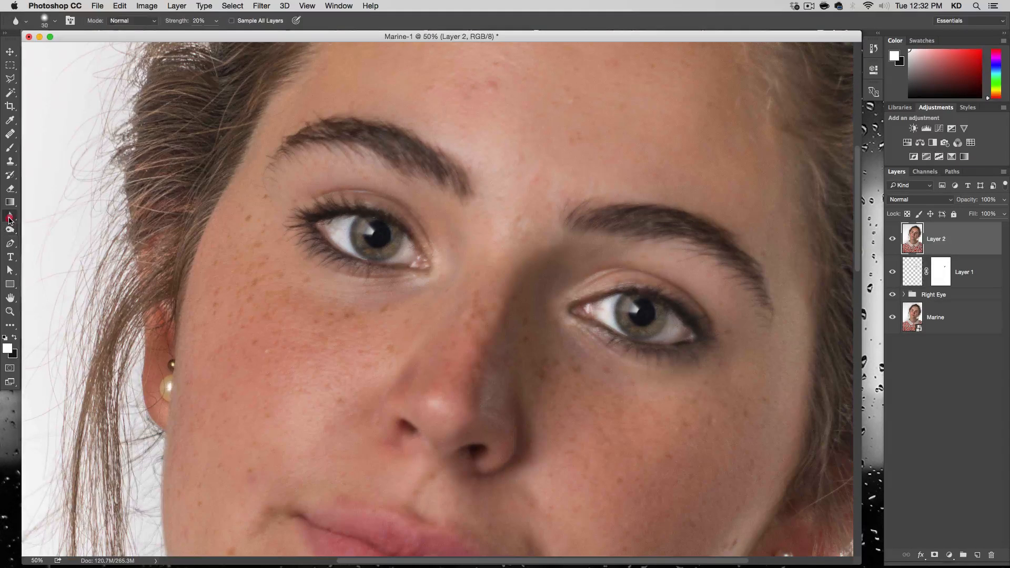
pyautogui.click(53, 225)
pyautogui.moveTo(379, 244)
pyautogui.mouseDown()
pyautogui.moveTo(395, 223)
pyautogui.moveTo(348, 236)
pyautogui.moveTo(375, 232)
pyautogui.moveTo(342, 222)
pyautogui.mouseUp()
pyautogui.moveTo(621, 319)
pyautogui.mouseDown()
pyautogui.moveTo(717, 315)
pyautogui.moveTo(676, 316)
pyautogui.moveTo(614, 339)
pyautogui.mouseUp()
pyautogui.moveTo(367, 237)
pyautogui.mouseDown()
pyautogui.moveTo(324, 219)
pyautogui.moveTo(342, 252)
pyautogui.moveTo(372, 251)
pyautogui.moveTo(353, 256)
pyautogui.mouseUp()
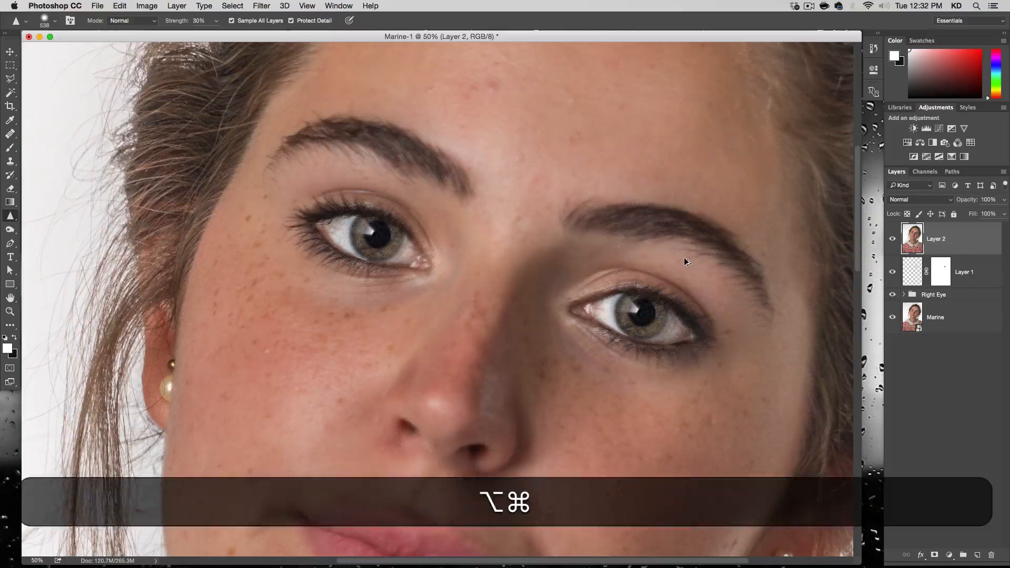
# Compare the portrait with and without the sharpened Layer 2 at full-image and closer face views.
pyautogui.press('alt+super+minus')
pyautogui.press('alt+super+minus')
pyautogui.press('alt+super+minus')
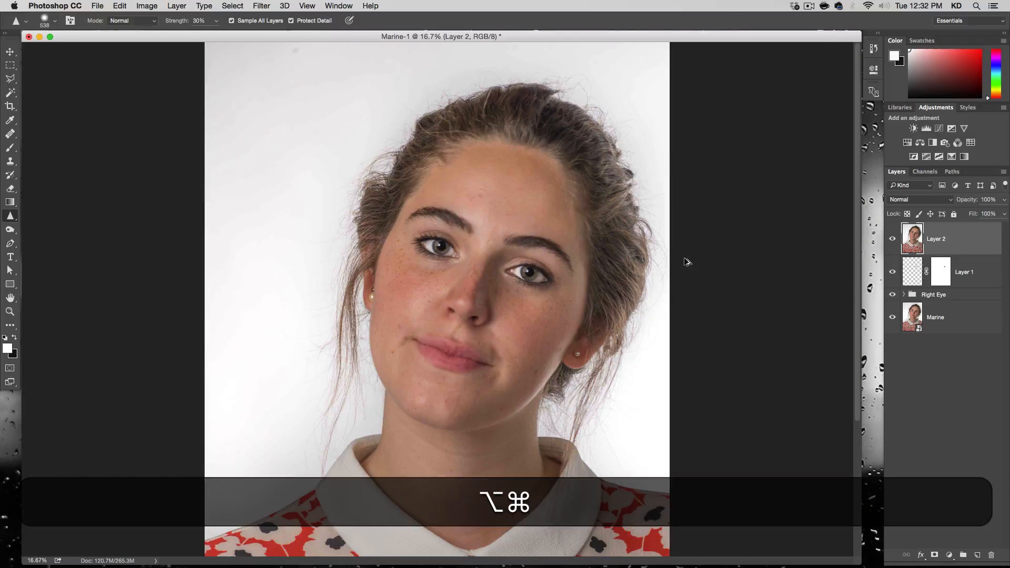
pyautogui.press('alt+super+minus')
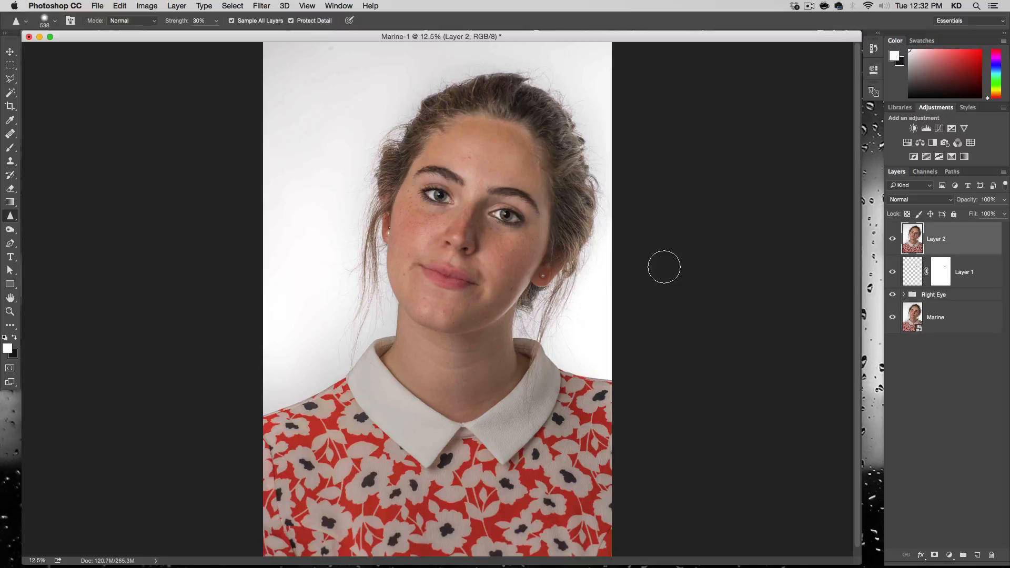
pyautogui.click(896, 243)
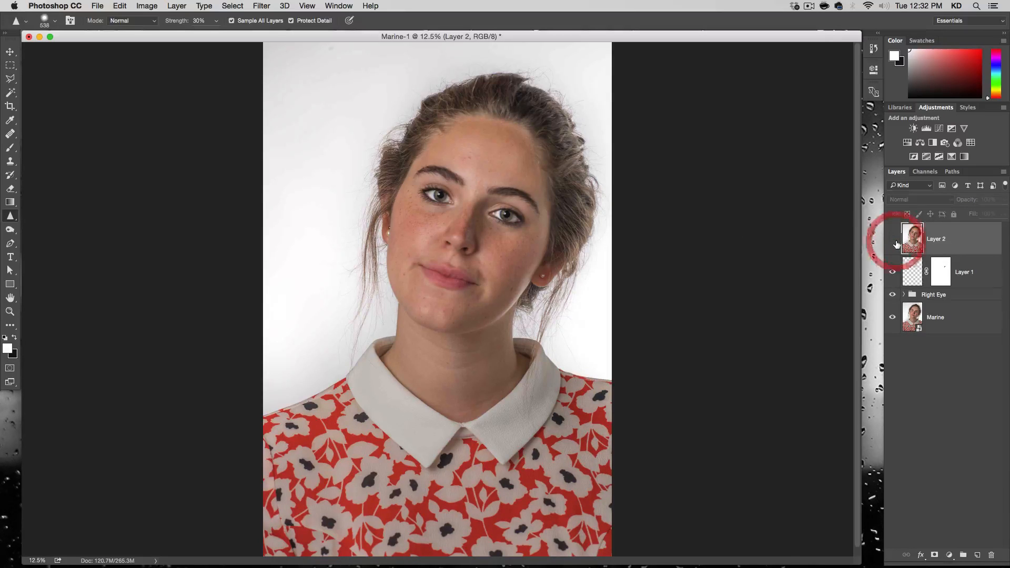
pyautogui.press('alt+super+plus')
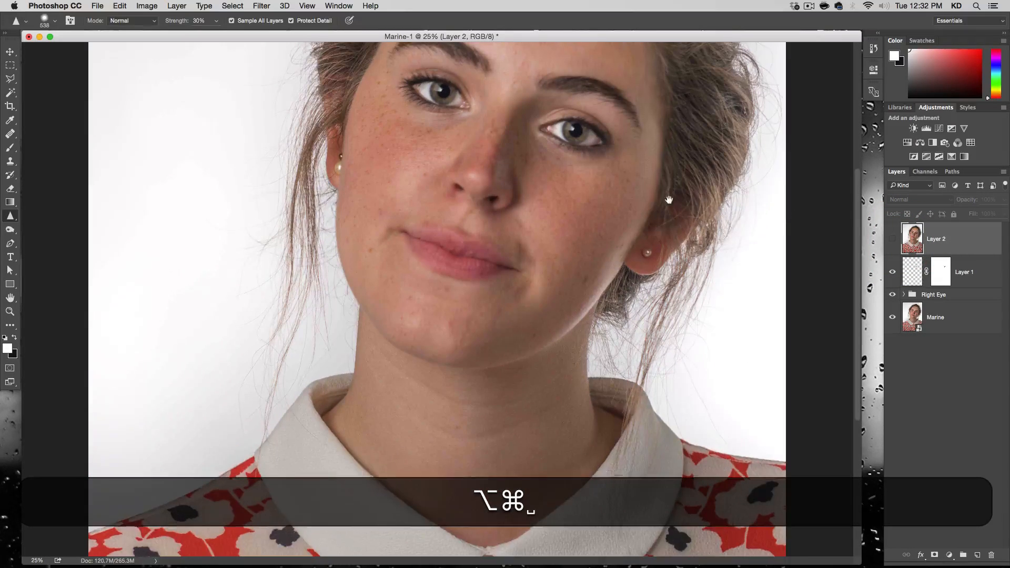
pyautogui.moveTo(669, 196); pyautogui.dragTo(660, 254)
pyautogui.click(892, 242)
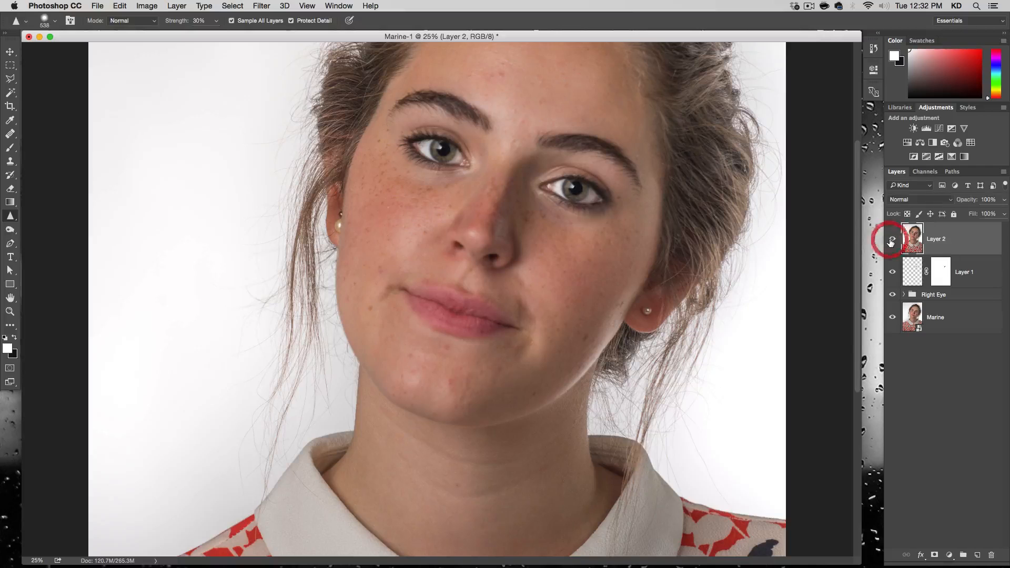
pyautogui.click(892, 241)
pyautogui.click(891, 242)
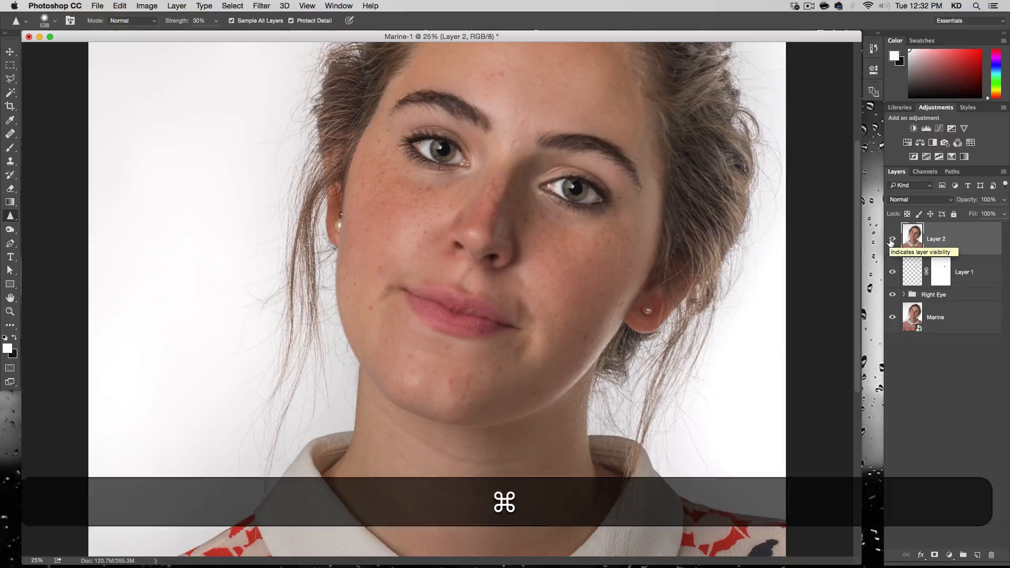
pyautogui.press('alt+super+minus')
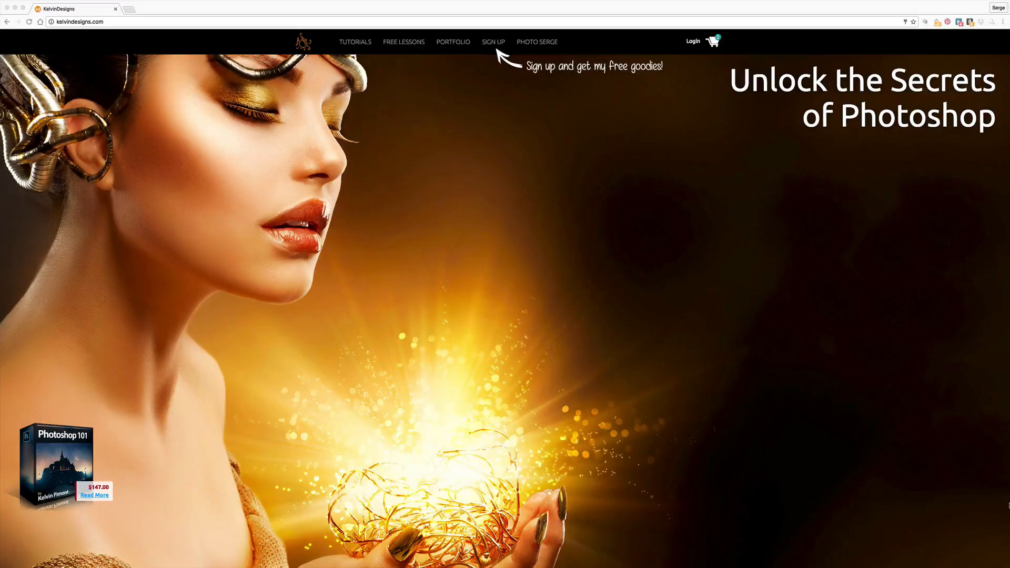
# Switch to the KelvinDesigns website in the browser and open the Photoshop 101 course from its tutorials.
pyautogui.click(79, 455)
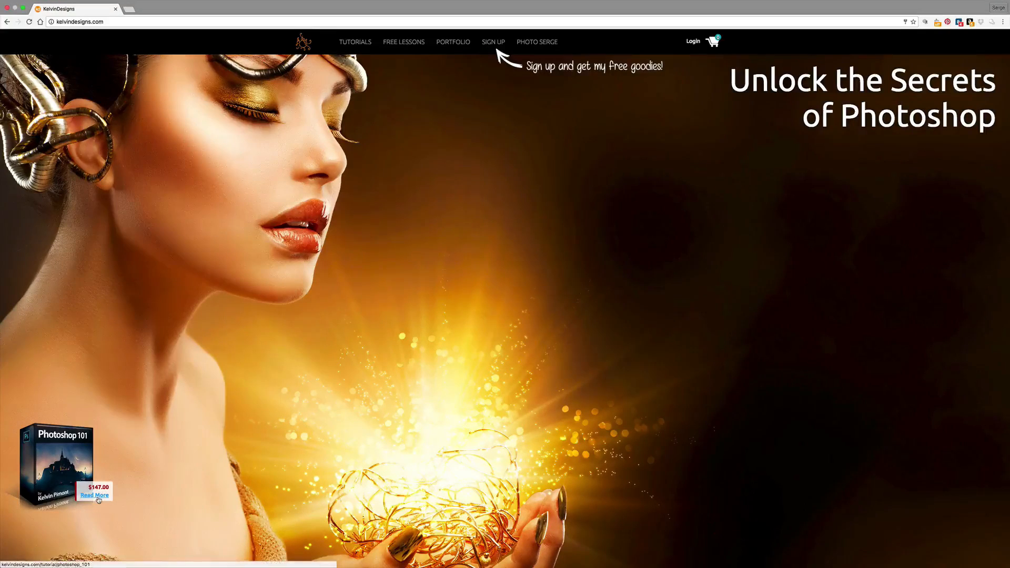
pyautogui.click(354, 42)
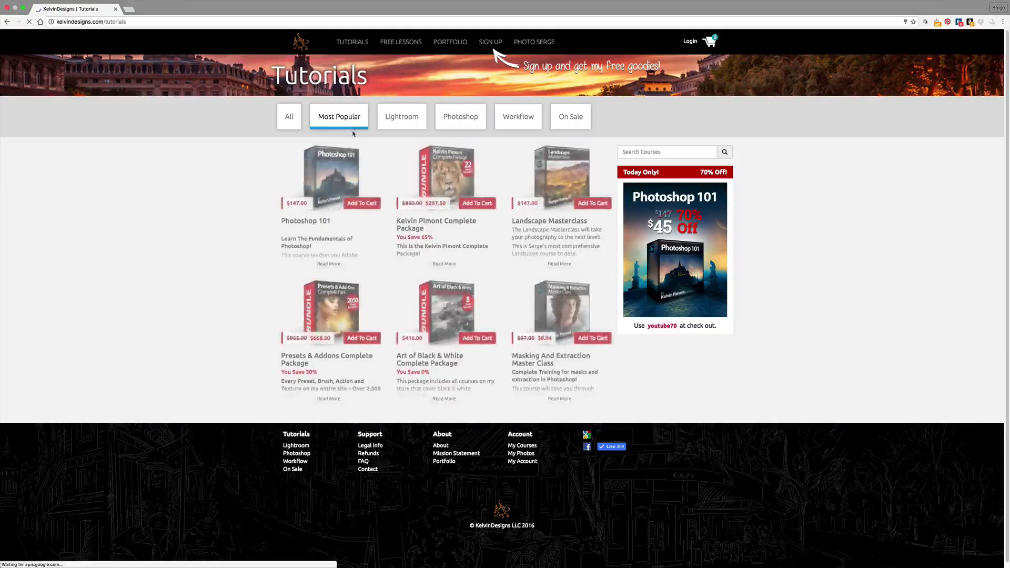
pyautogui.click(343, 175)
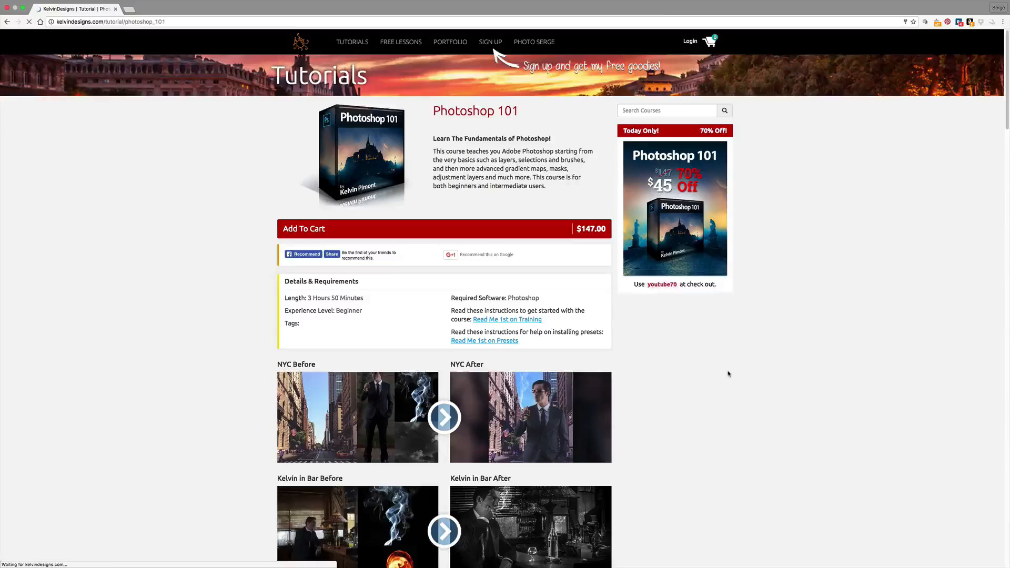
# View the course's New York and bar before-and-after example images enlarged, one after another.
pyautogui.scroll(-1, 726, 374)
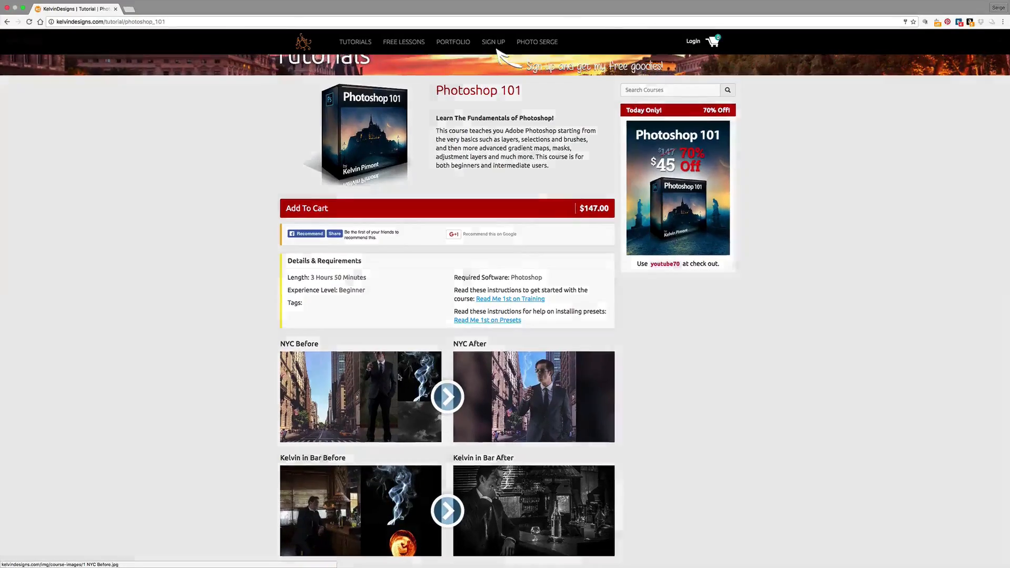
pyautogui.click(399, 378)
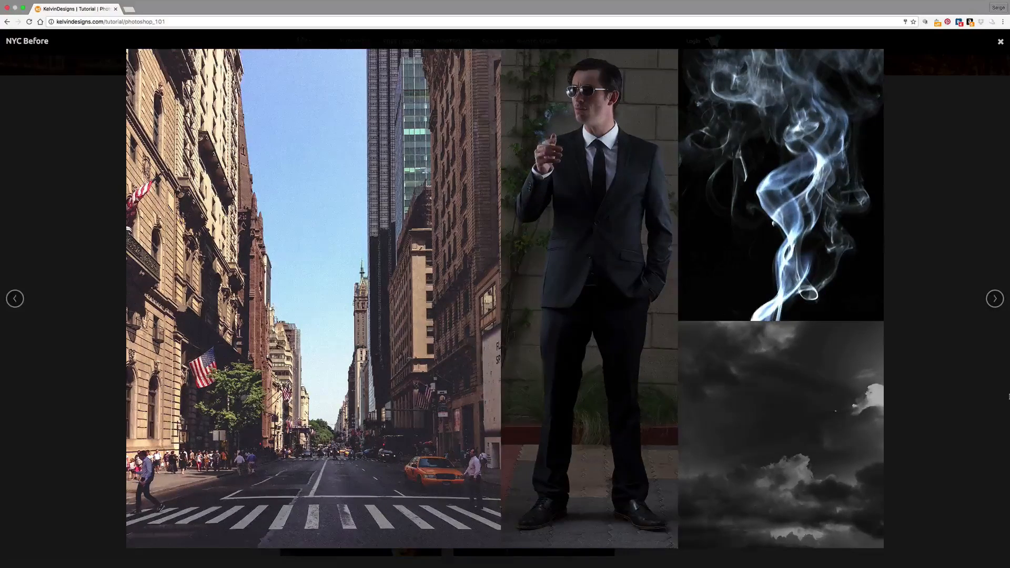
pyautogui.press('Right')
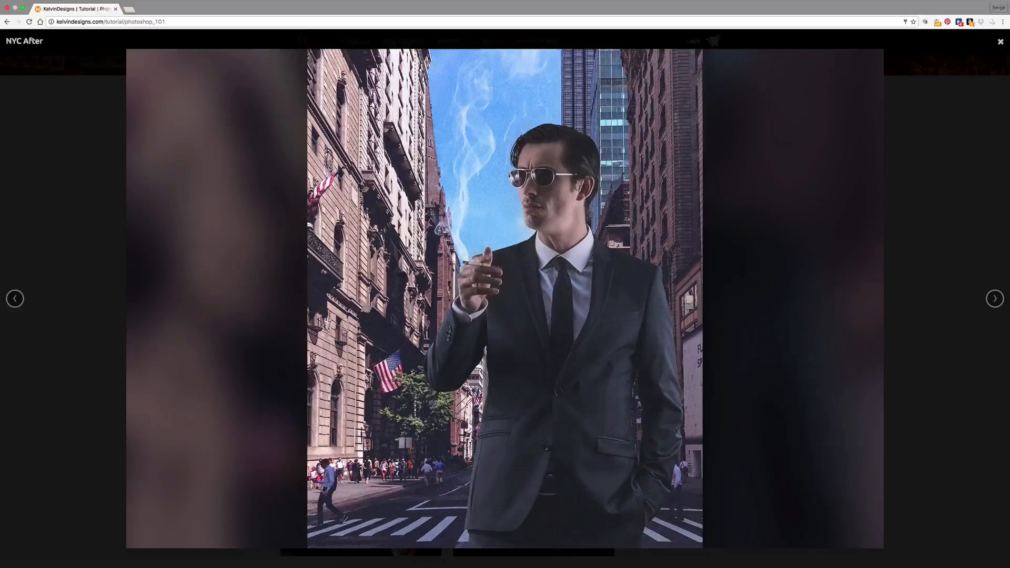
pyautogui.press('Right')
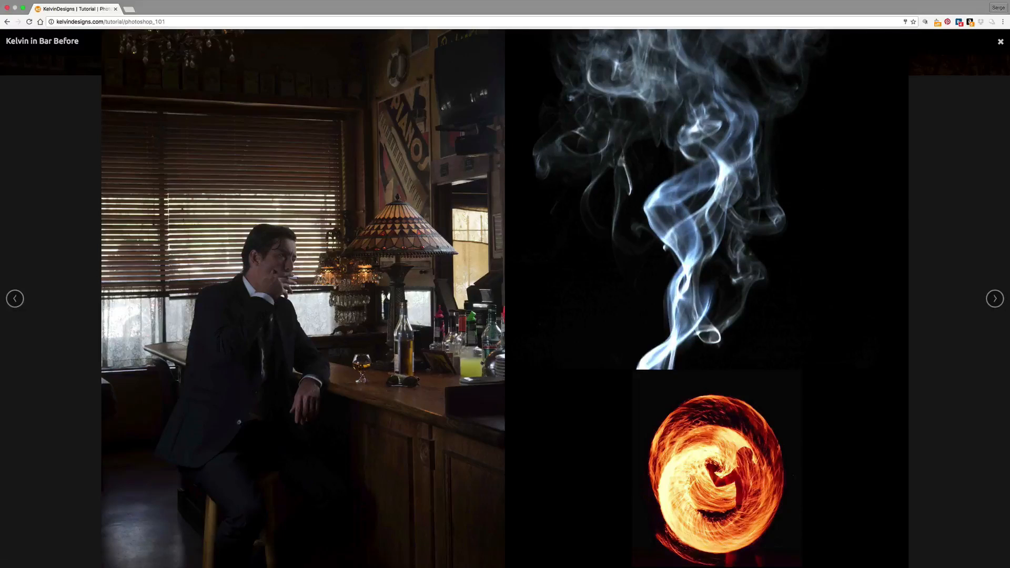
pyautogui.press('Right')
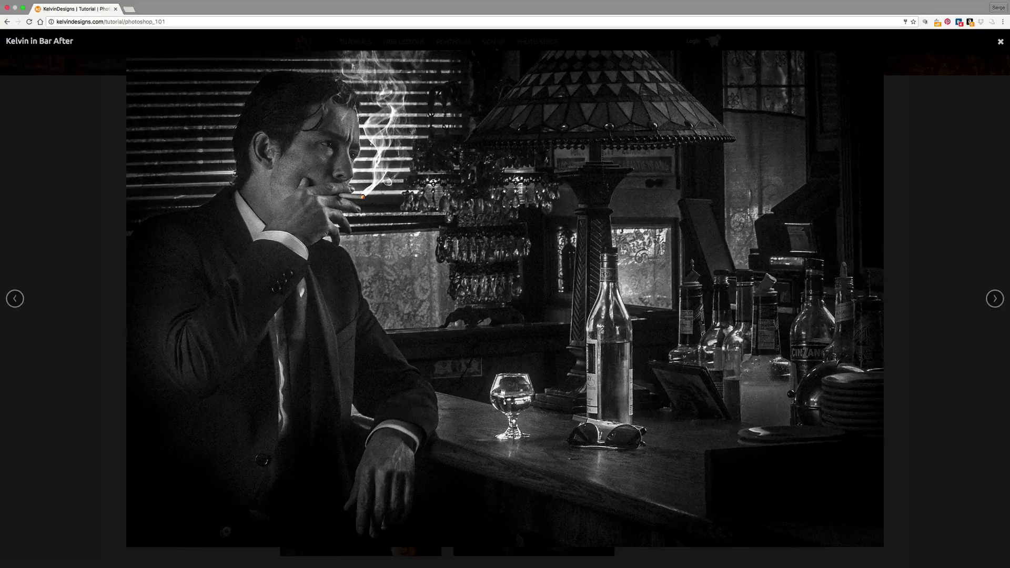
# View the before-and-after example images of the sunglasses on the rock, the bearded man and Mont Saint Michel in sequence.
pyautogui.press('Right')
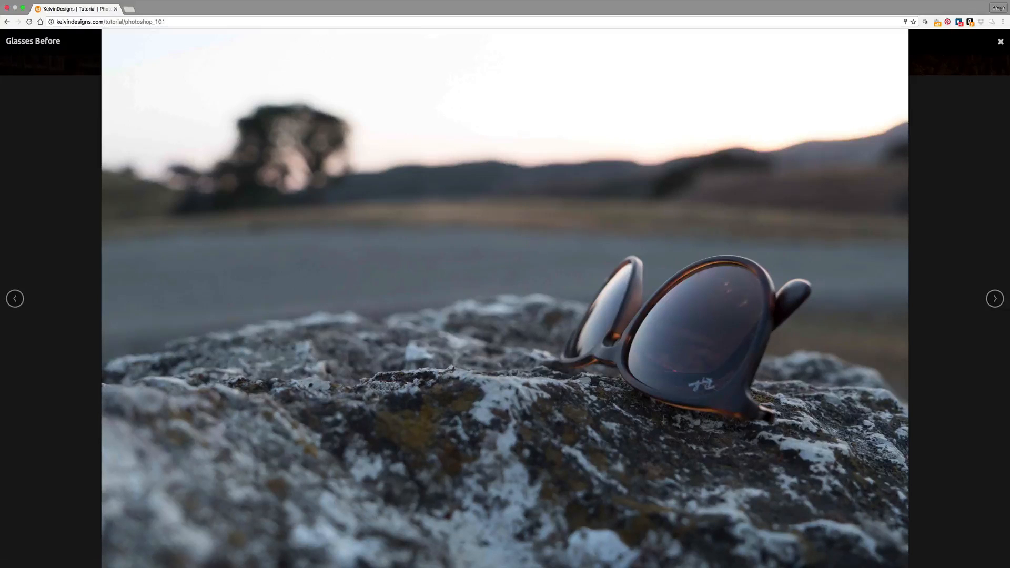
pyautogui.press('Right')
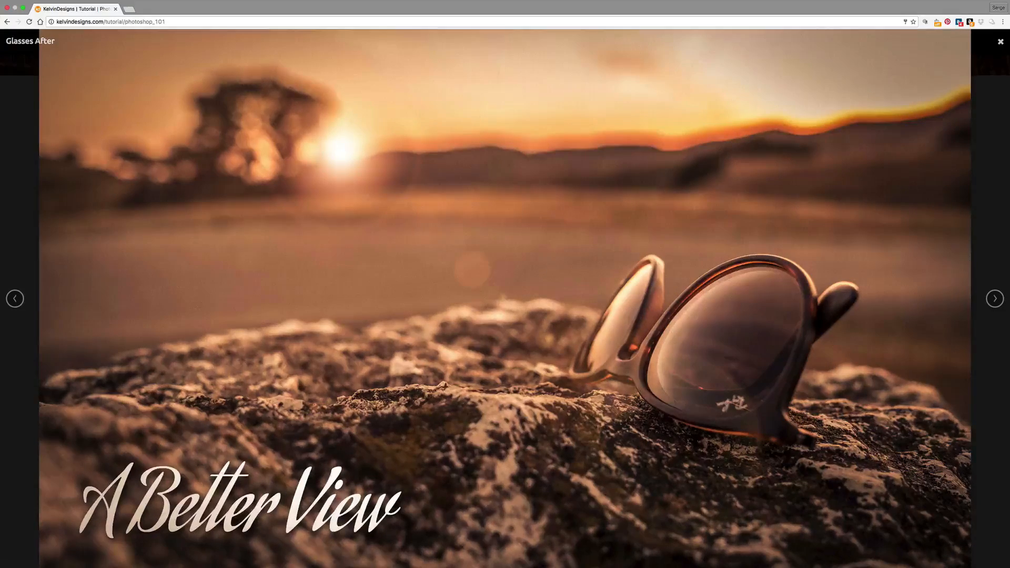
pyautogui.press('Right')
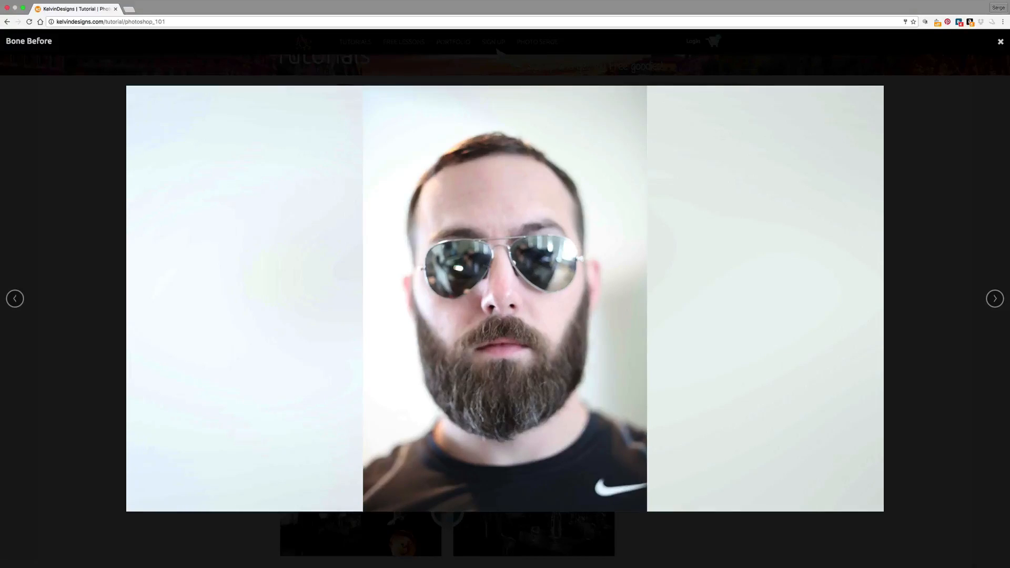
pyautogui.press('Right')
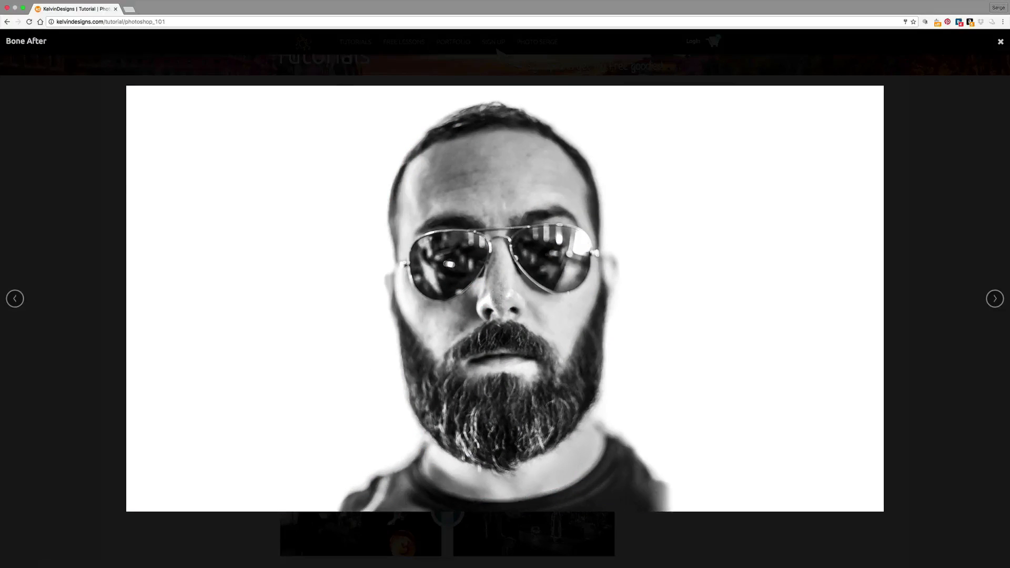
pyautogui.press('Right')
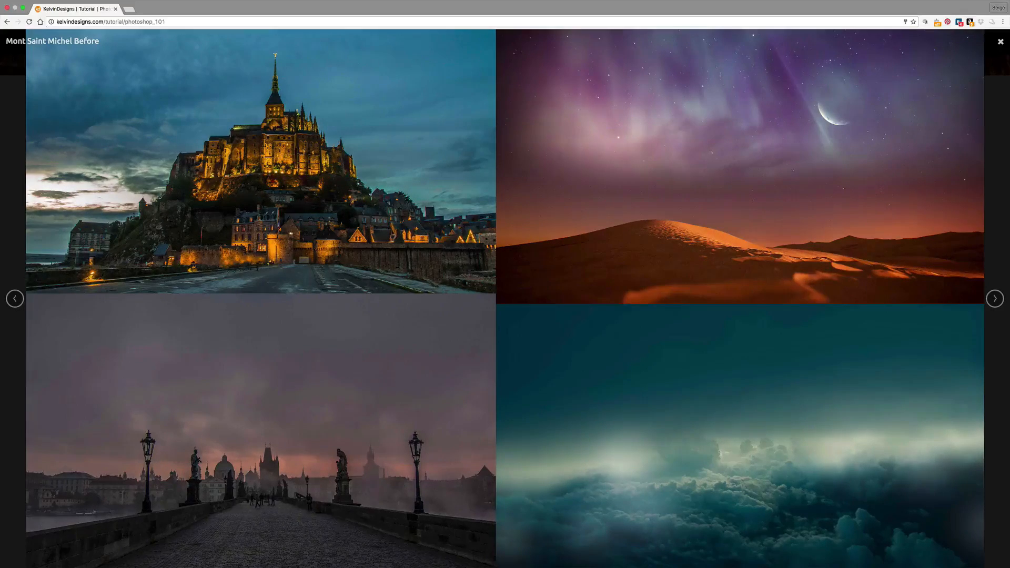
pyautogui.press('Right')
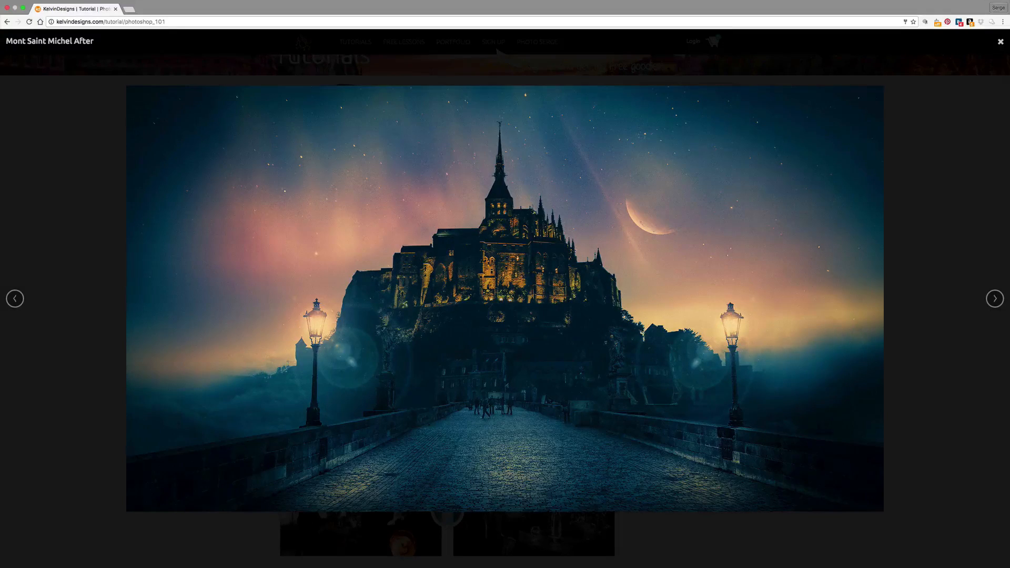
# Continue through the course gallery, viewing the Church, Ansel and Sequoia before-and-after images.
pyautogui.press('Right')
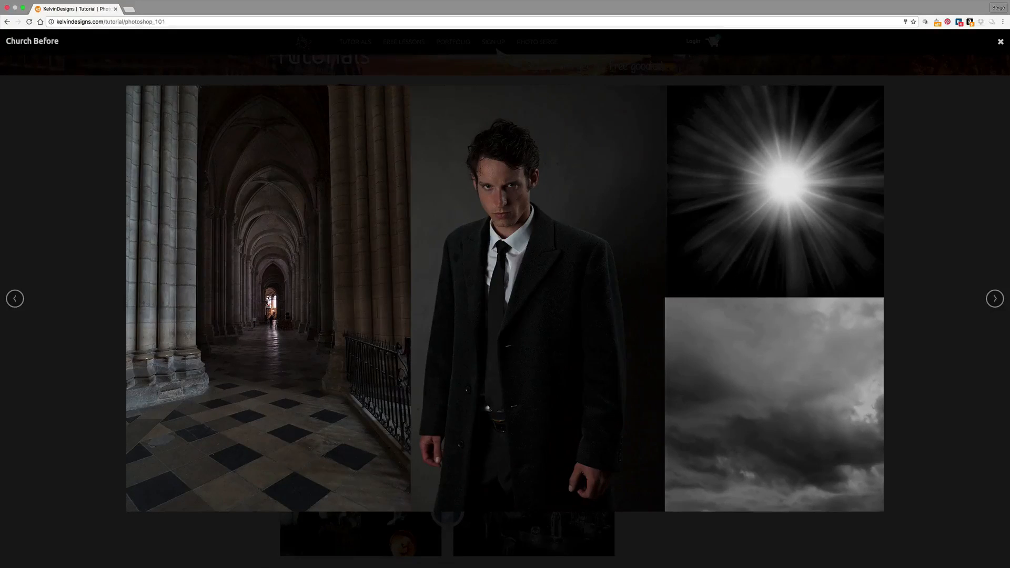
pyautogui.press('Right')
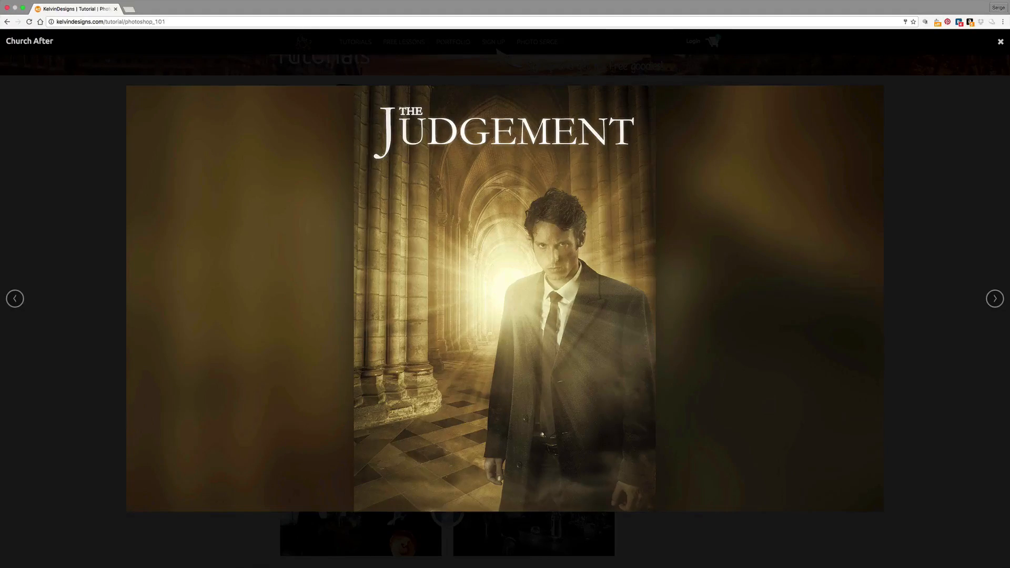
pyautogui.press('Right')
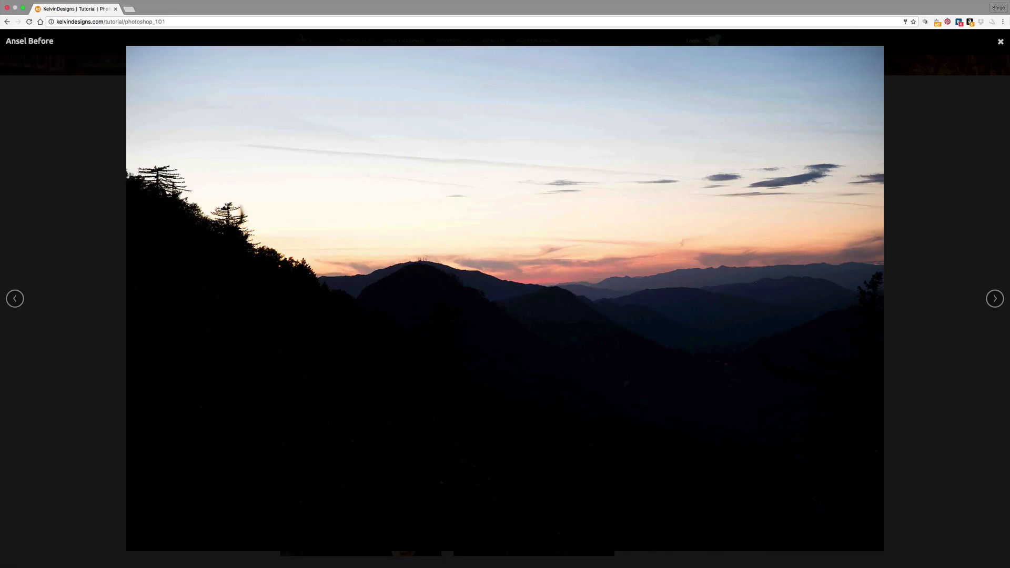
pyautogui.press('Right')
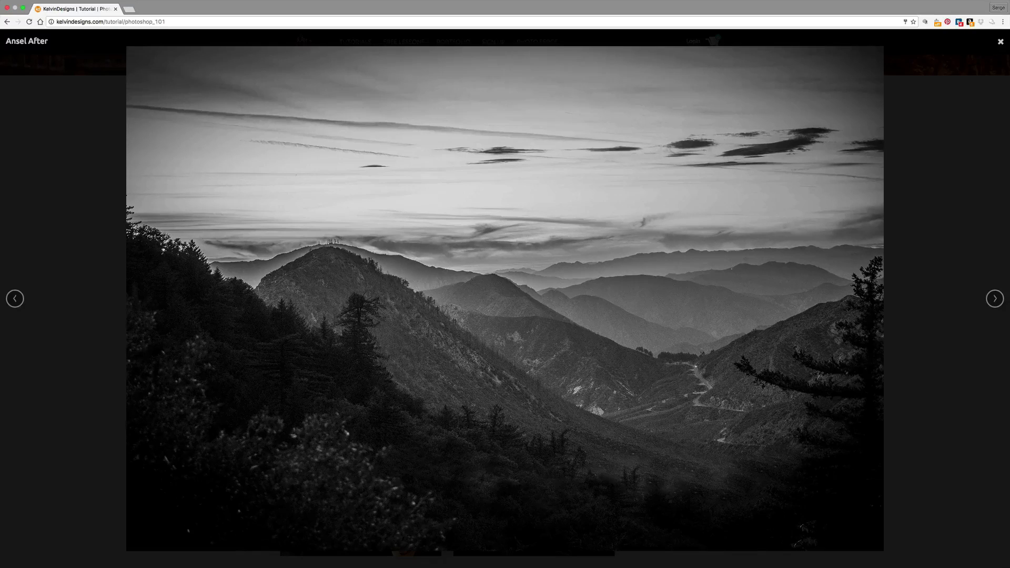
pyautogui.press('Right')
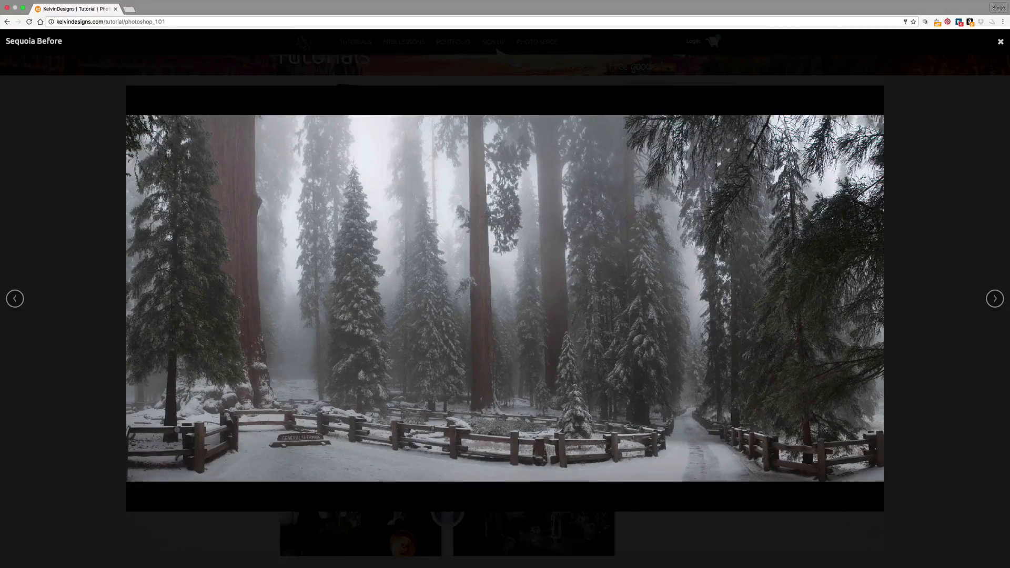
pyautogui.press('Right')
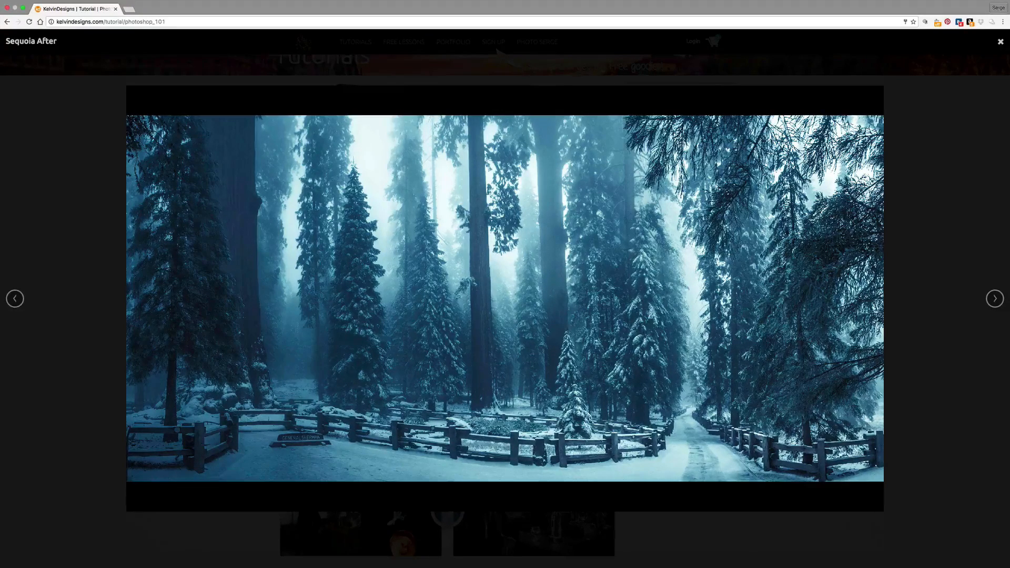
# View the before-and-after images of the boy's portrait, Lake and Mountains, and Mountains and Water, ending on the Mont Saint Michel After image.
pyautogui.press('Right')
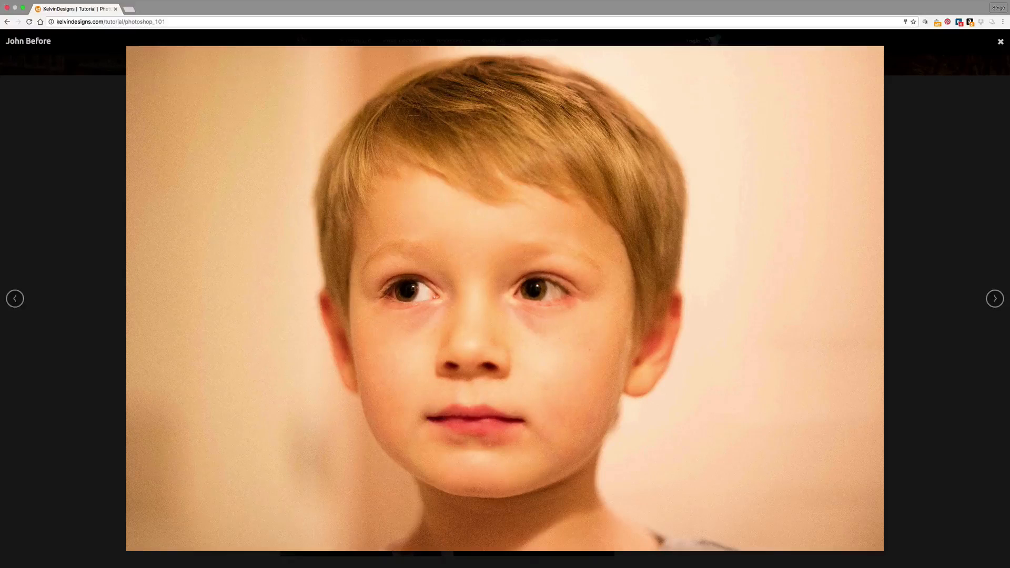
pyautogui.press('Right')
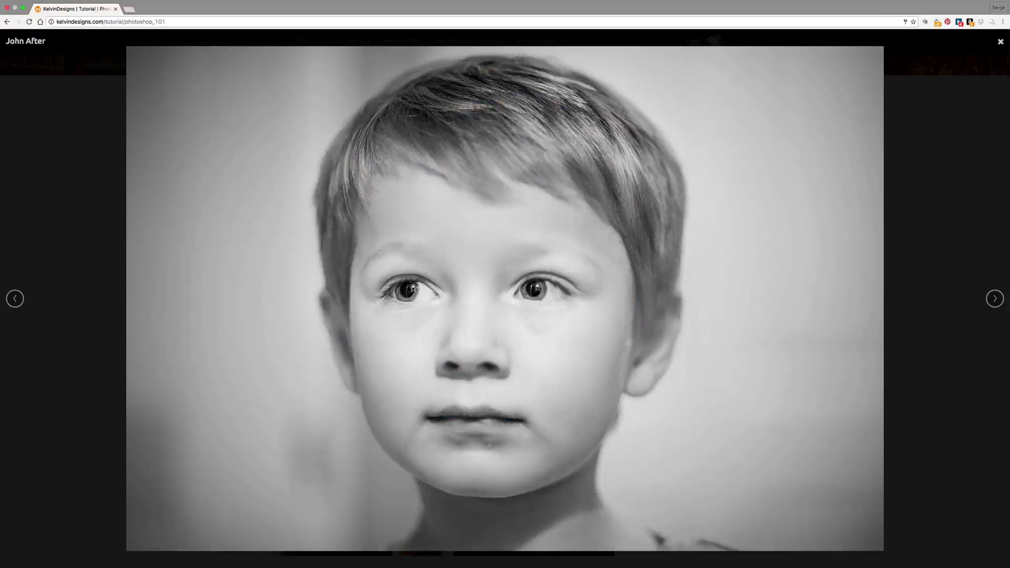
pyautogui.press('Right')
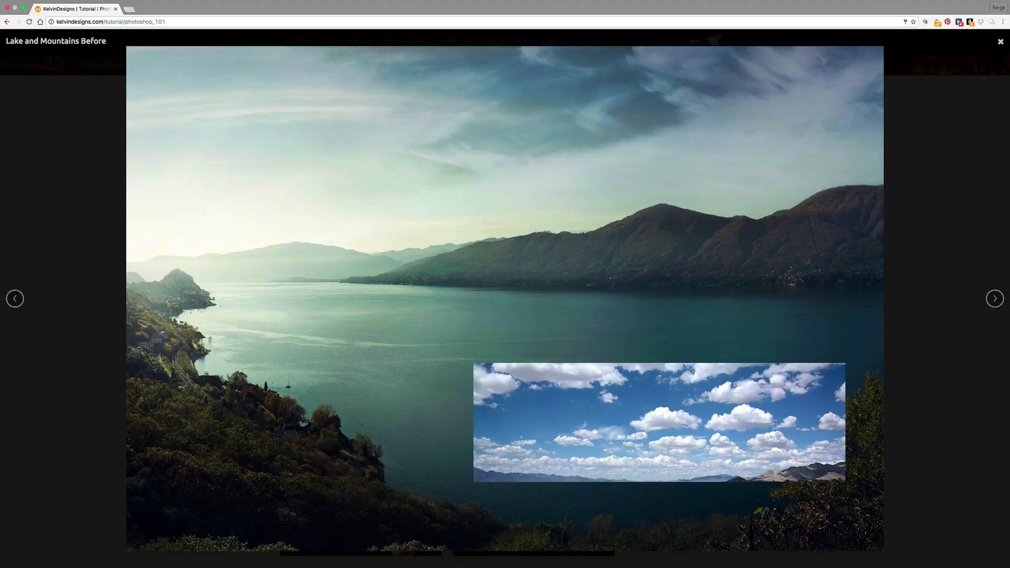
pyautogui.press('Right')
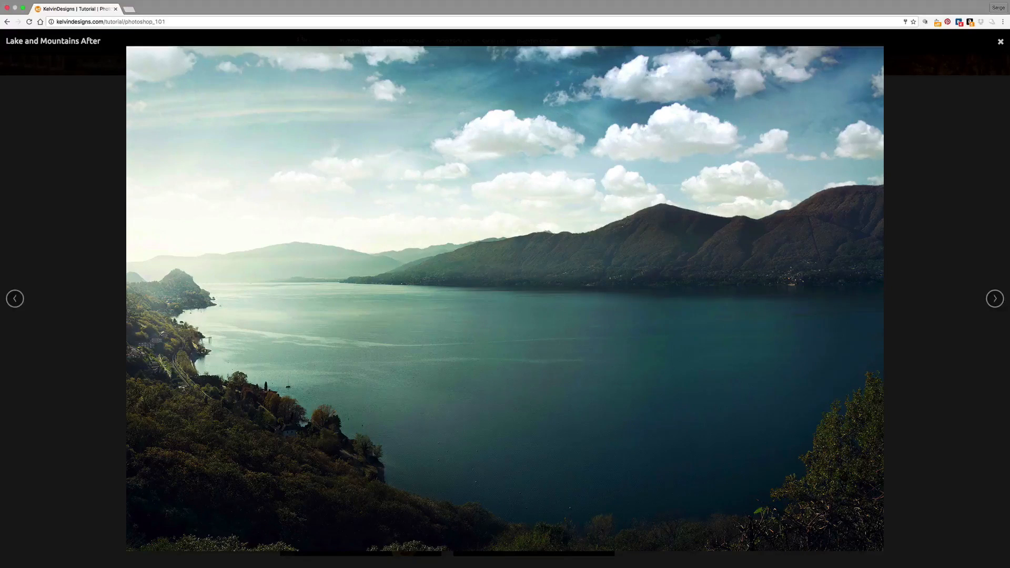
pyautogui.press('Right')
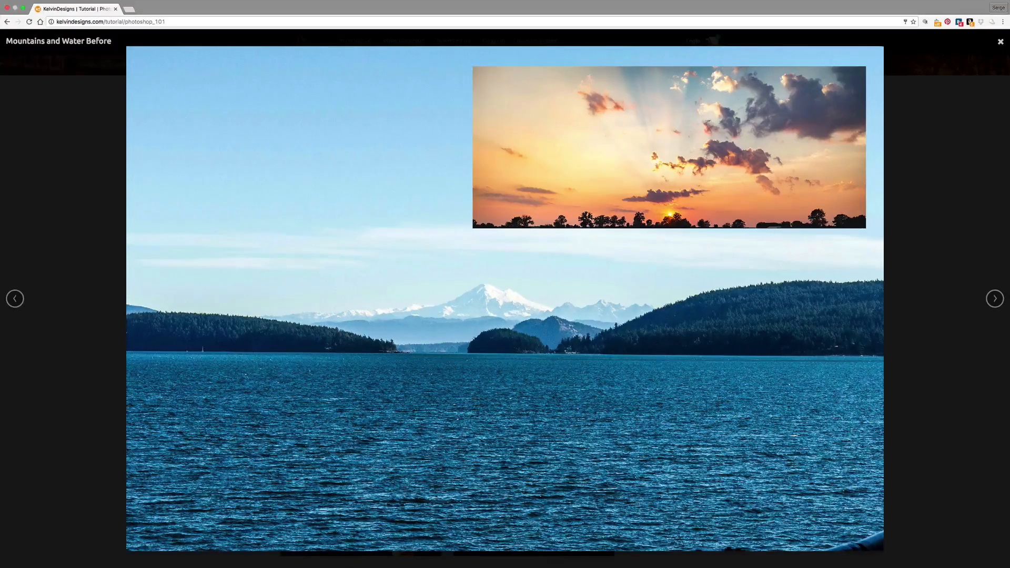
pyautogui.press('Right')
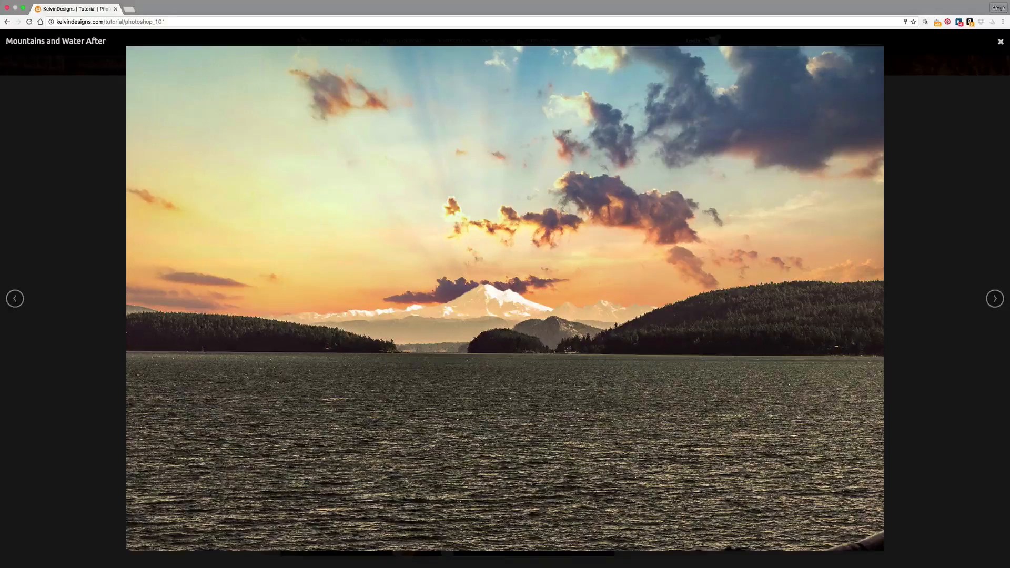
pyautogui.press('Right')
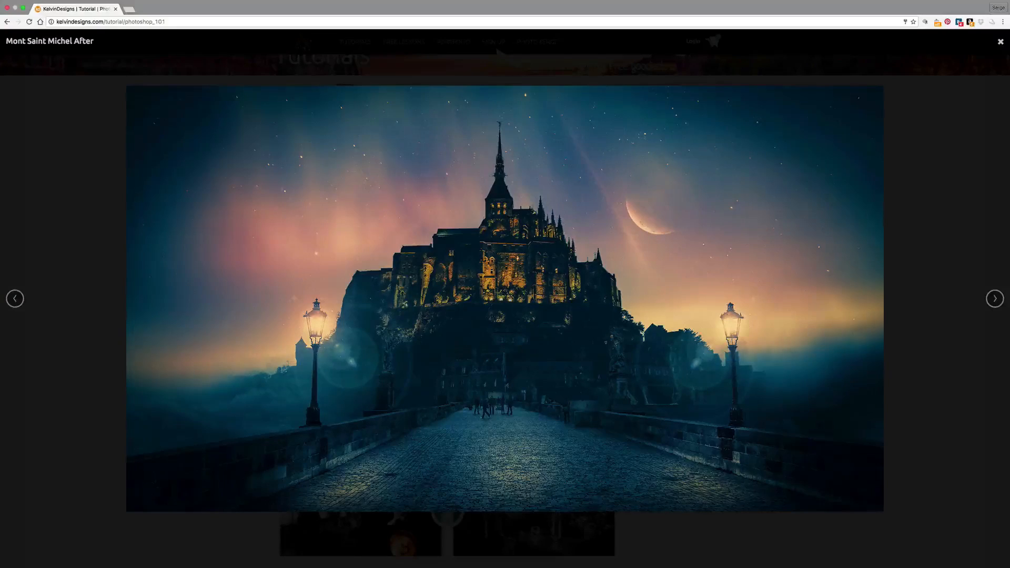